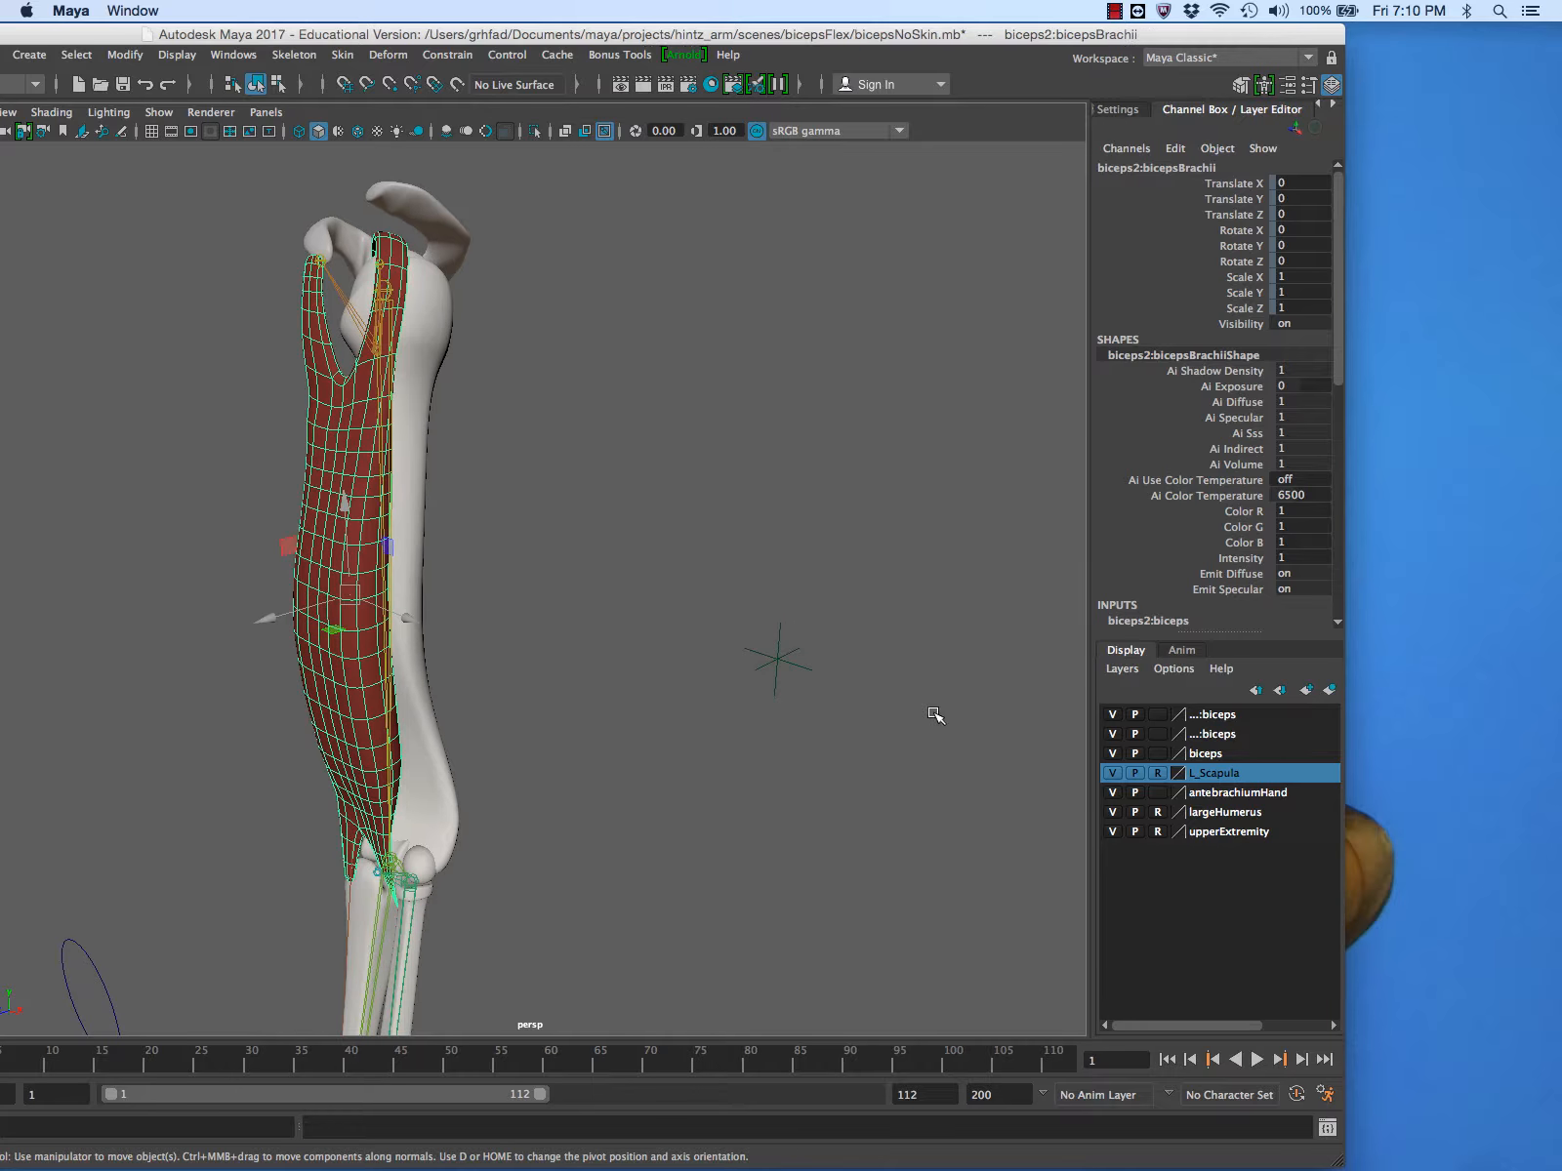
- Duplicate the selected biceps2:bicepsBrachii muscle mesh in place
alt+drag(564, 606, 585, 590)
alt+right_drag(585, 591, 728, 592)
alt+middle_drag(728, 592, 934, 488)
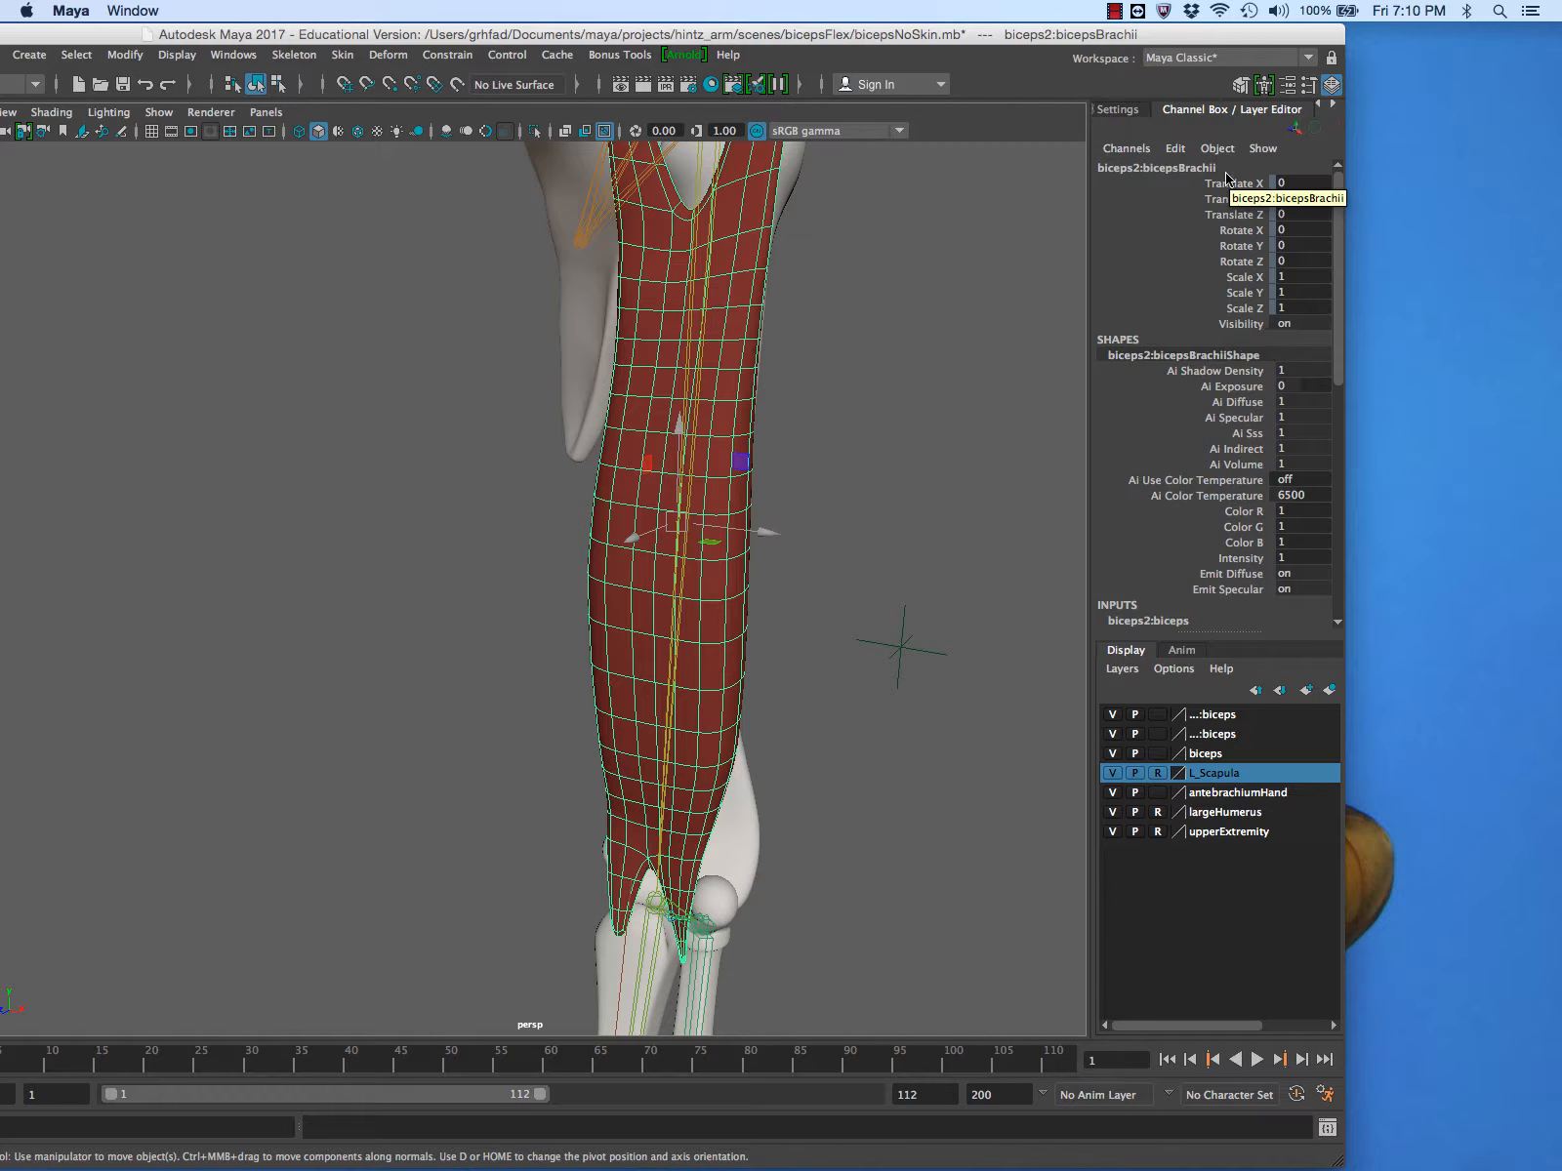
alt+right_drag(913, 452, 676, 476)
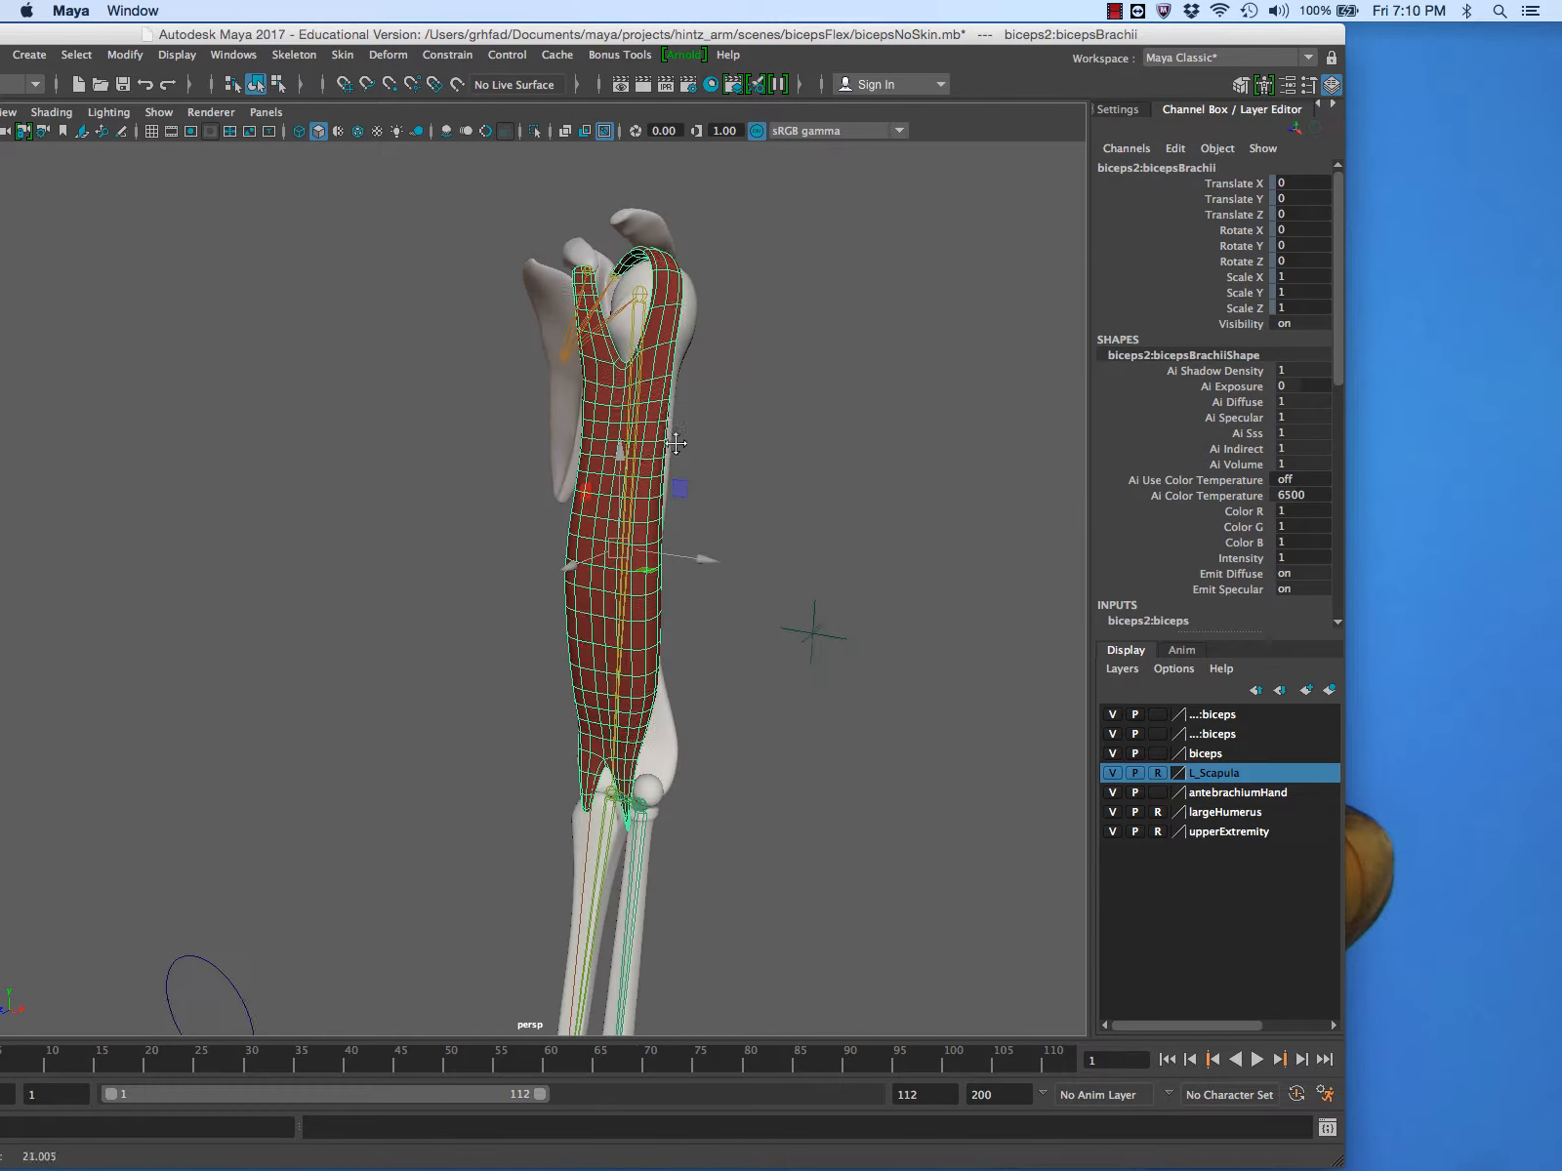
alt+middle_drag(673, 476, 550, 499)
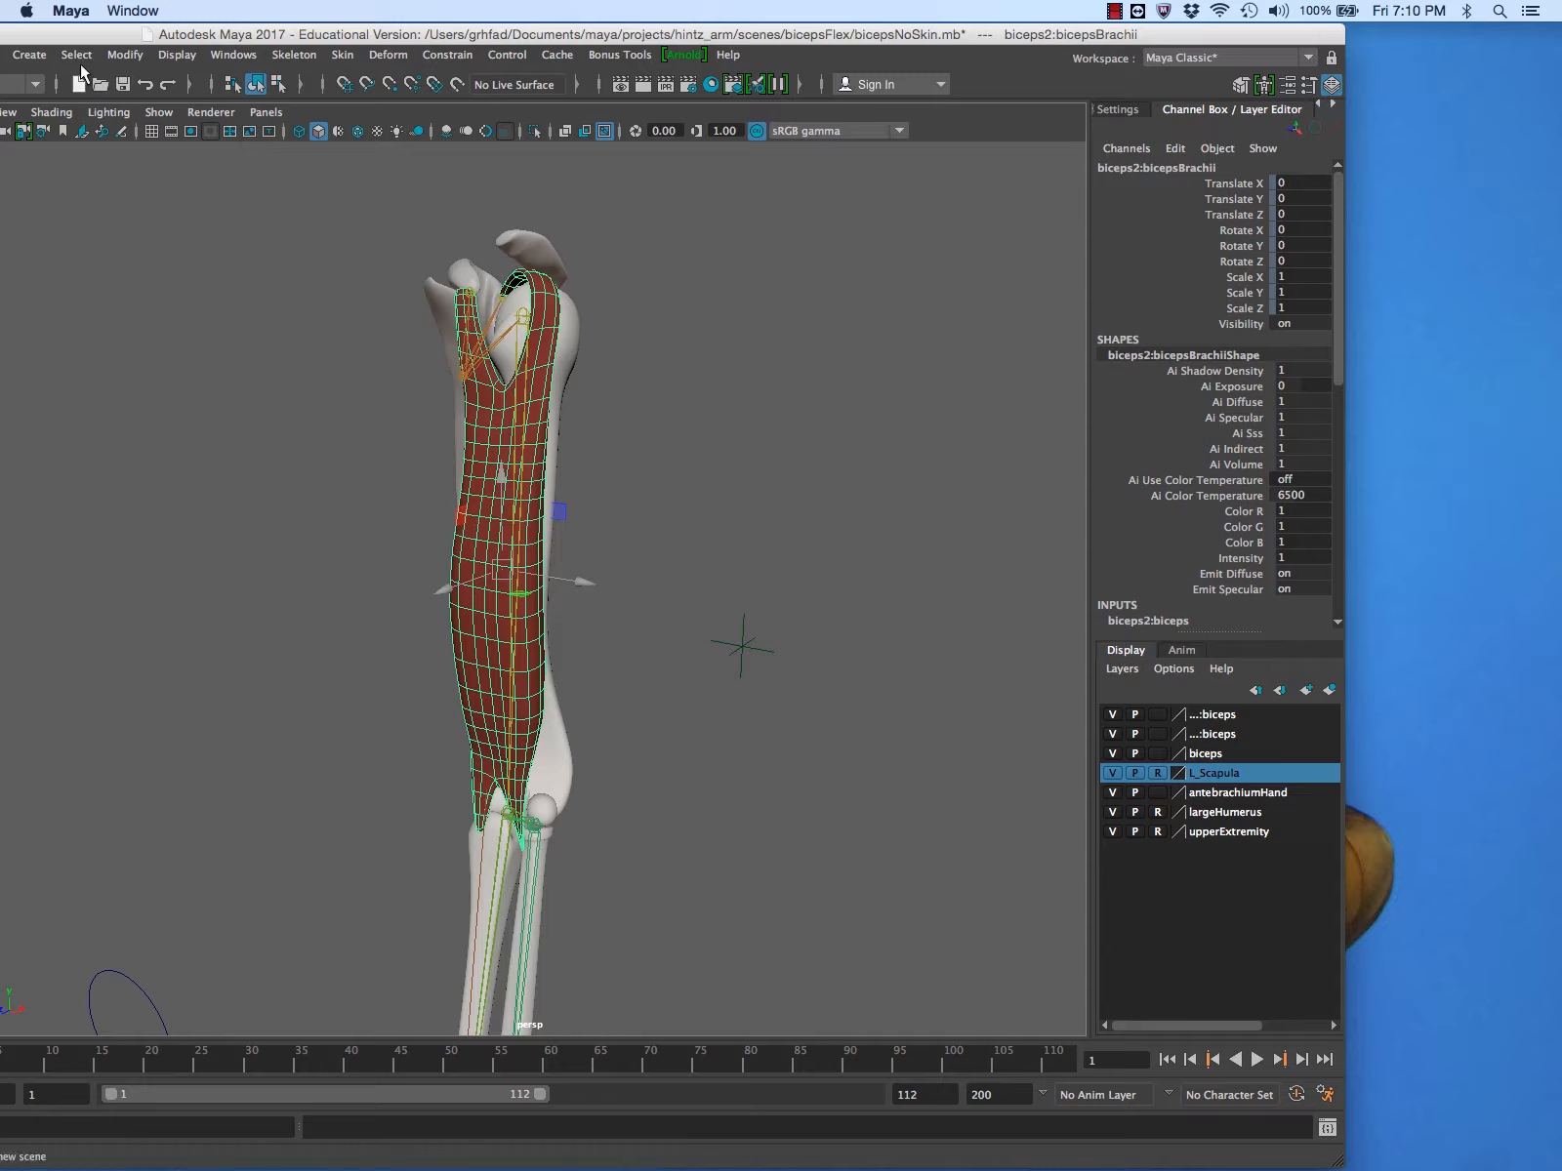
drag(67, 45, 130, 44)
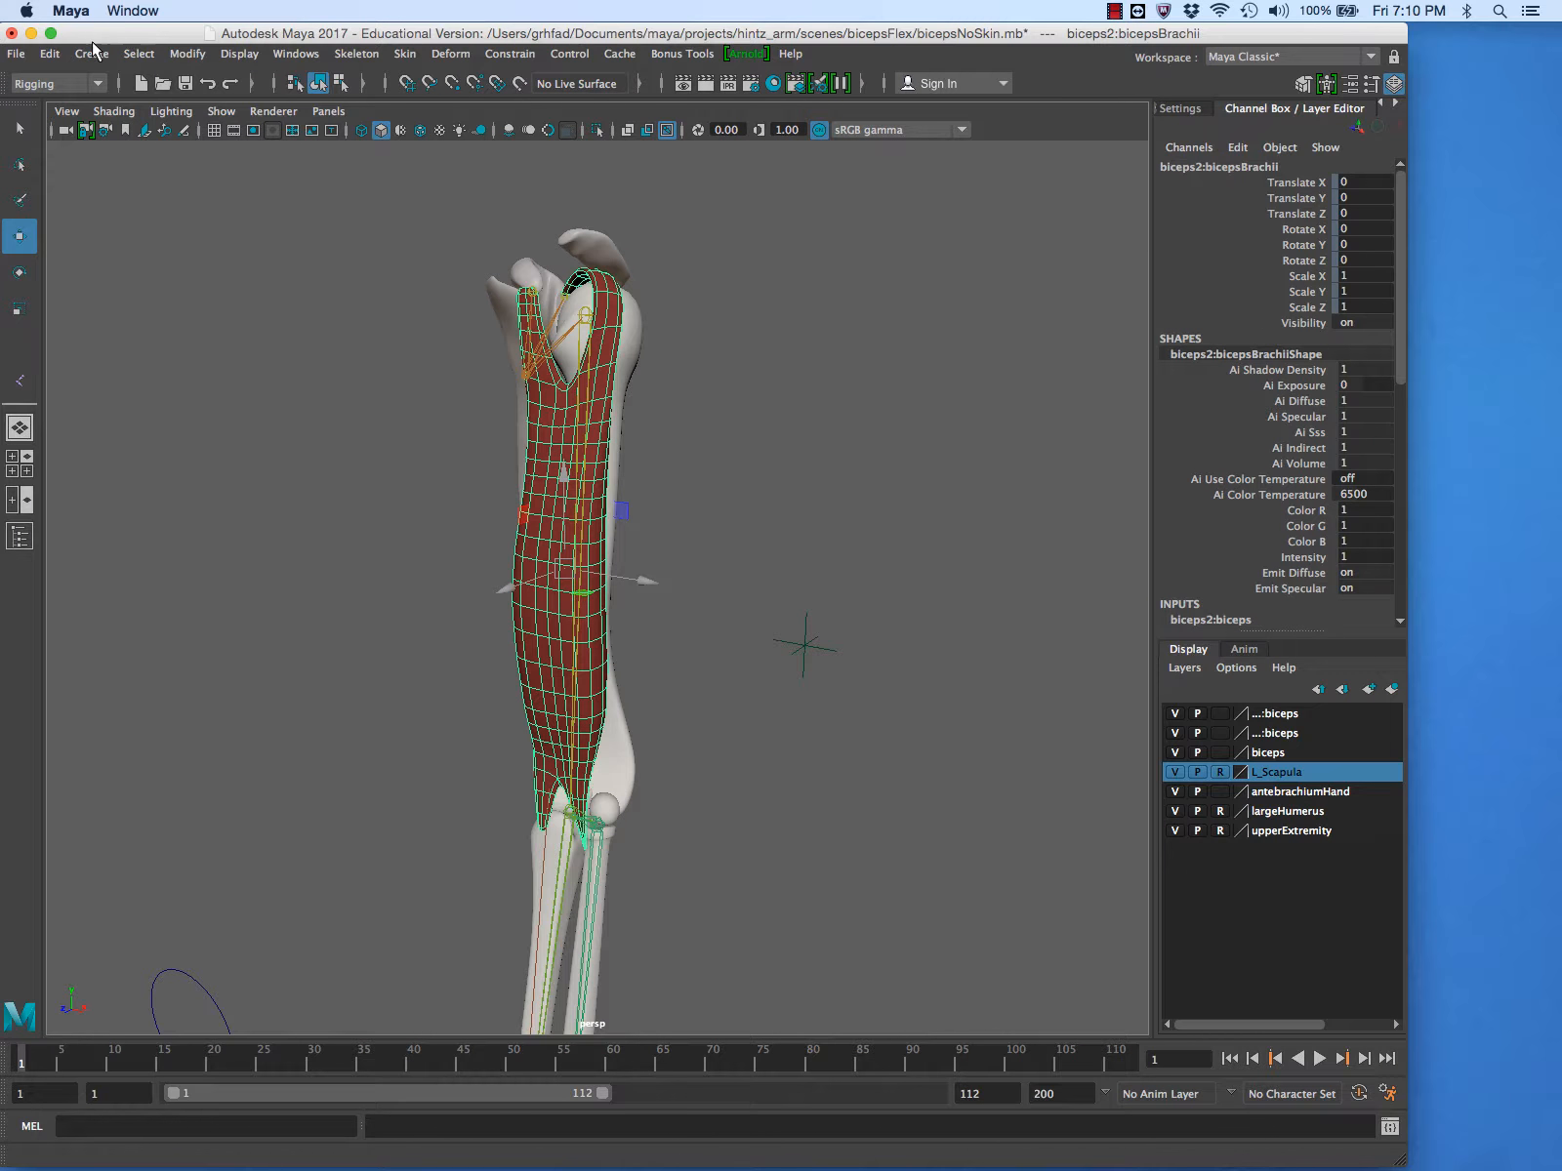
click(49, 54)
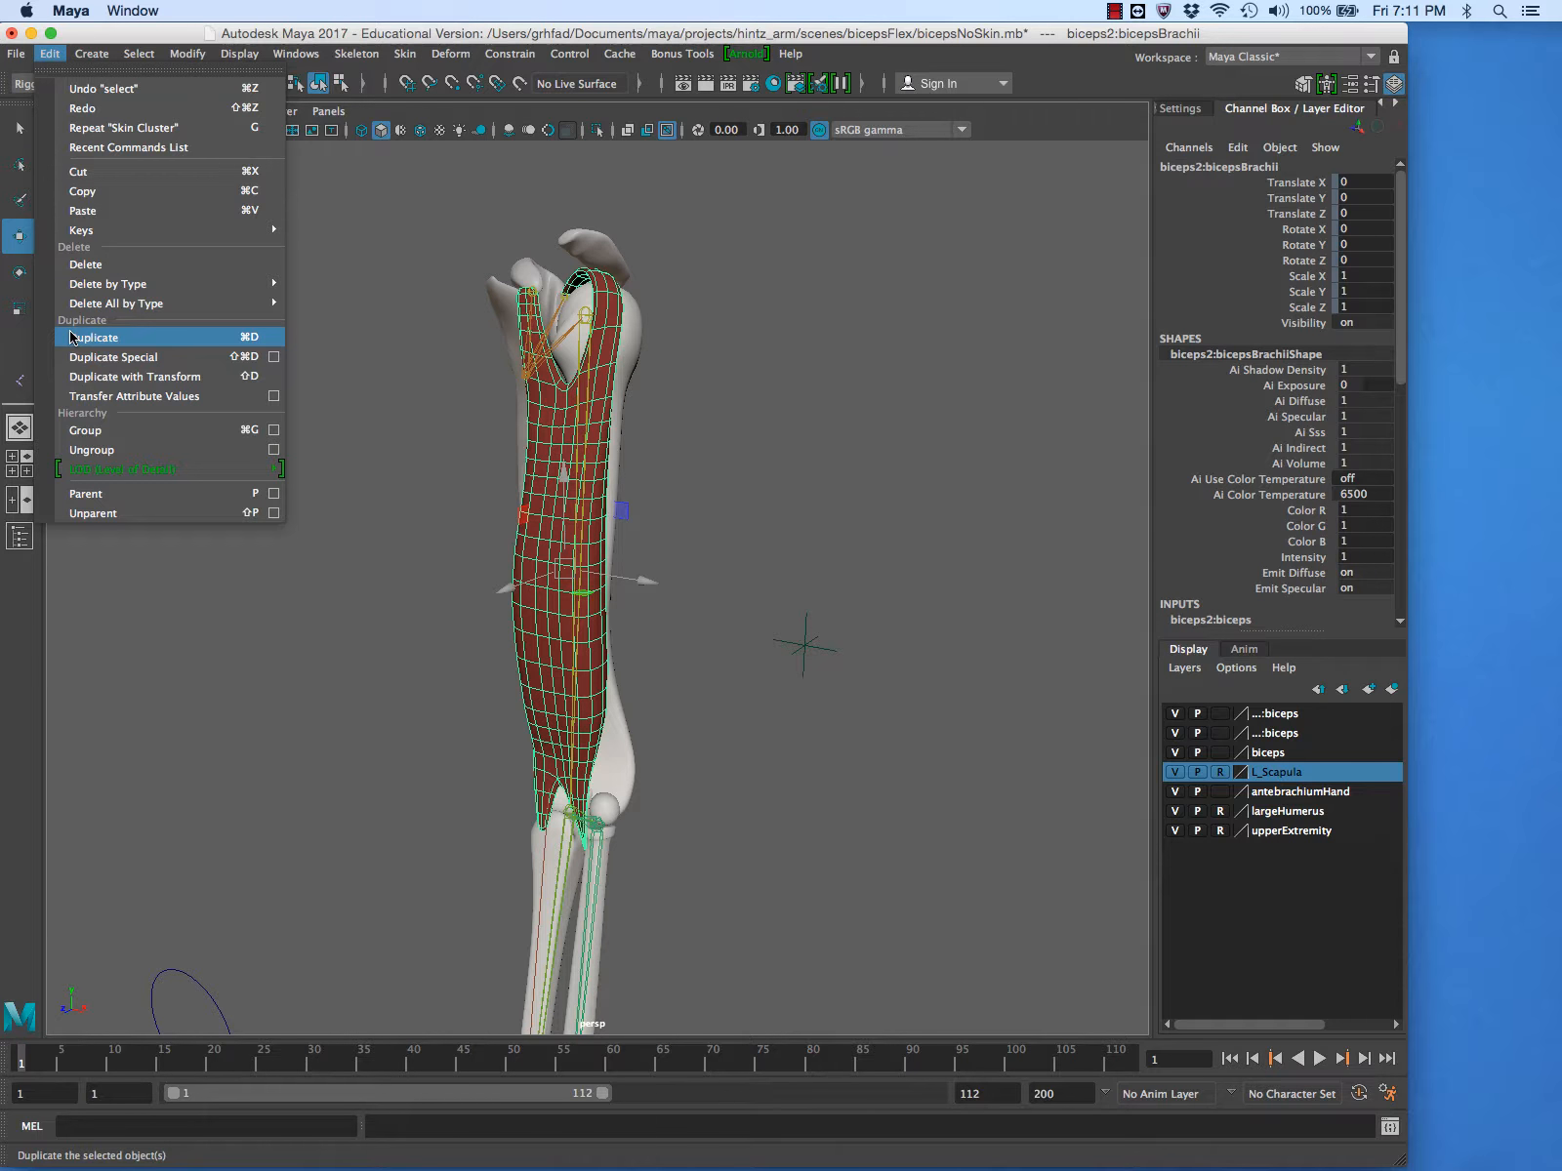
click(87, 337)
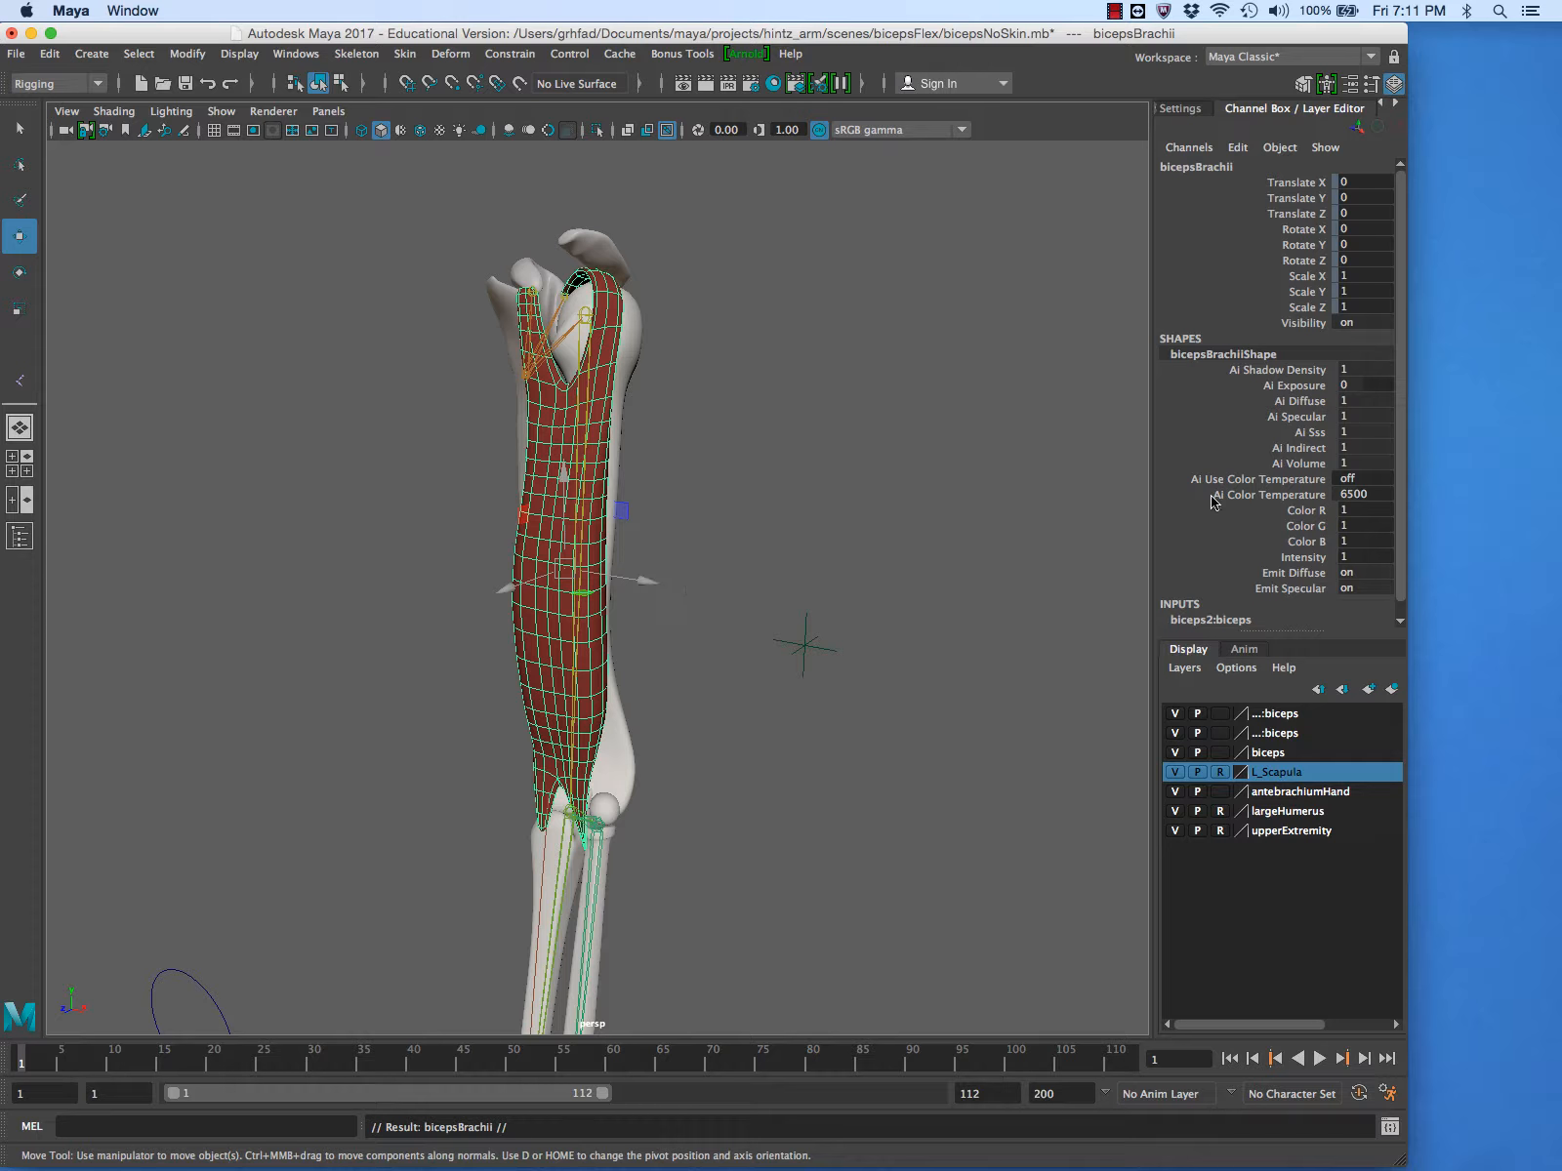
- Unlock all translate, rotate and scale channels of the duplicated bicepsBrachii mesh
drag(1310, 184, 1314, 308)
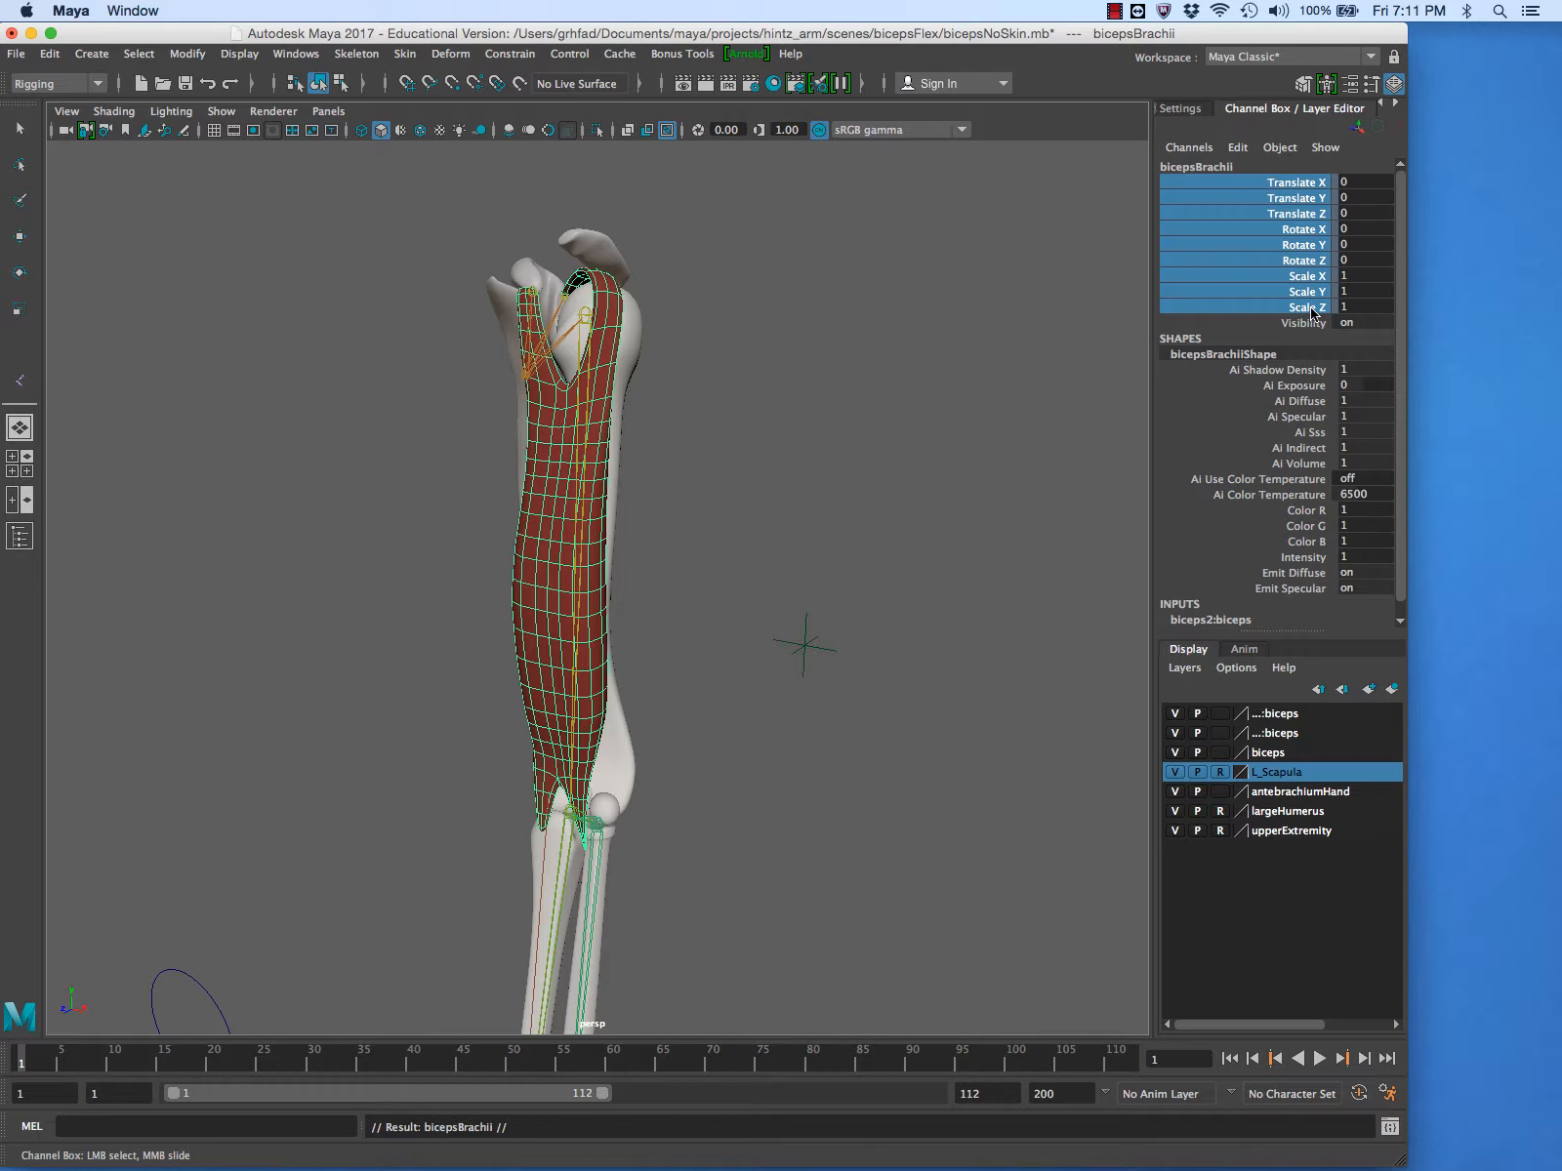
right_click(1312, 311)
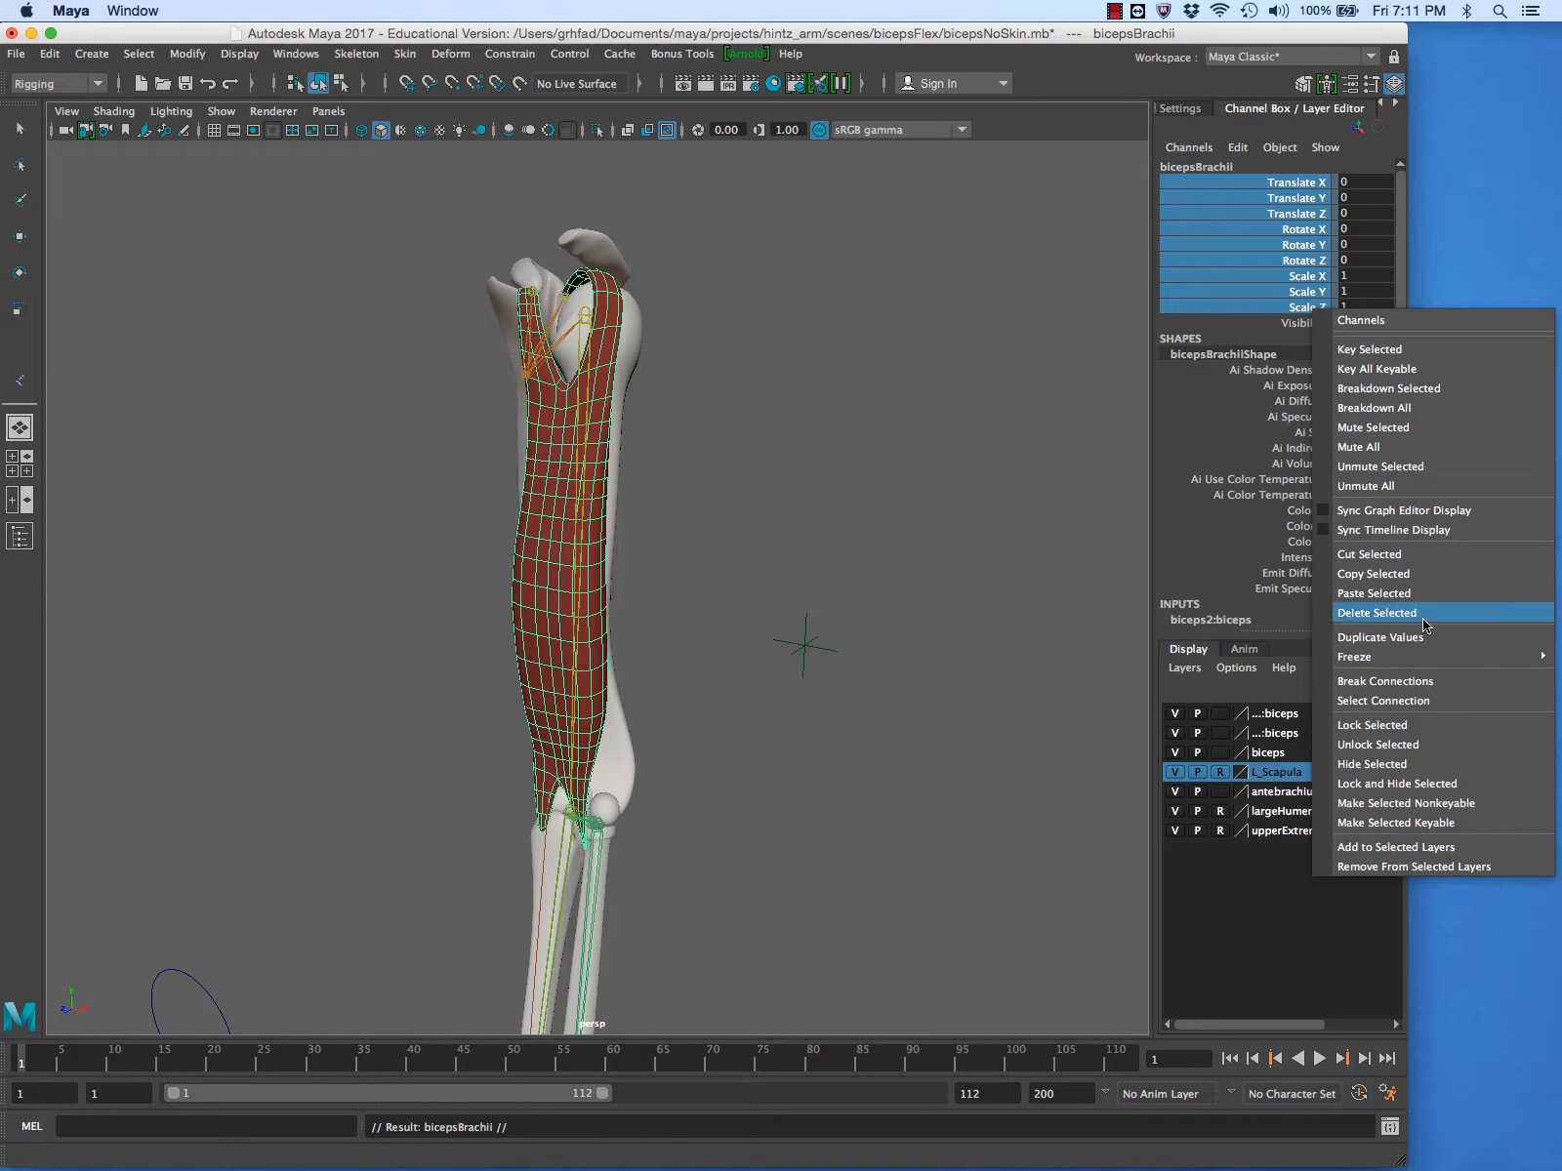
click(1413, 742)
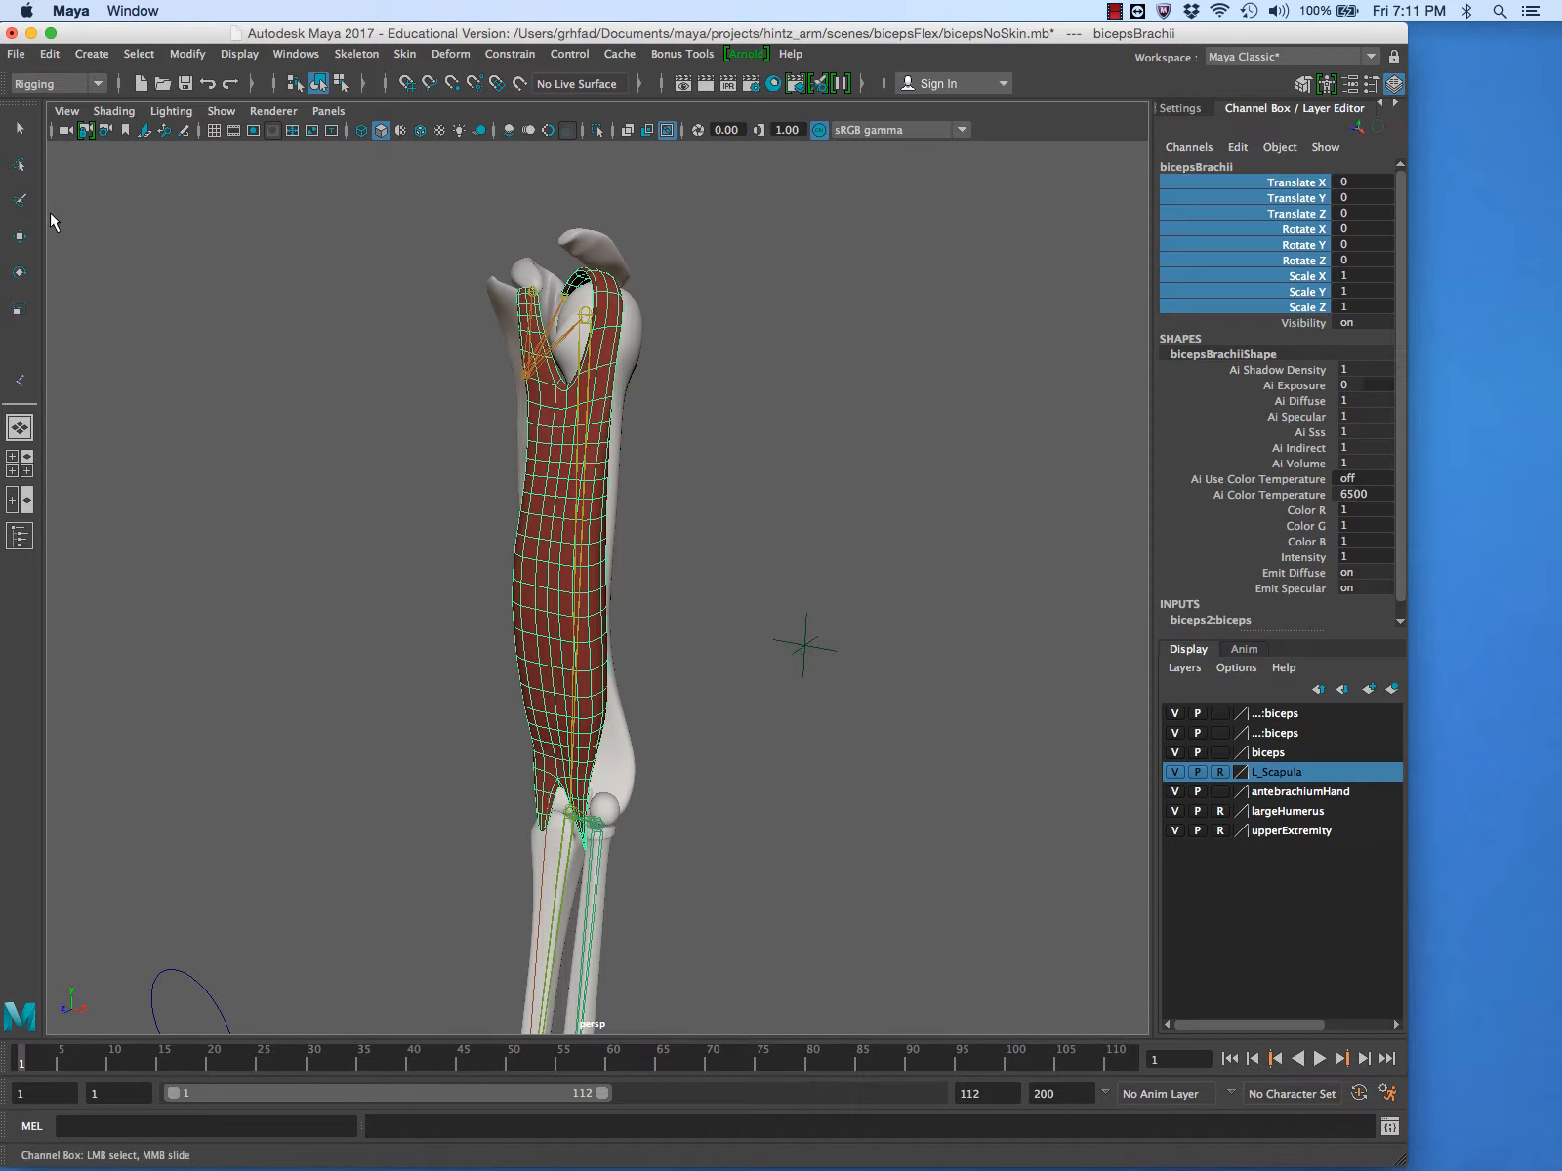
- Move the duplicated biceps along the X axis, well clear of the arm, to a Translate X of about 11.26
click(23, 237)
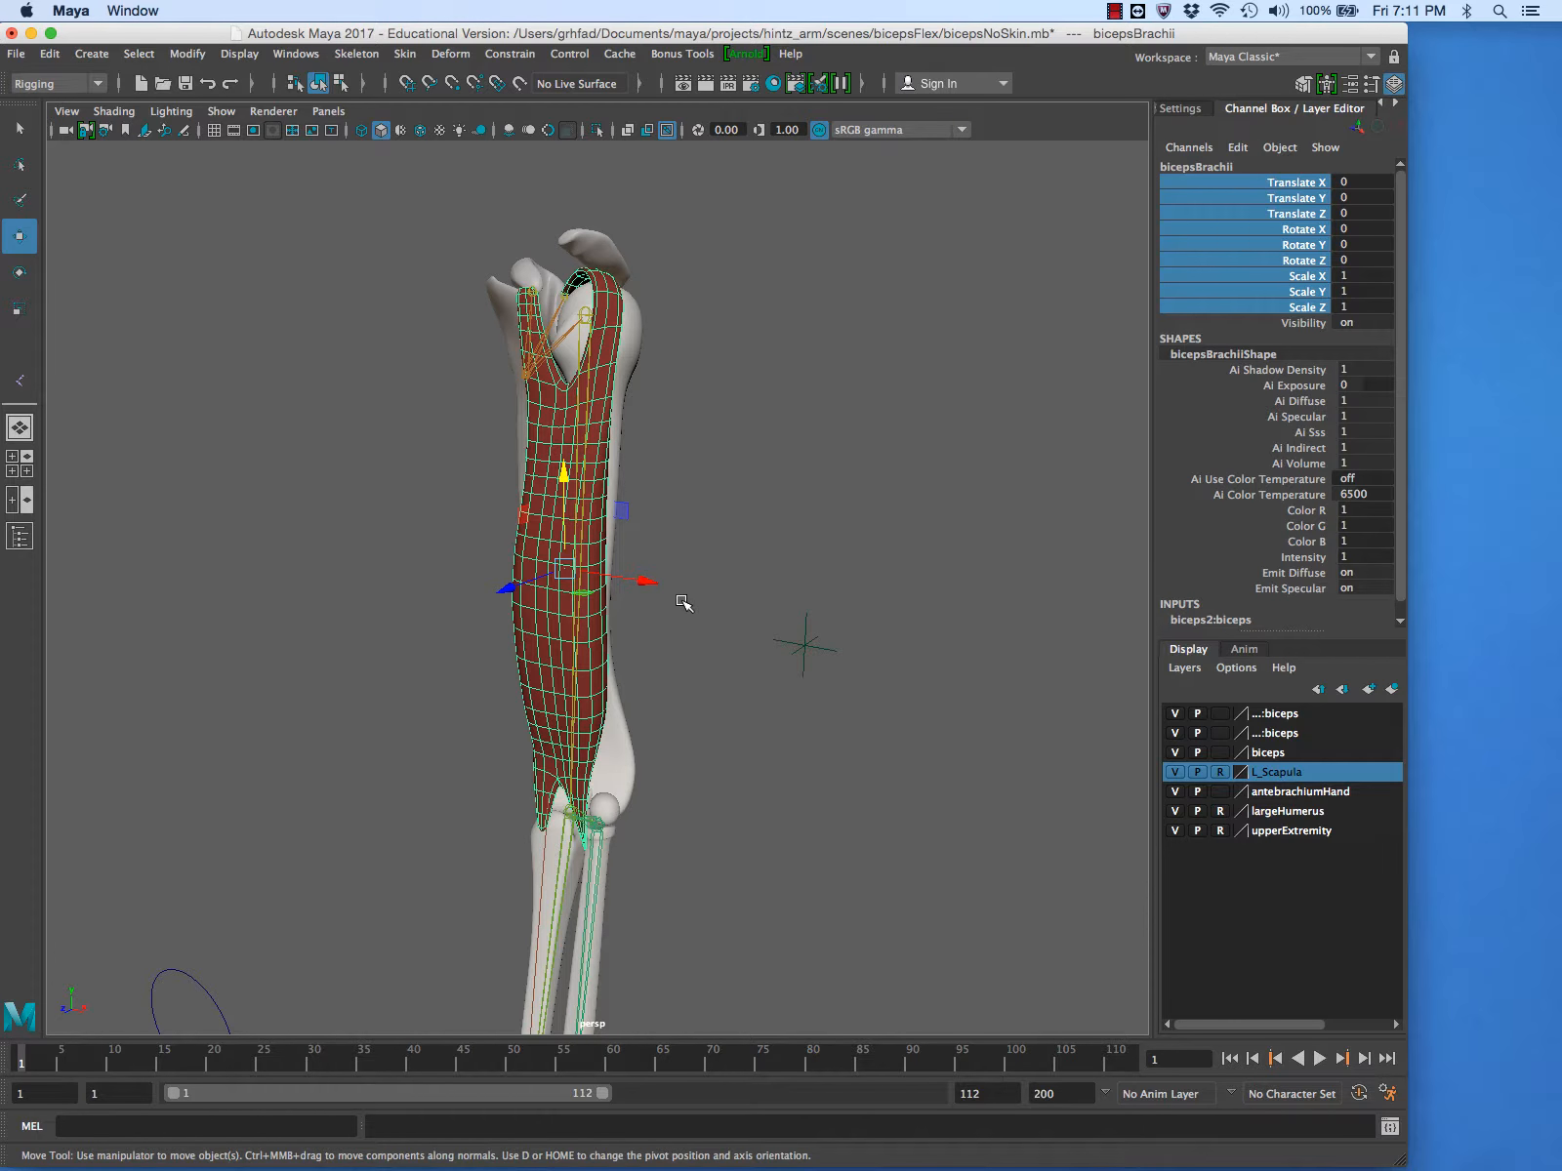
drag(646, 586, 1109, 762)
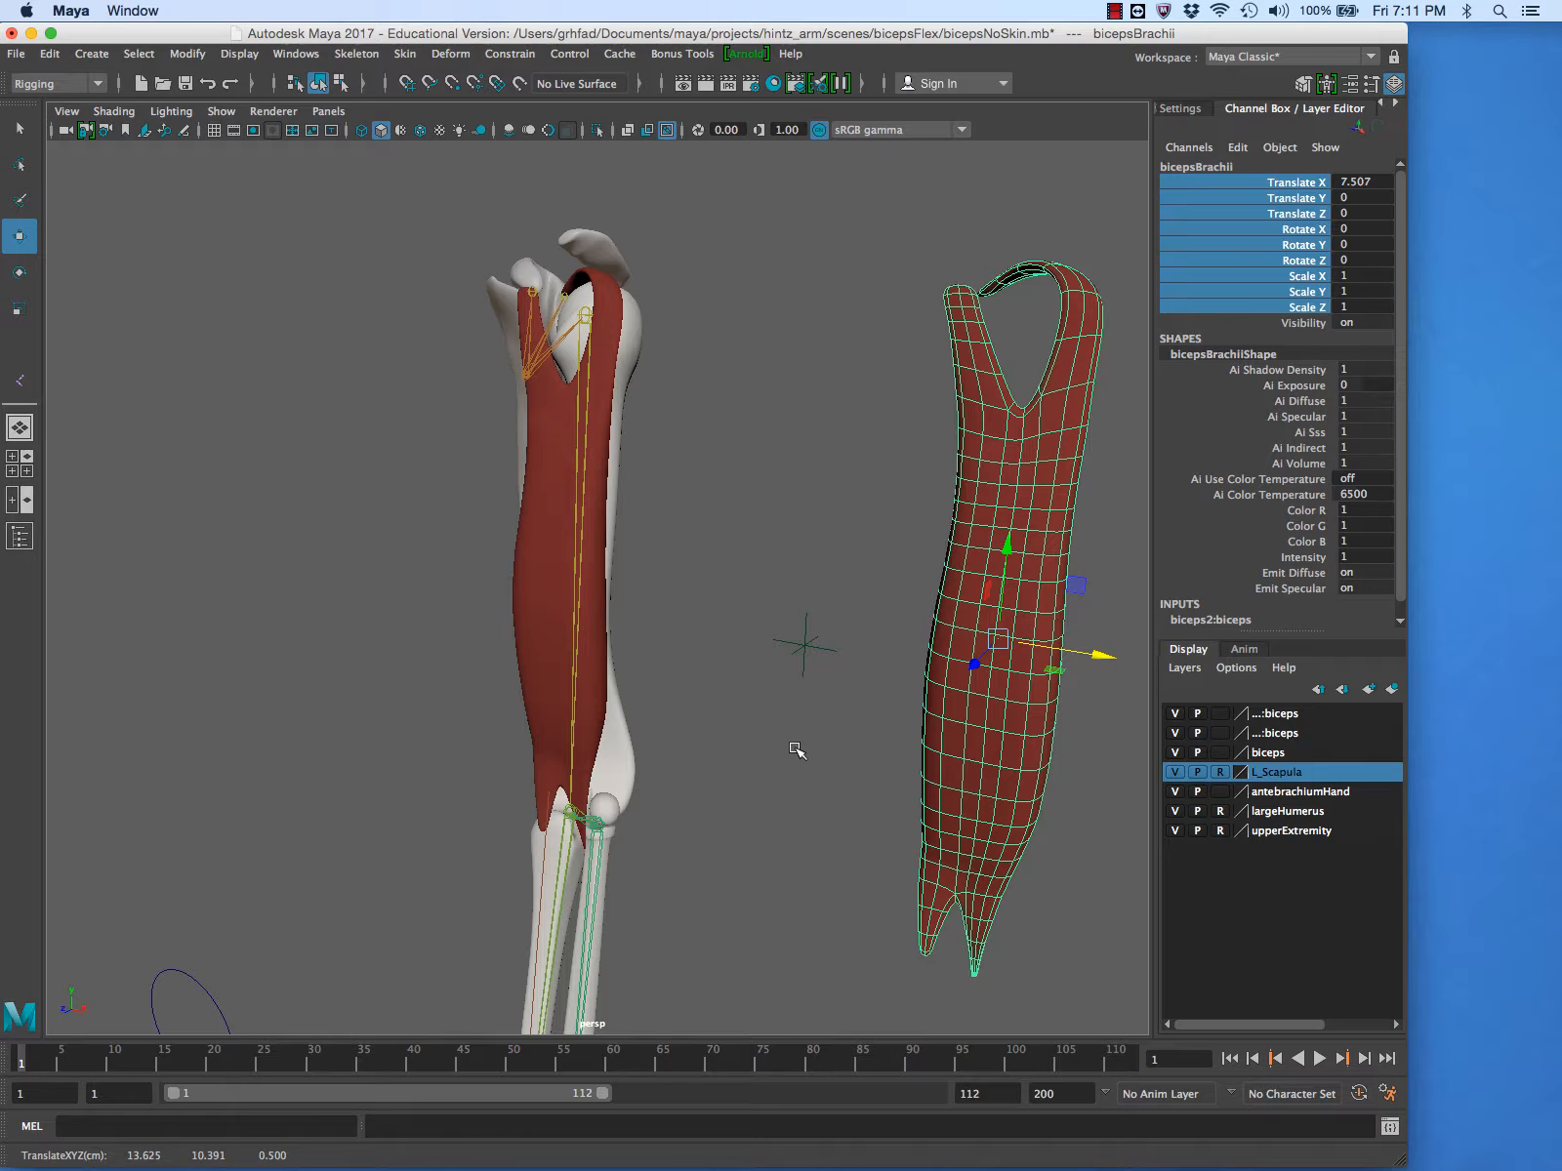
key(space)
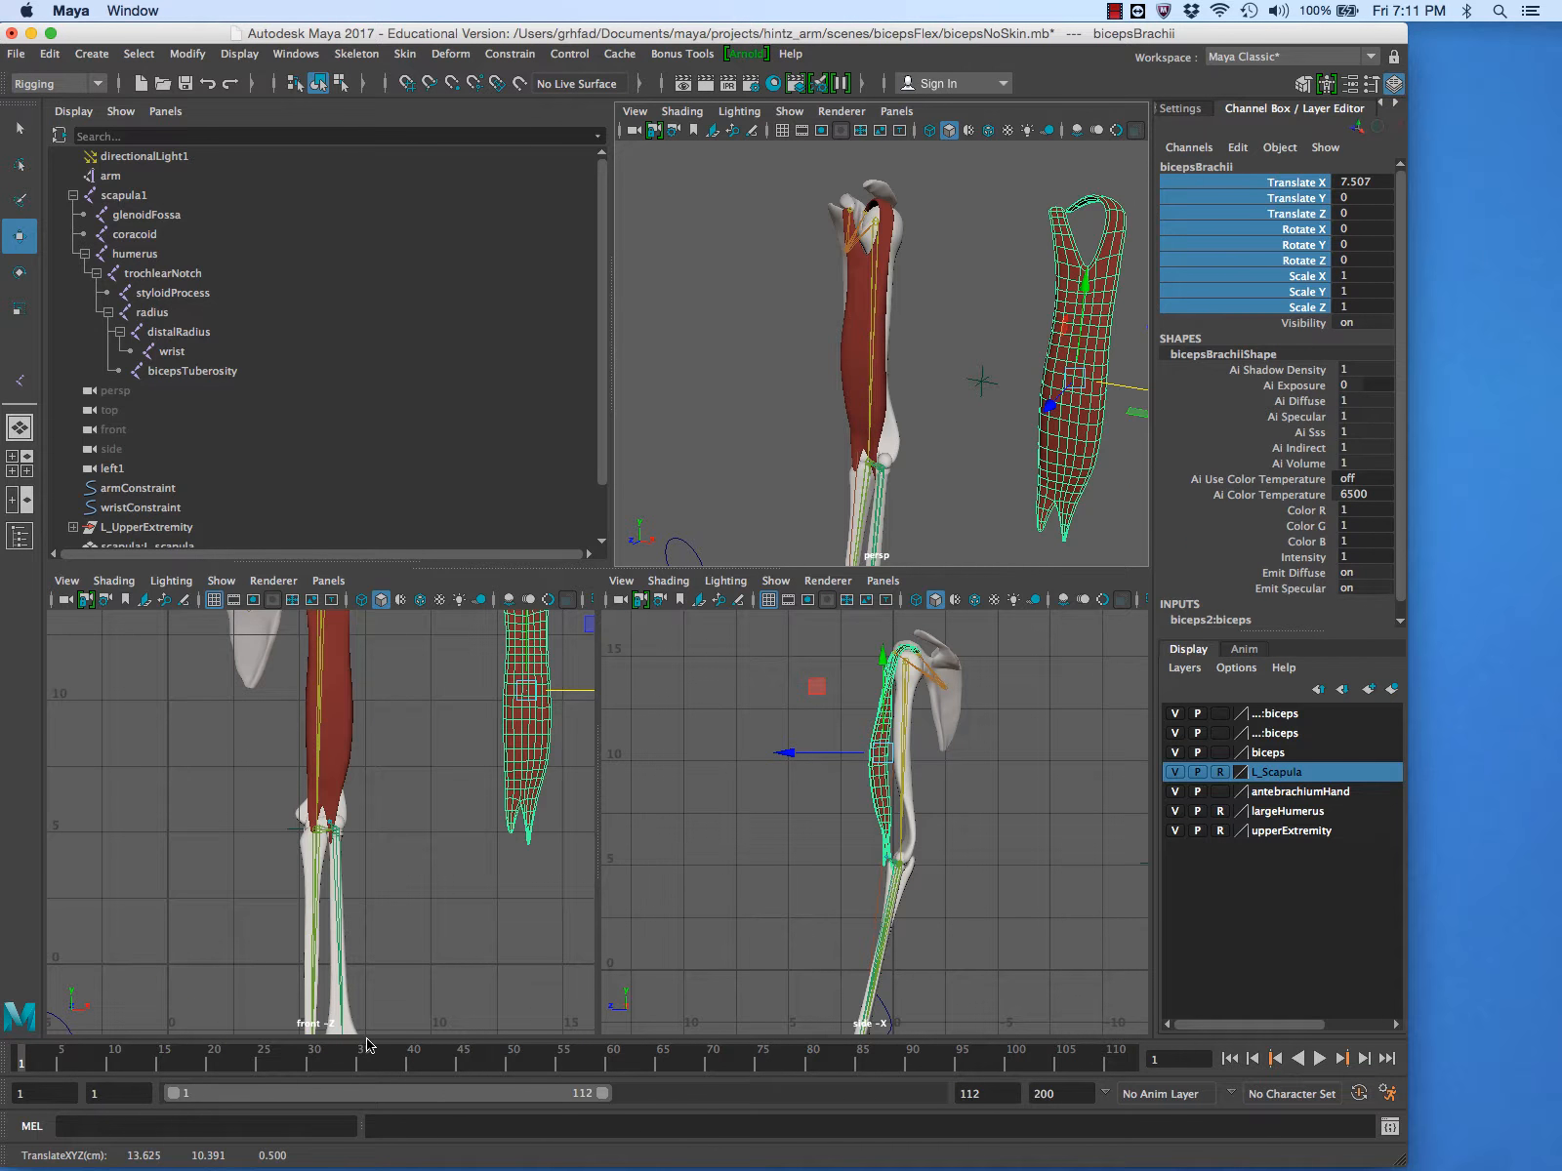
alt+middle_drag(421, 983, 346, 1010)
alt+right_drag(345, 1009, 258, 1010)
alt+middle_drag(291, 1009, 281, 1064)
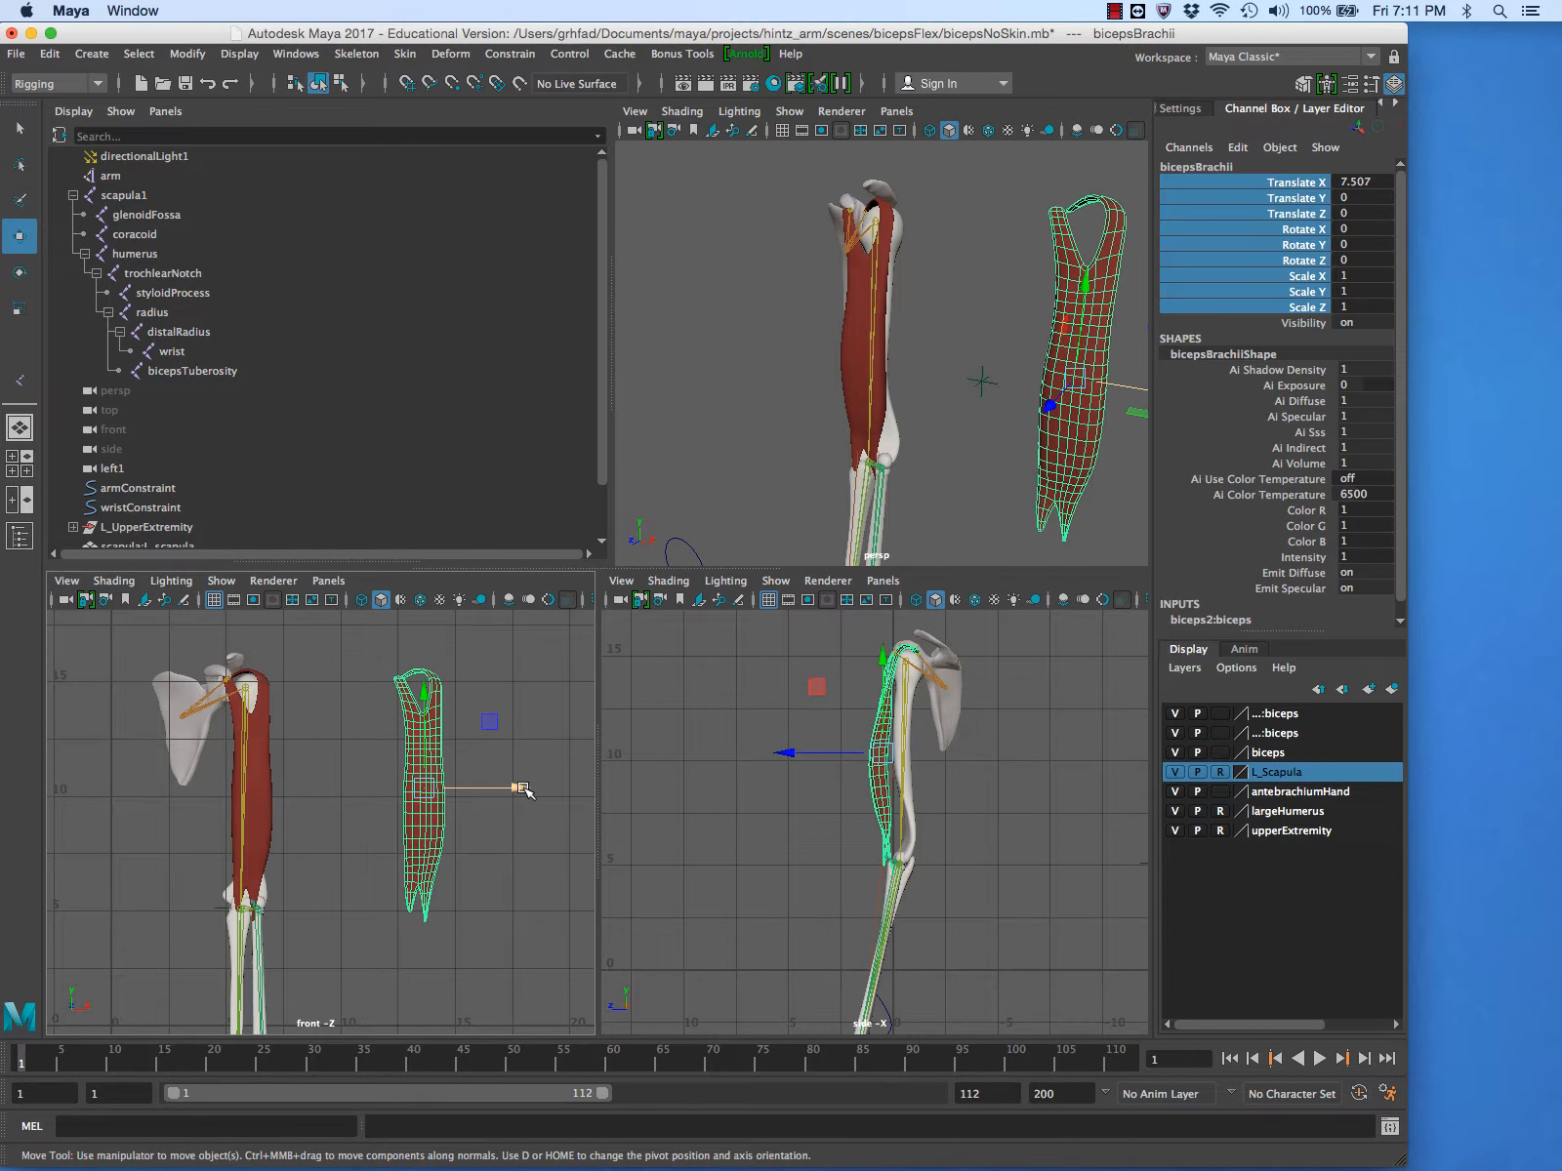
drag(528, 787, 607, 782)
alt+middle_drag(428, 900, 332, 887)
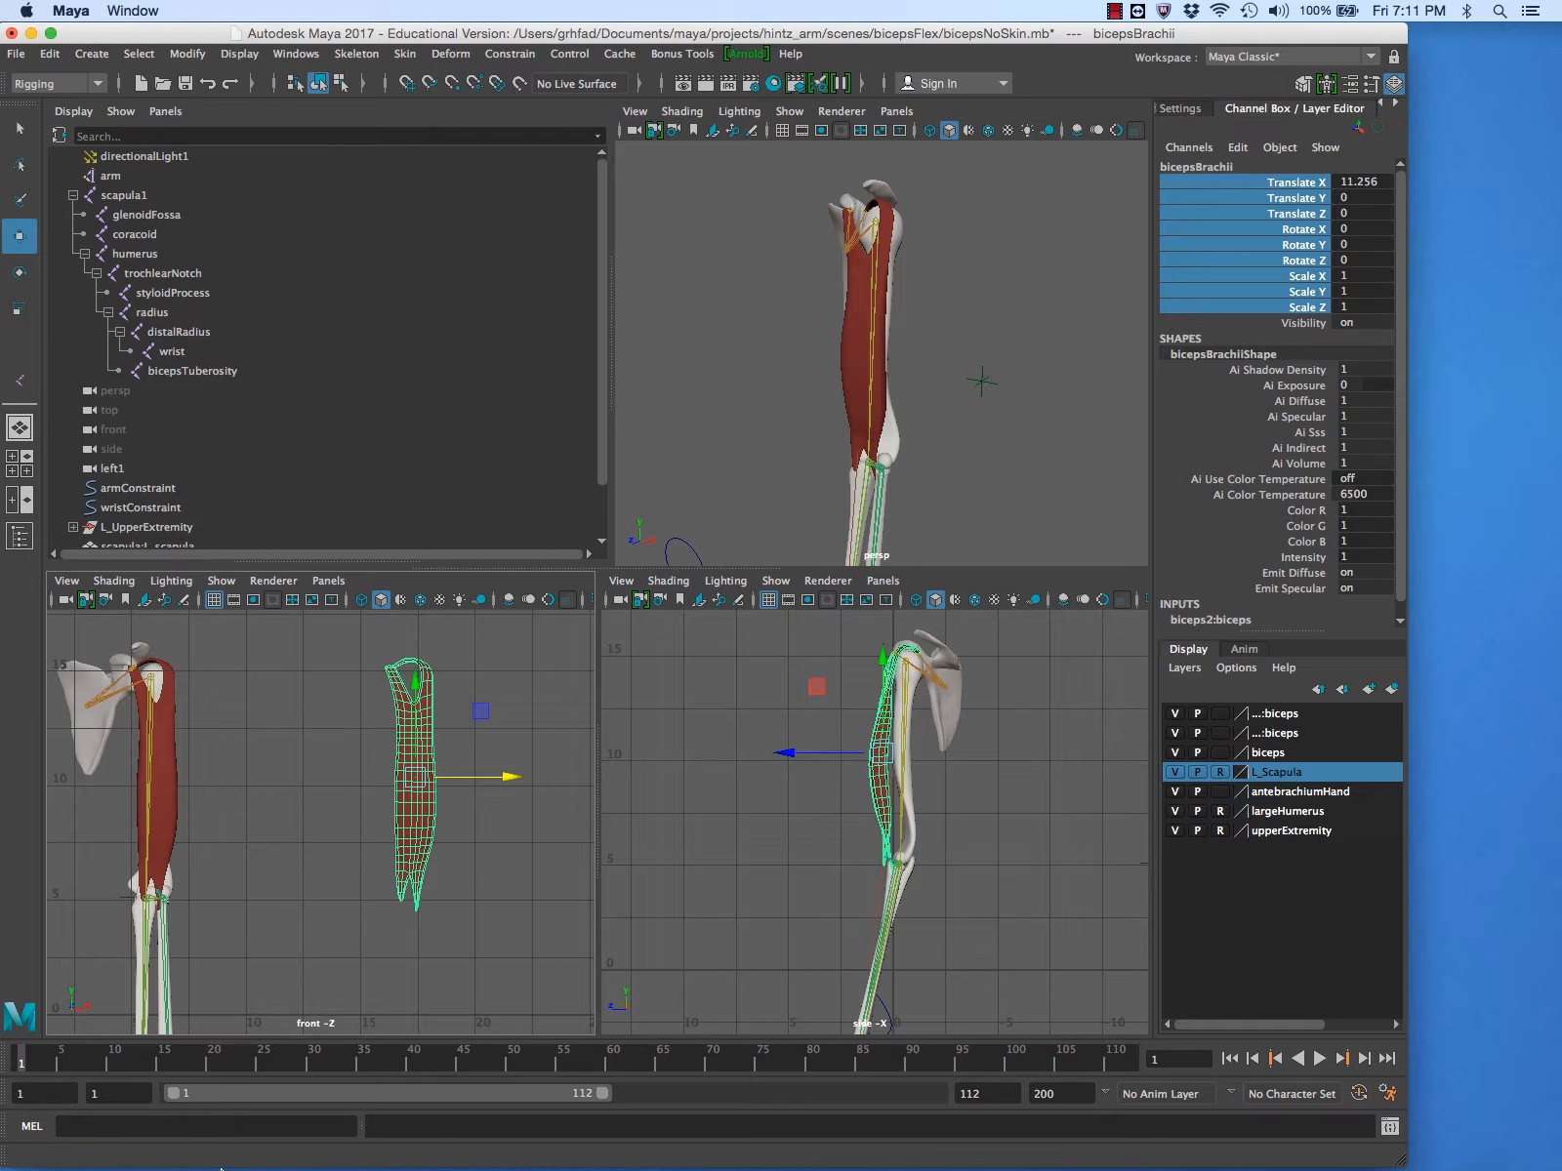
- Examine the duplicated biceps mesh from several angles and distances and compare it with the original muscle on the arm
mouse_move(224, 1168)
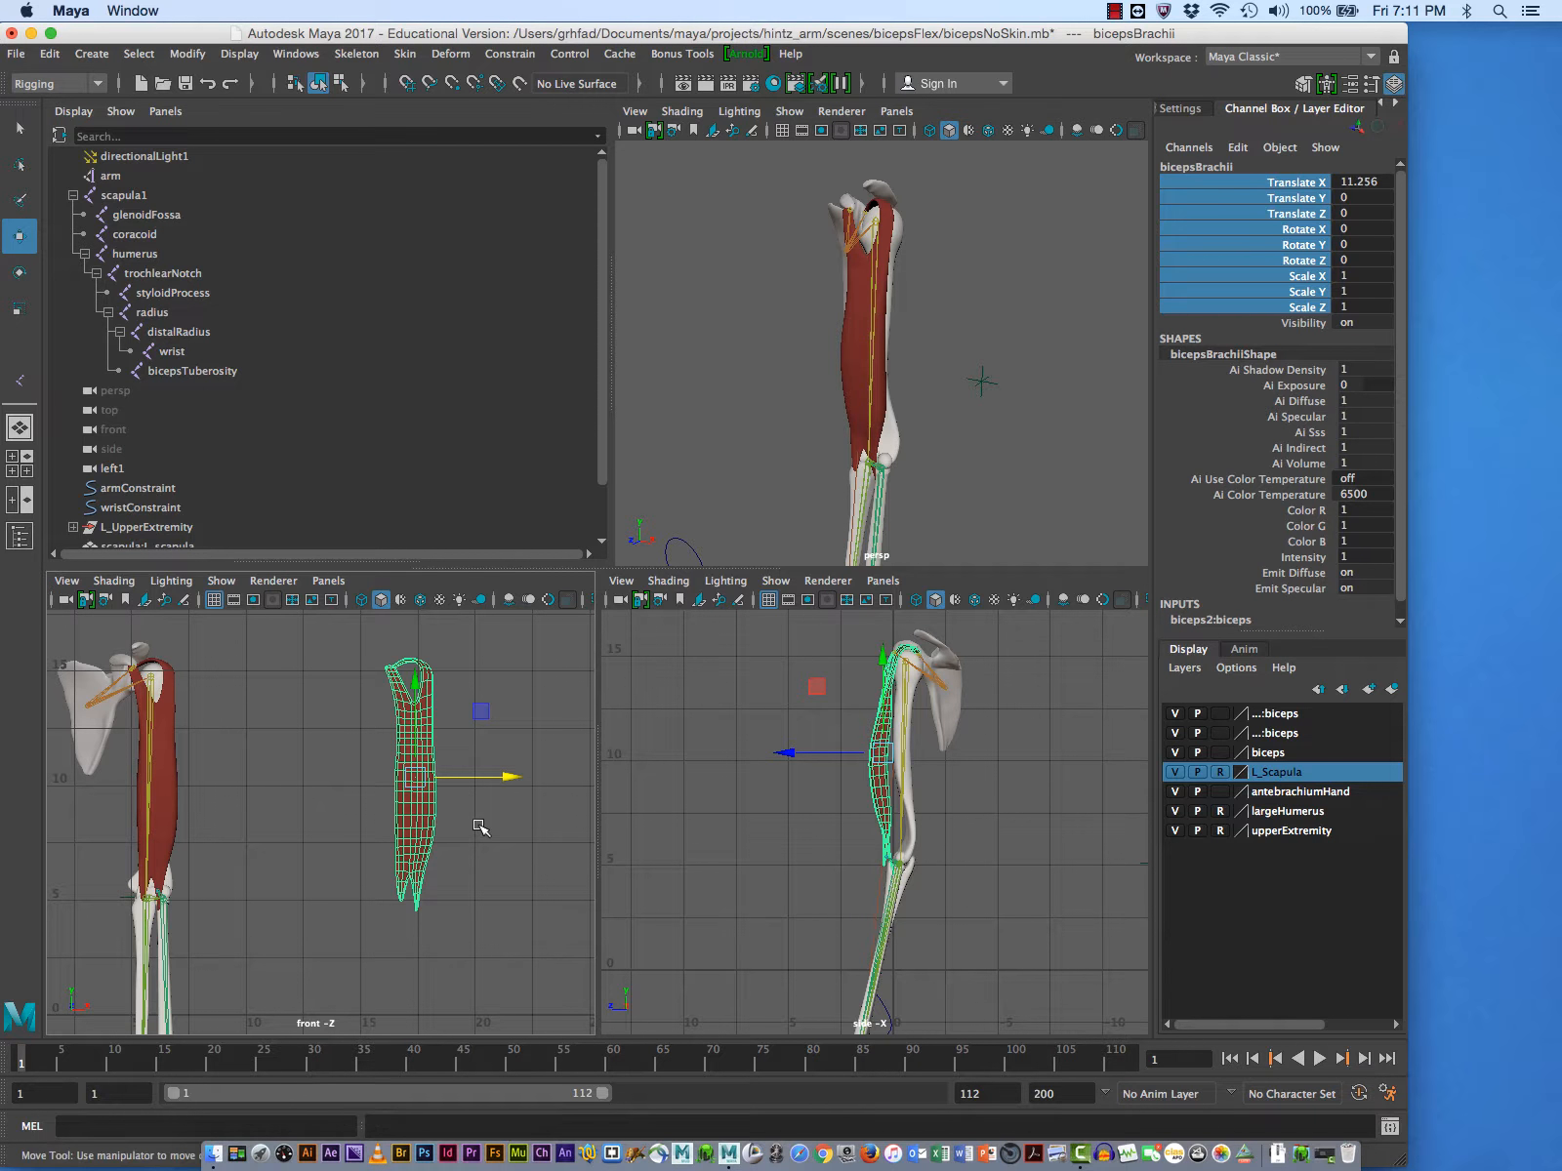
alt+right_drag(237, 840, 396, 884)
alt+click(395, 884)
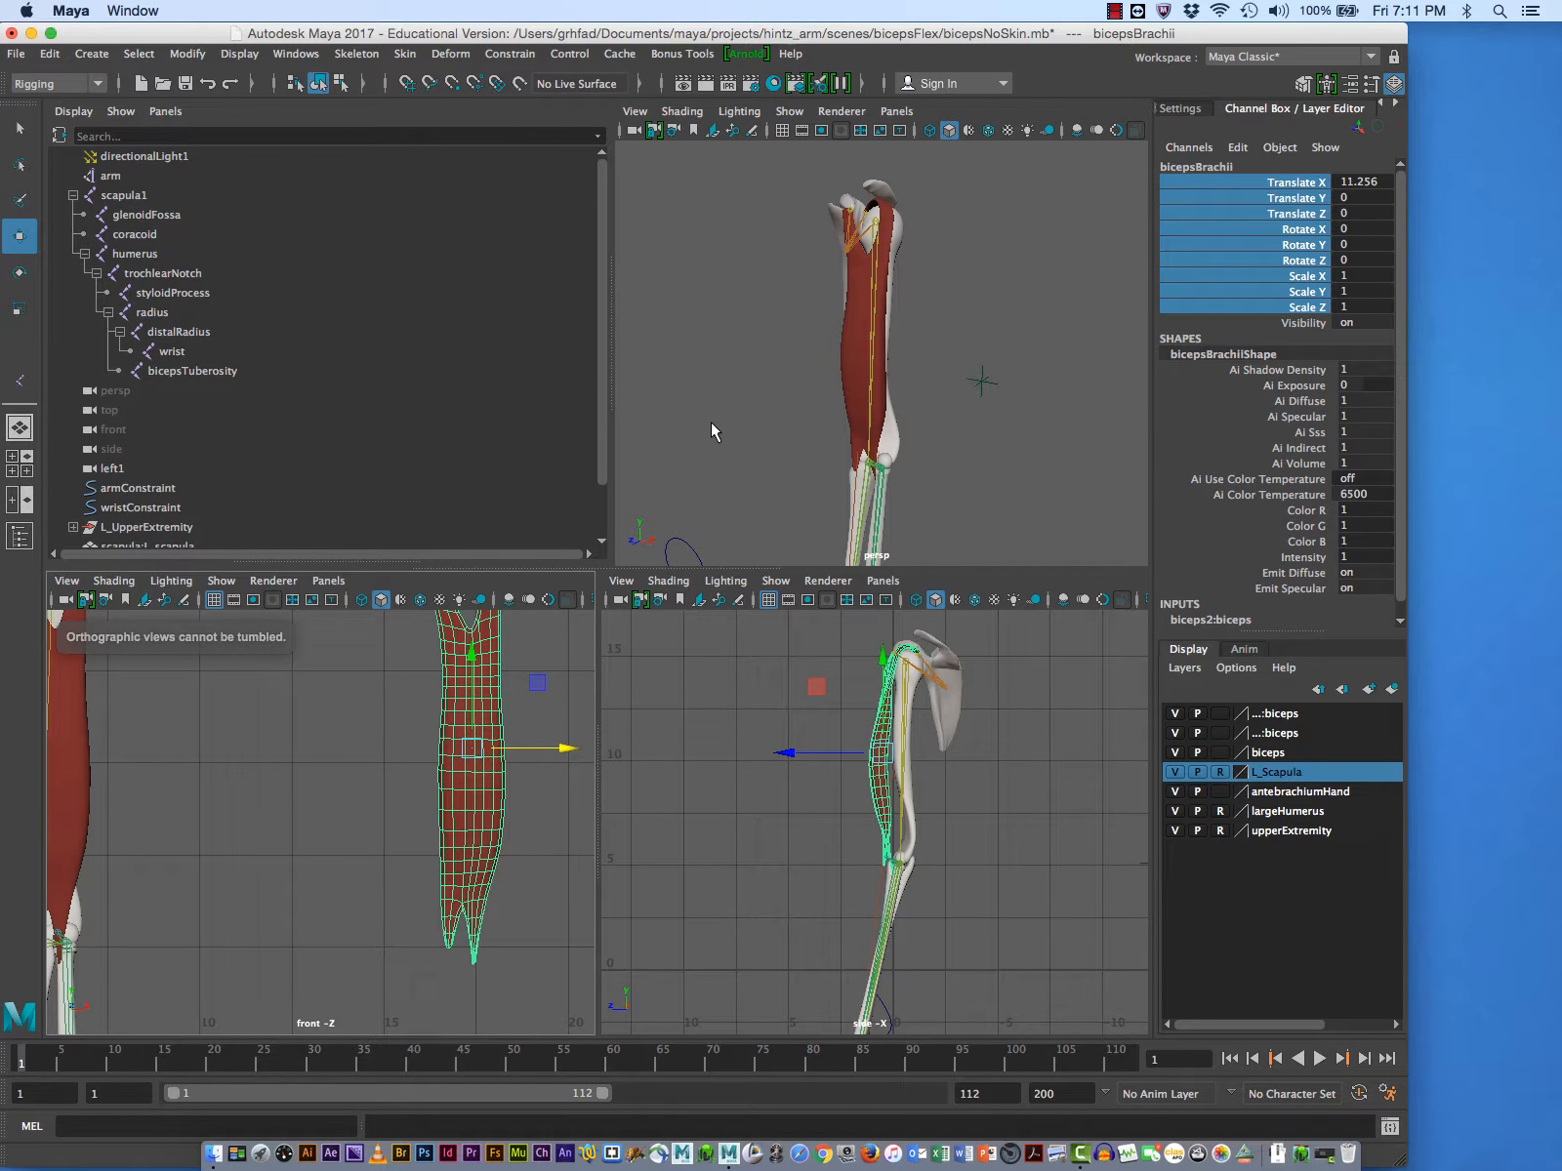
alt+middle_drag(1113, 430, 927, 432)
mouse_move(927, 432)
alt+mouse_down()
mouse_move(889, 443)
mouse_move(923, 411)
alt+mouse_up()
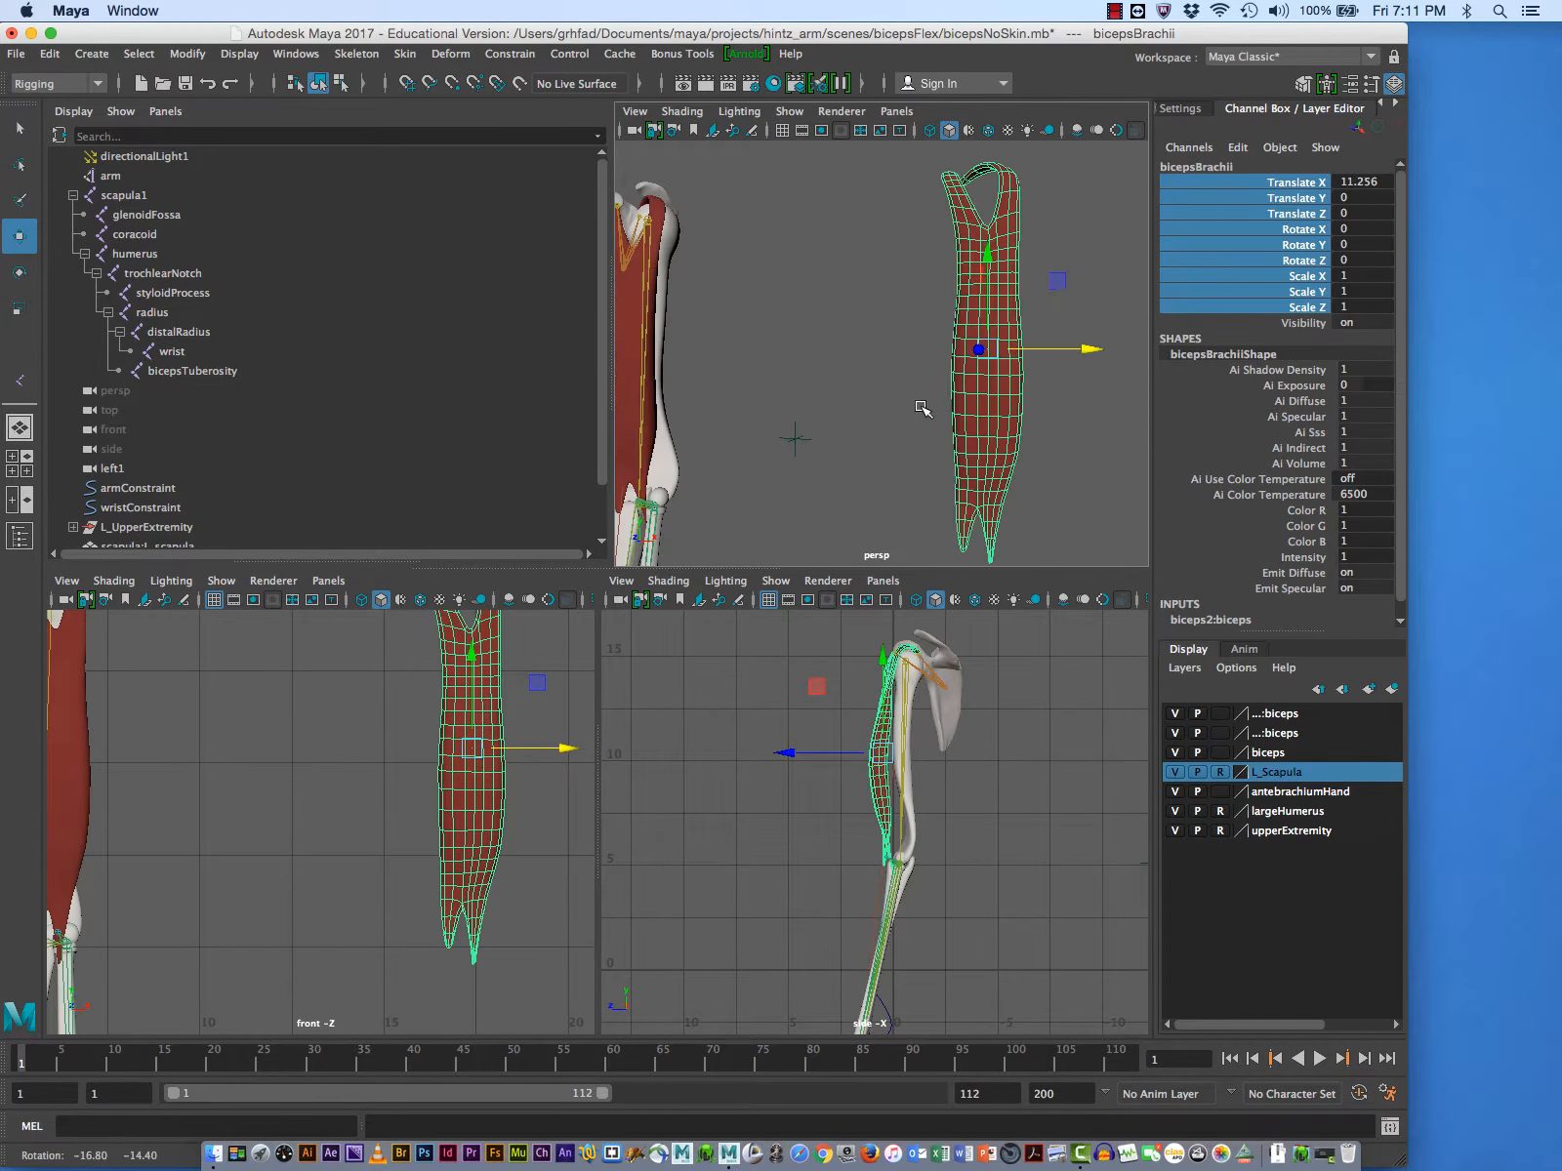
key(space)
alt+middle_drag(853, 615, 746, 586)
alt+drag(746, 585, 690, 592)
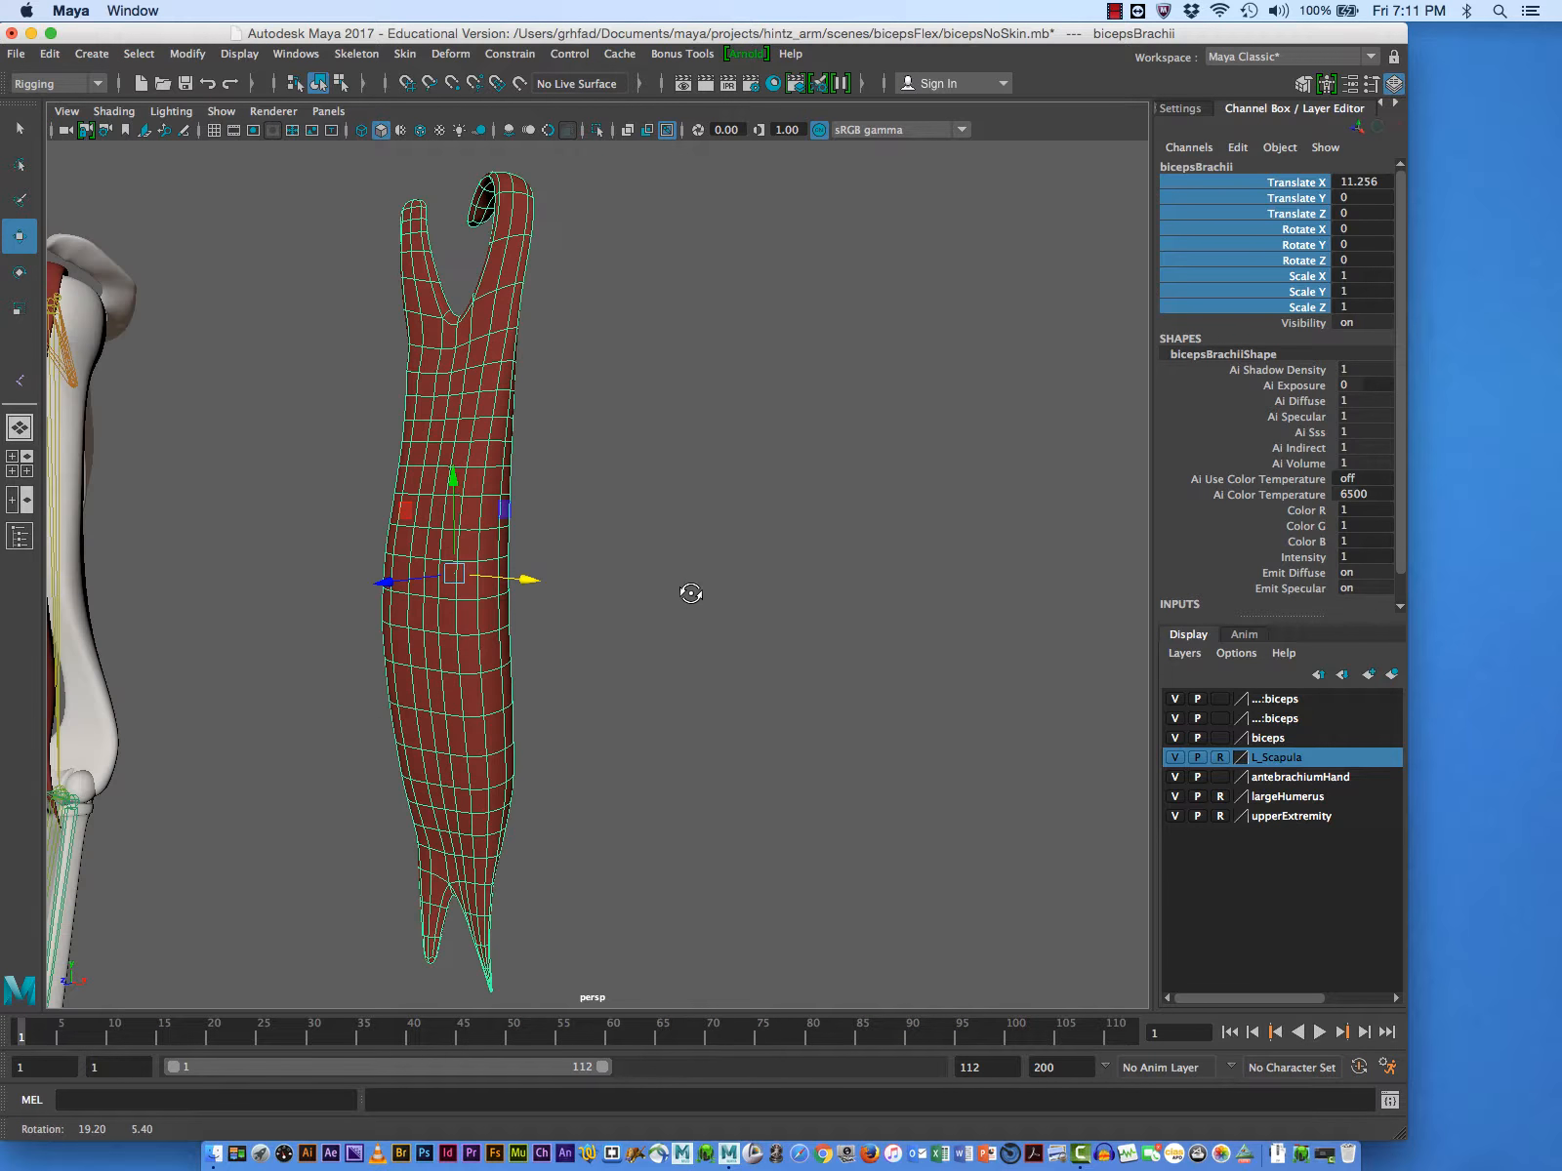
alt+right_drag(679, 599, 753, 607)
alt+drag(753, 607, 803, 548)
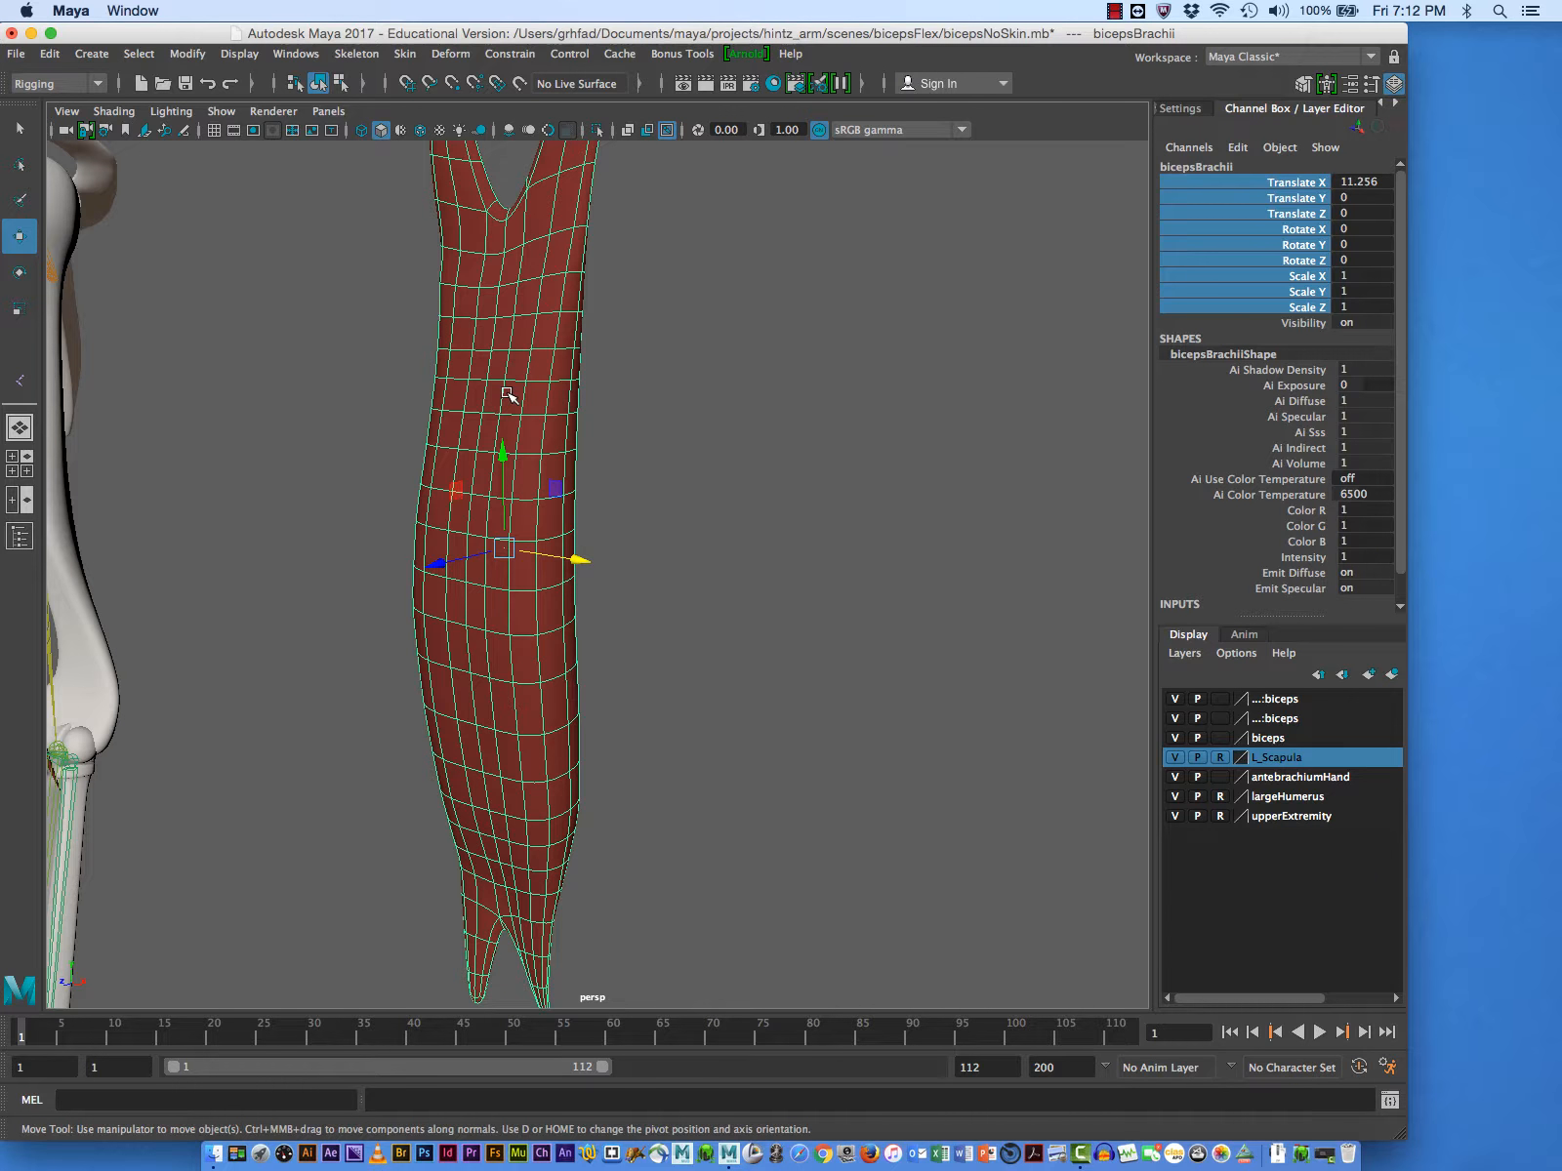
click(20, 132)
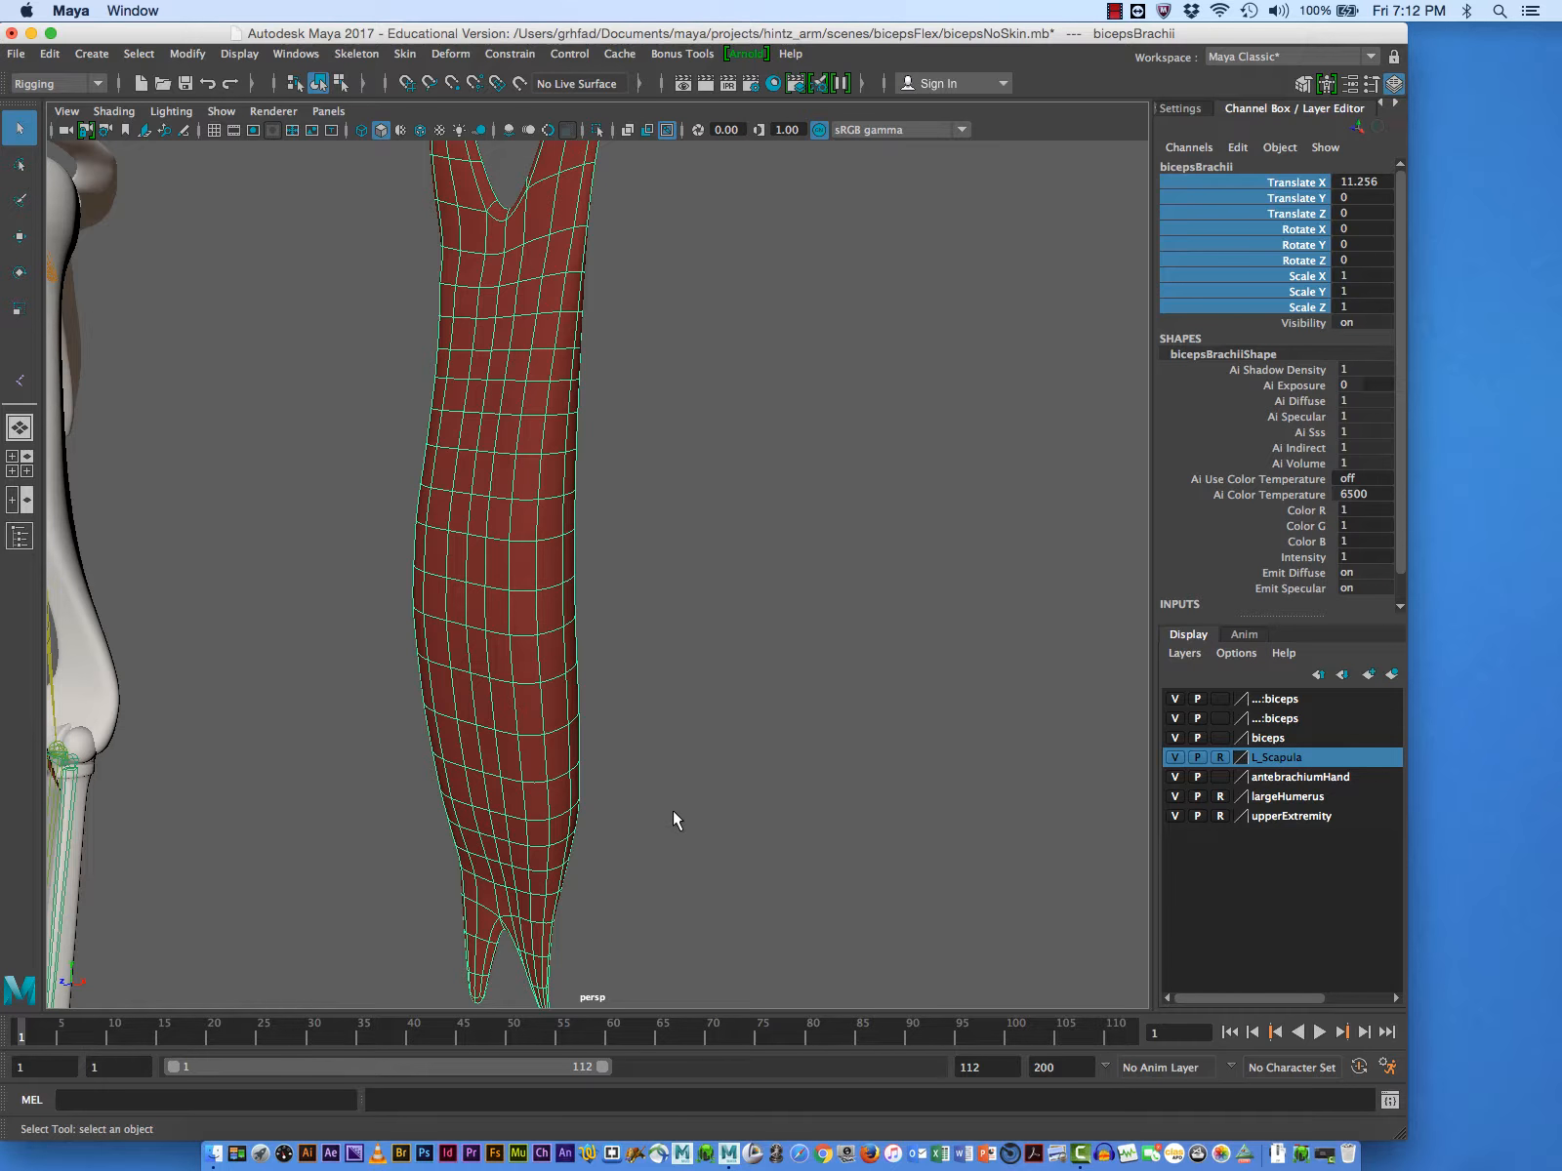
ctrl+right_drag(690, 807, 687, 819)
alt+drag(688, 819, 703, 799)
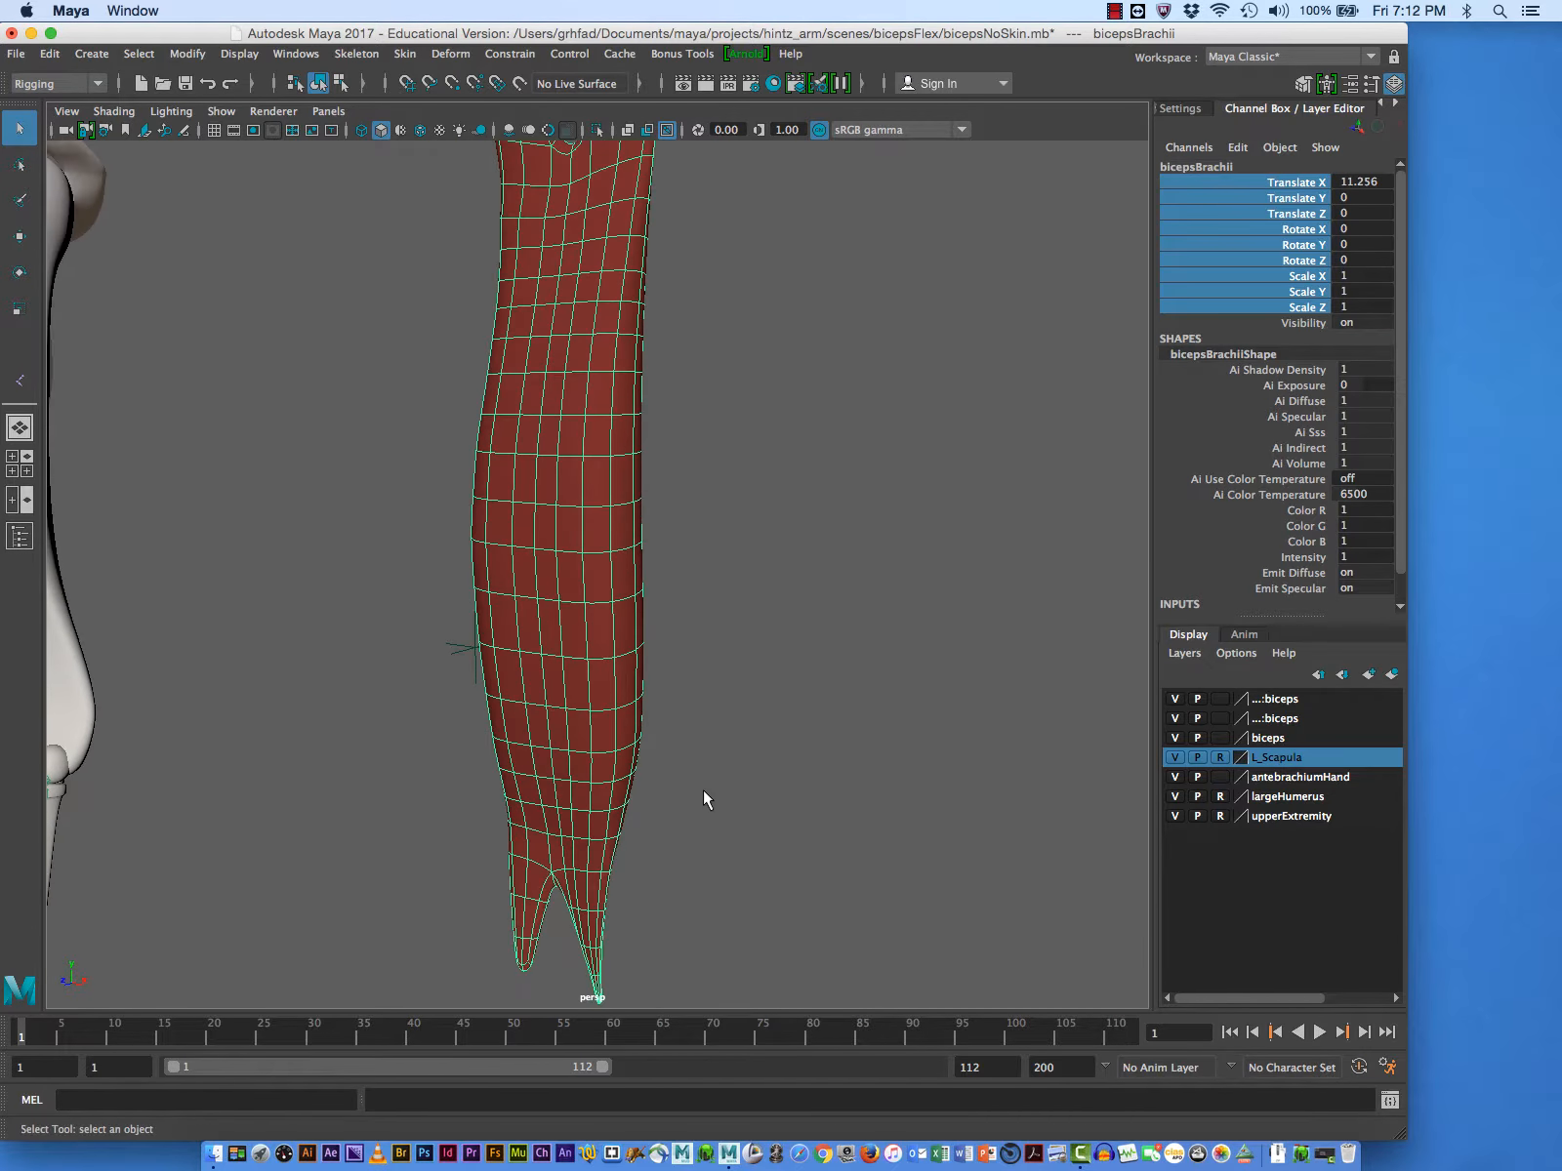
alt+middle_drag(704, 799, 891, 774)
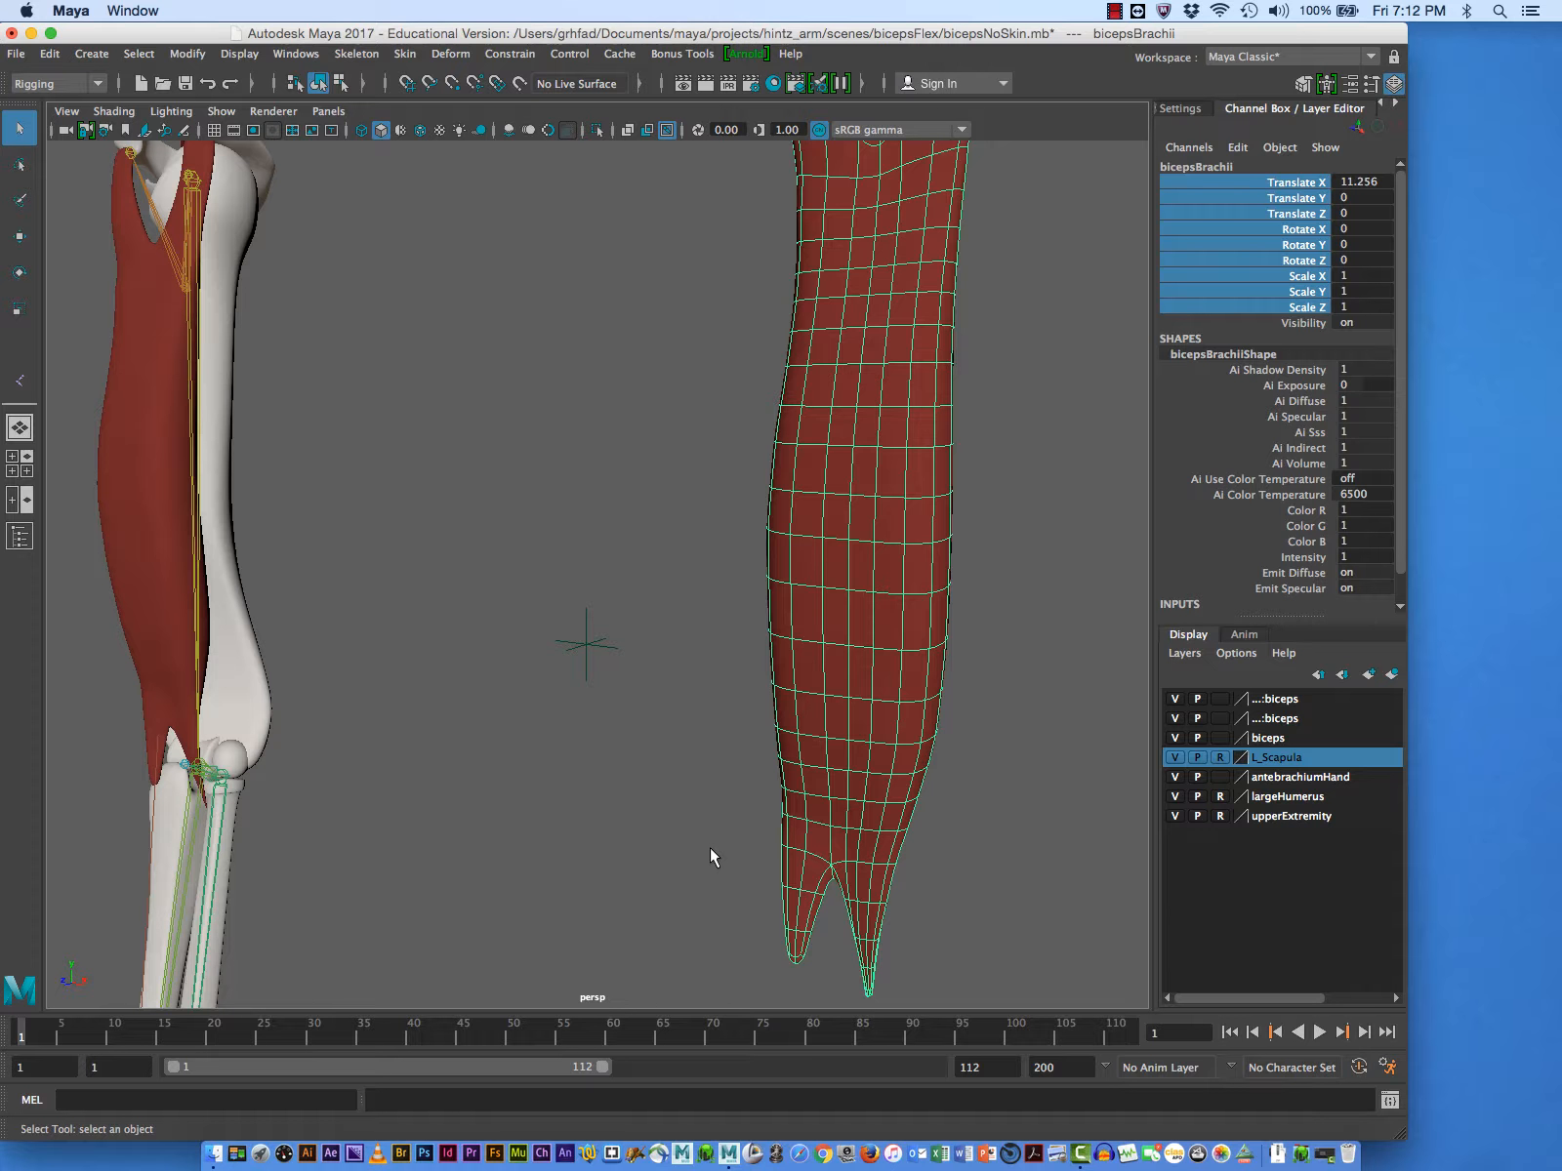
alt+middle_drag(708, 847, 682, 848)
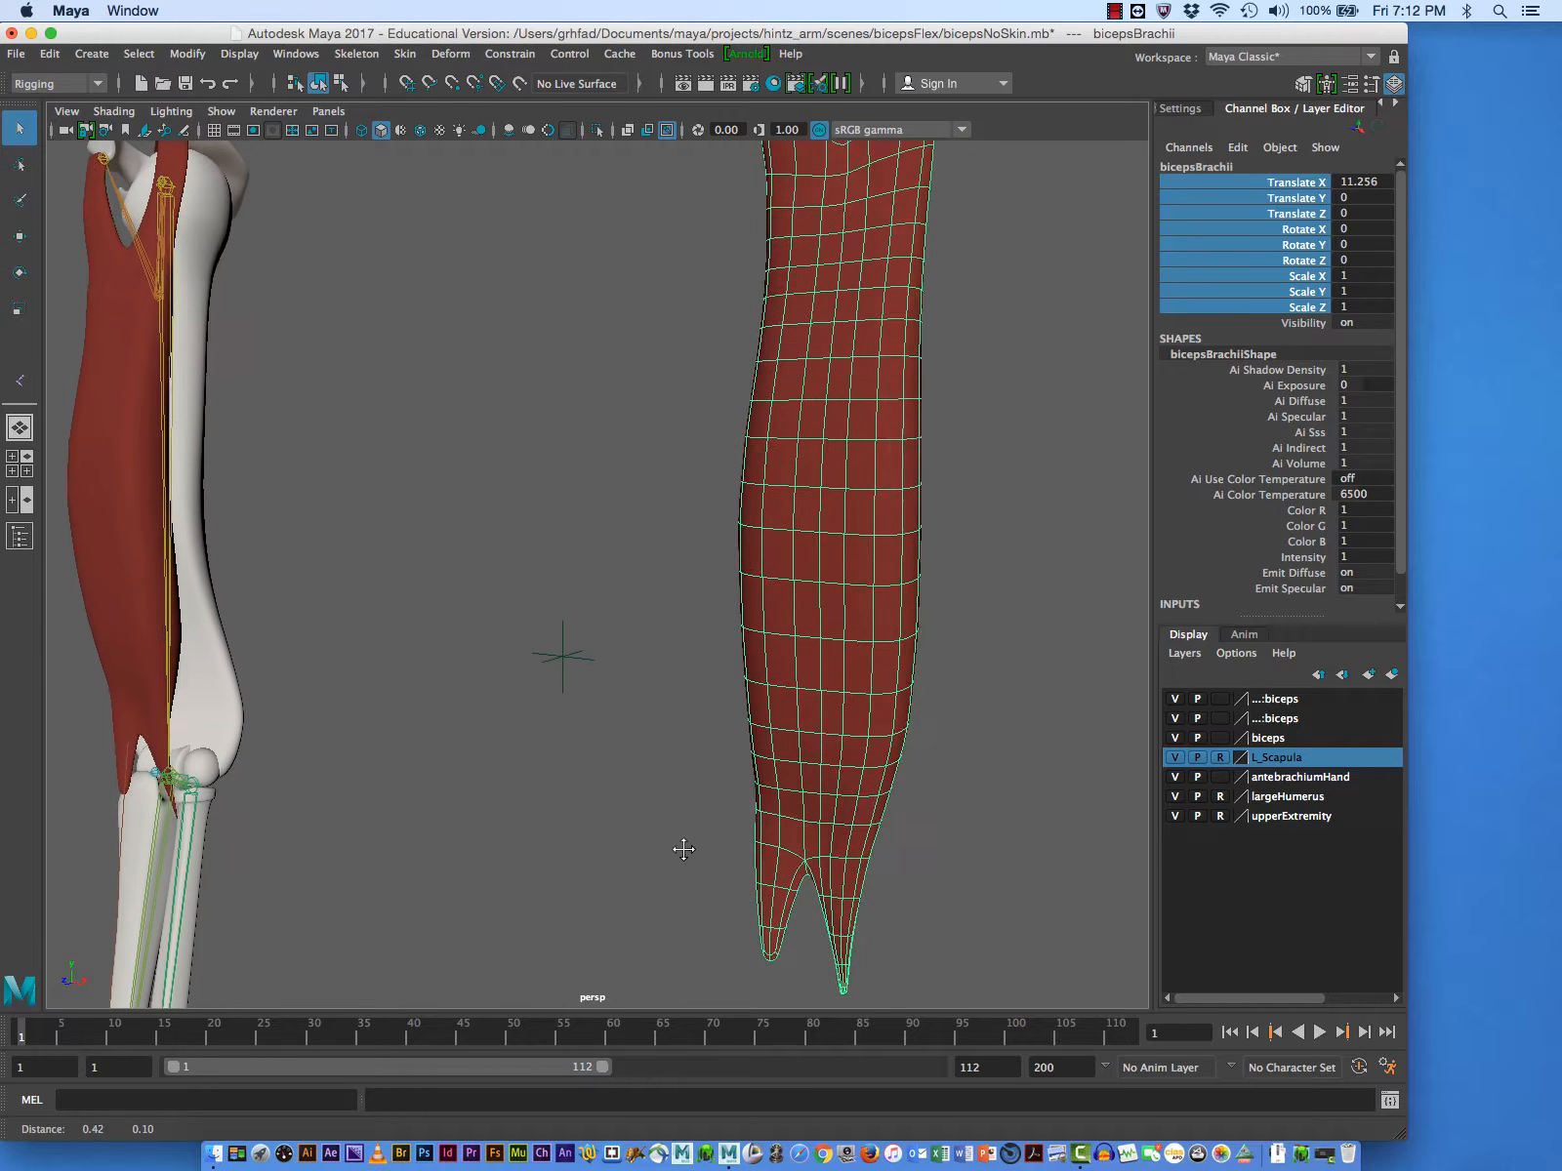
alt+drag(697, 841, 699, 848)
alt+right_drag(679, 843, 499, 842)
alt+drag(829, 757, 854, 683)
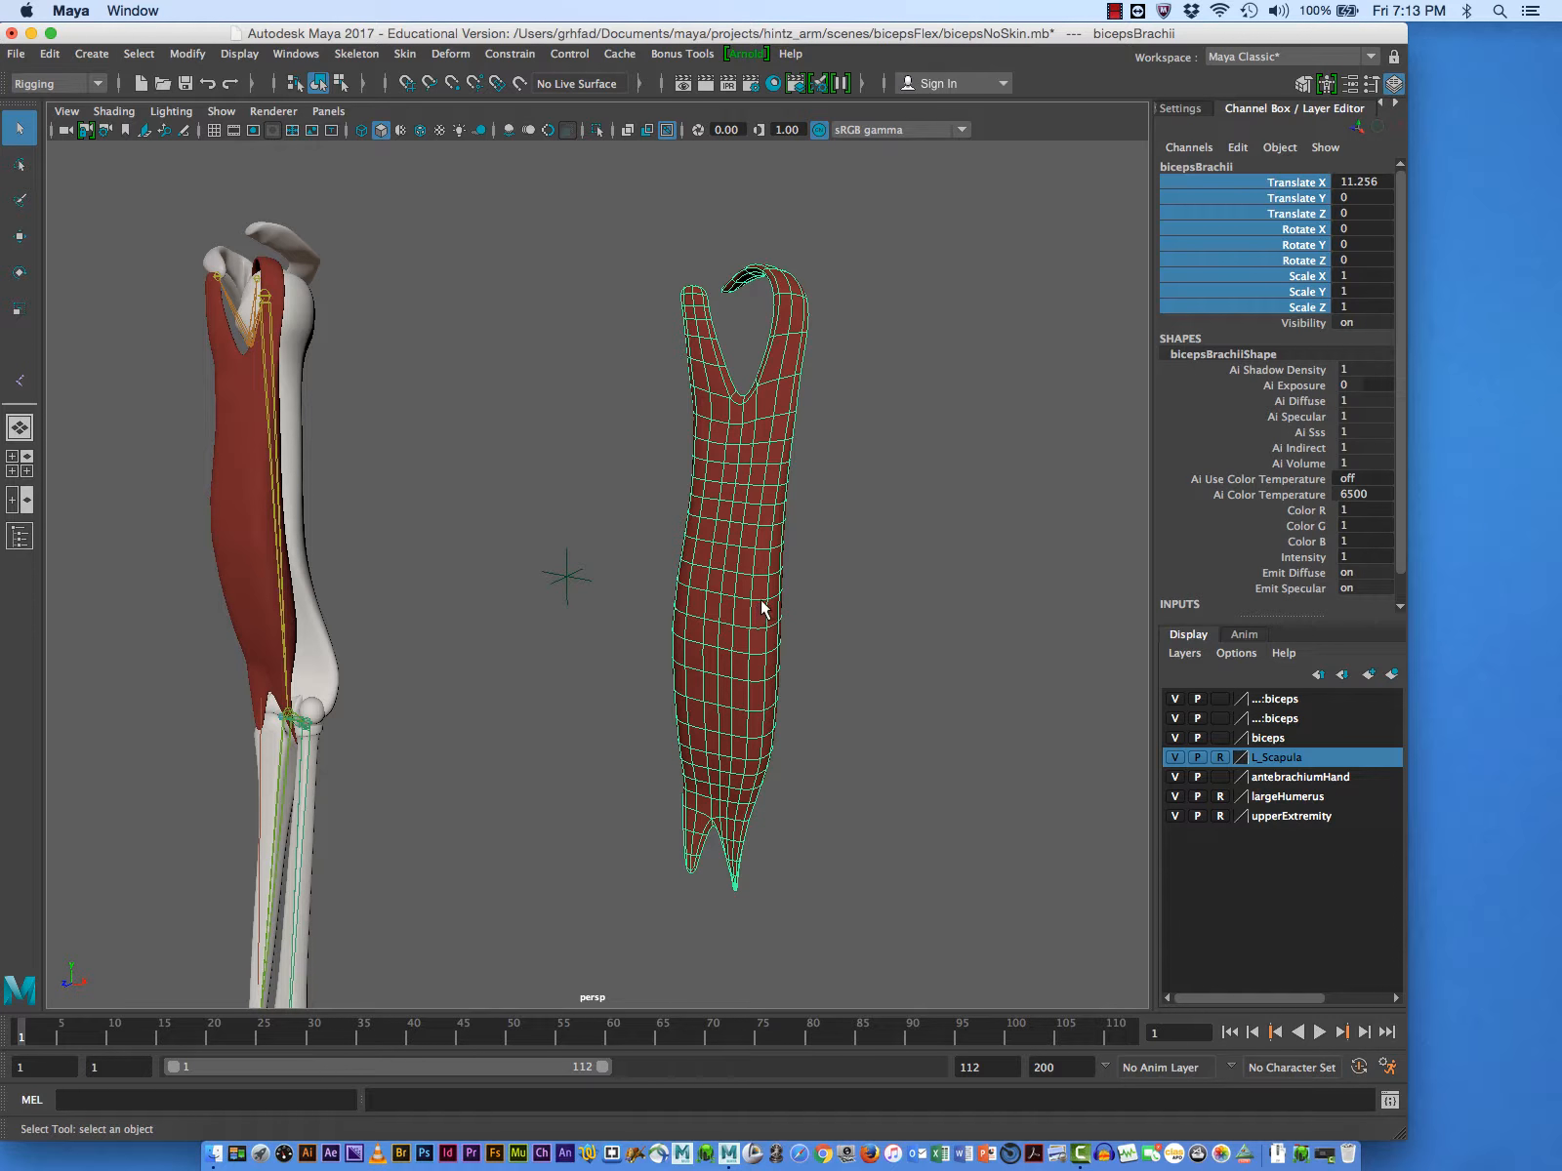
alt+drag(748, 630, 745, 629)
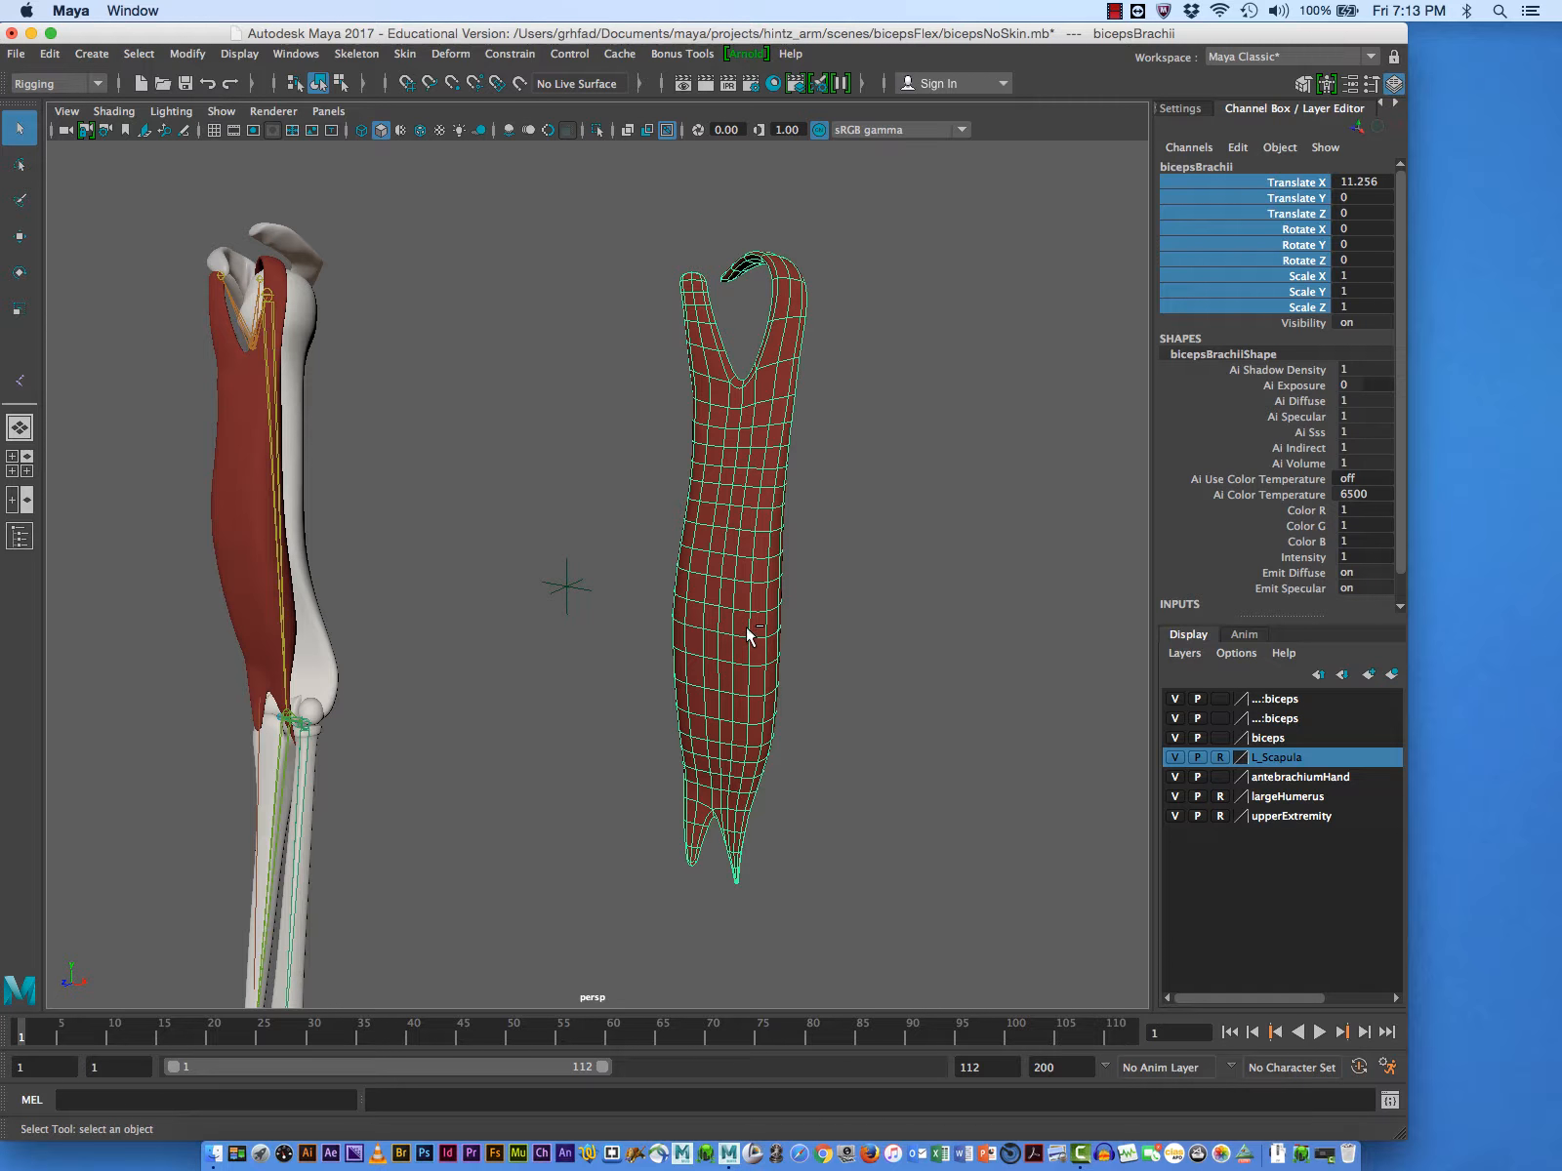
- Switch the duplicated biceps mesh to vertex component mode
ctrl+click(746, 627)
click(755, 630)
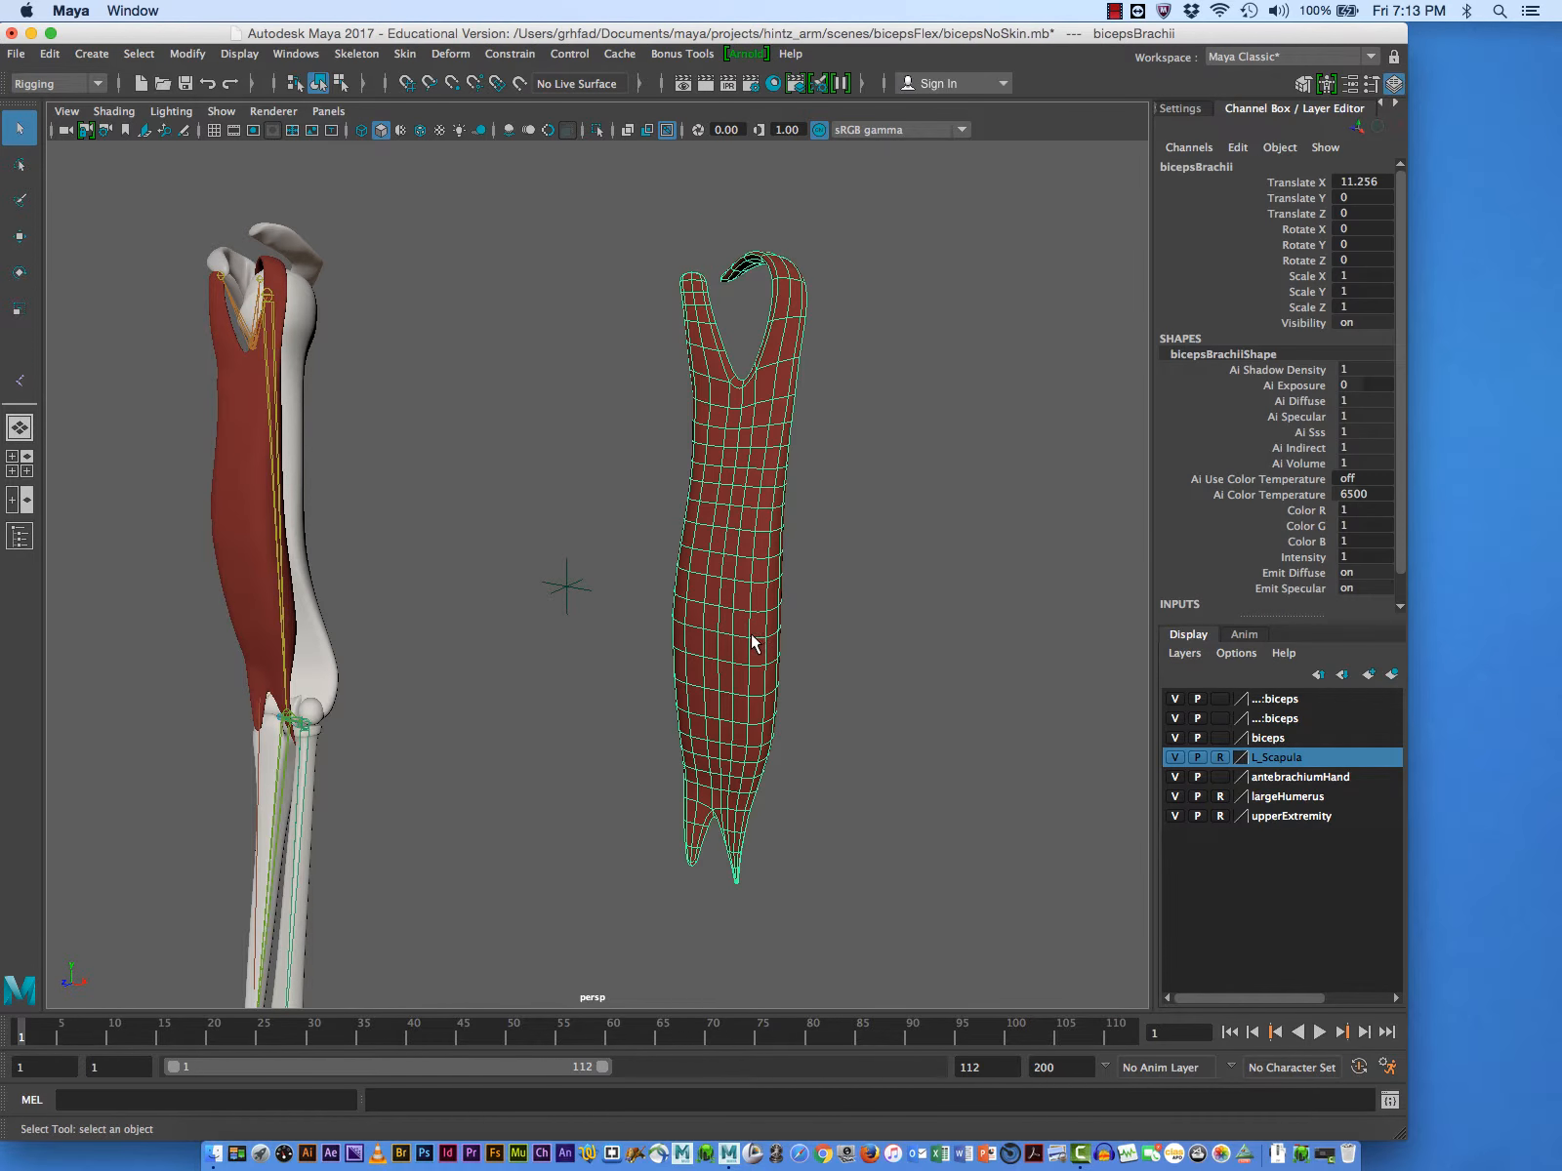
alt+drag(751, 645, 752, 650)
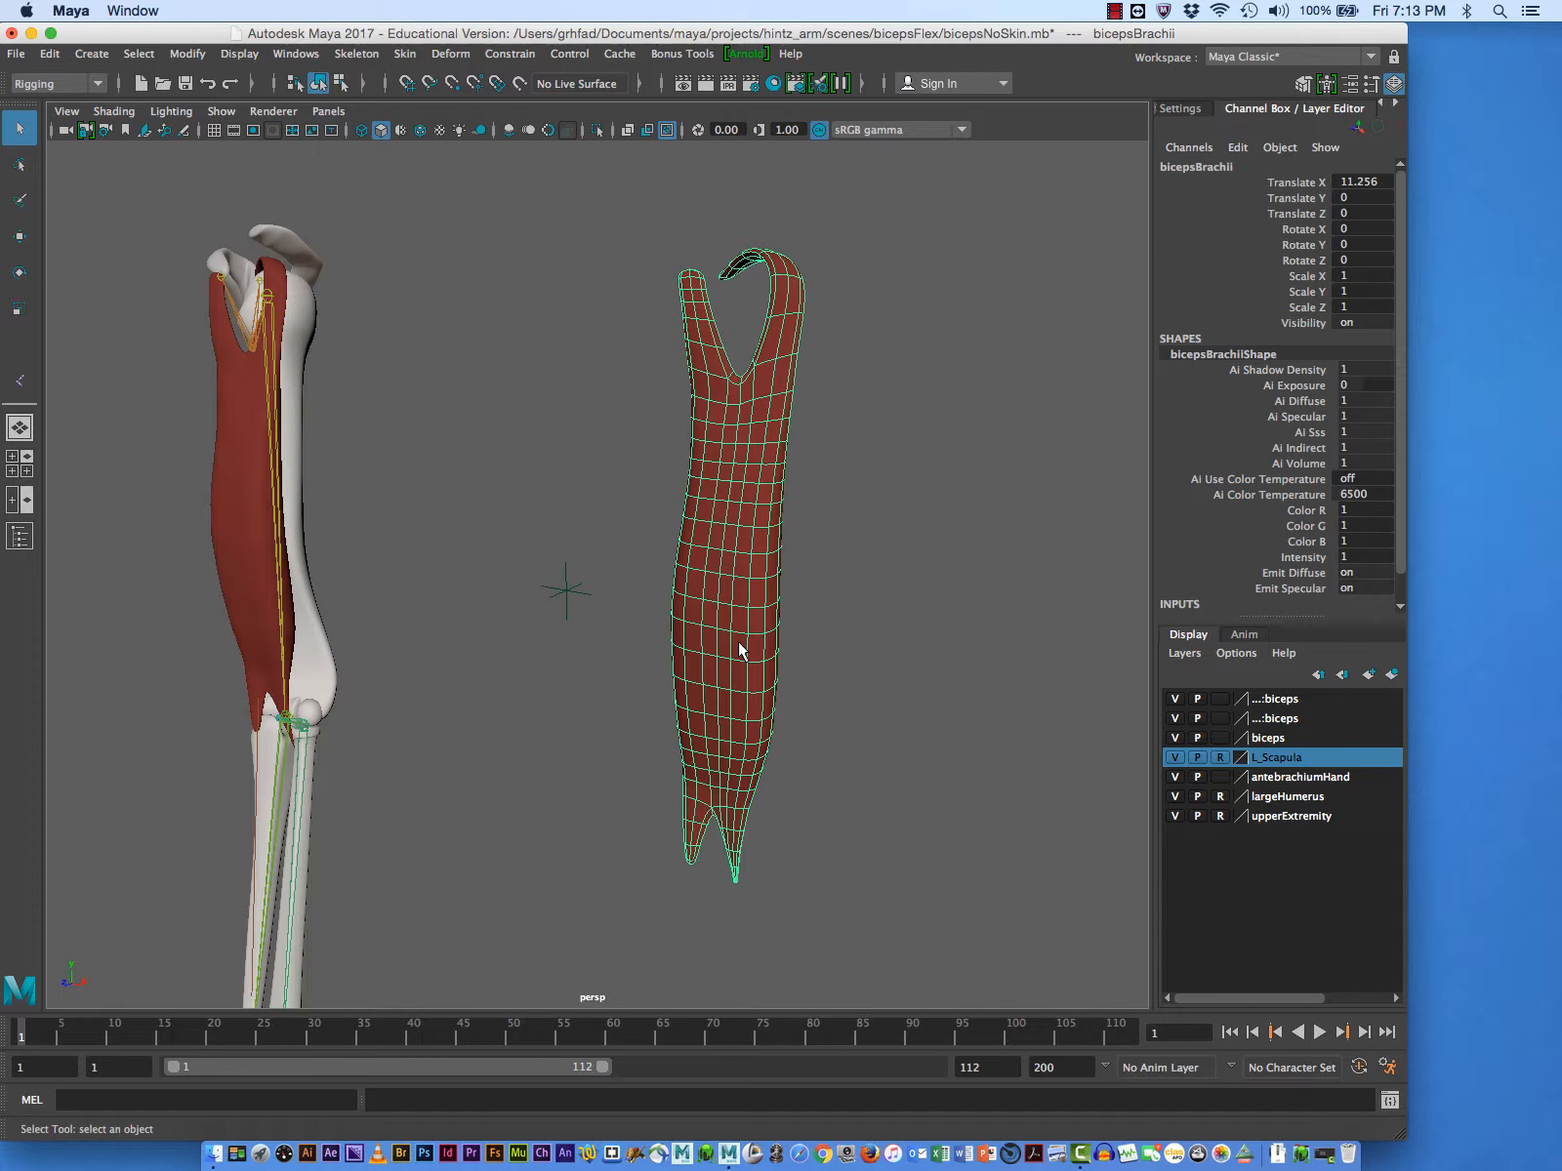
right_click(716, 634)
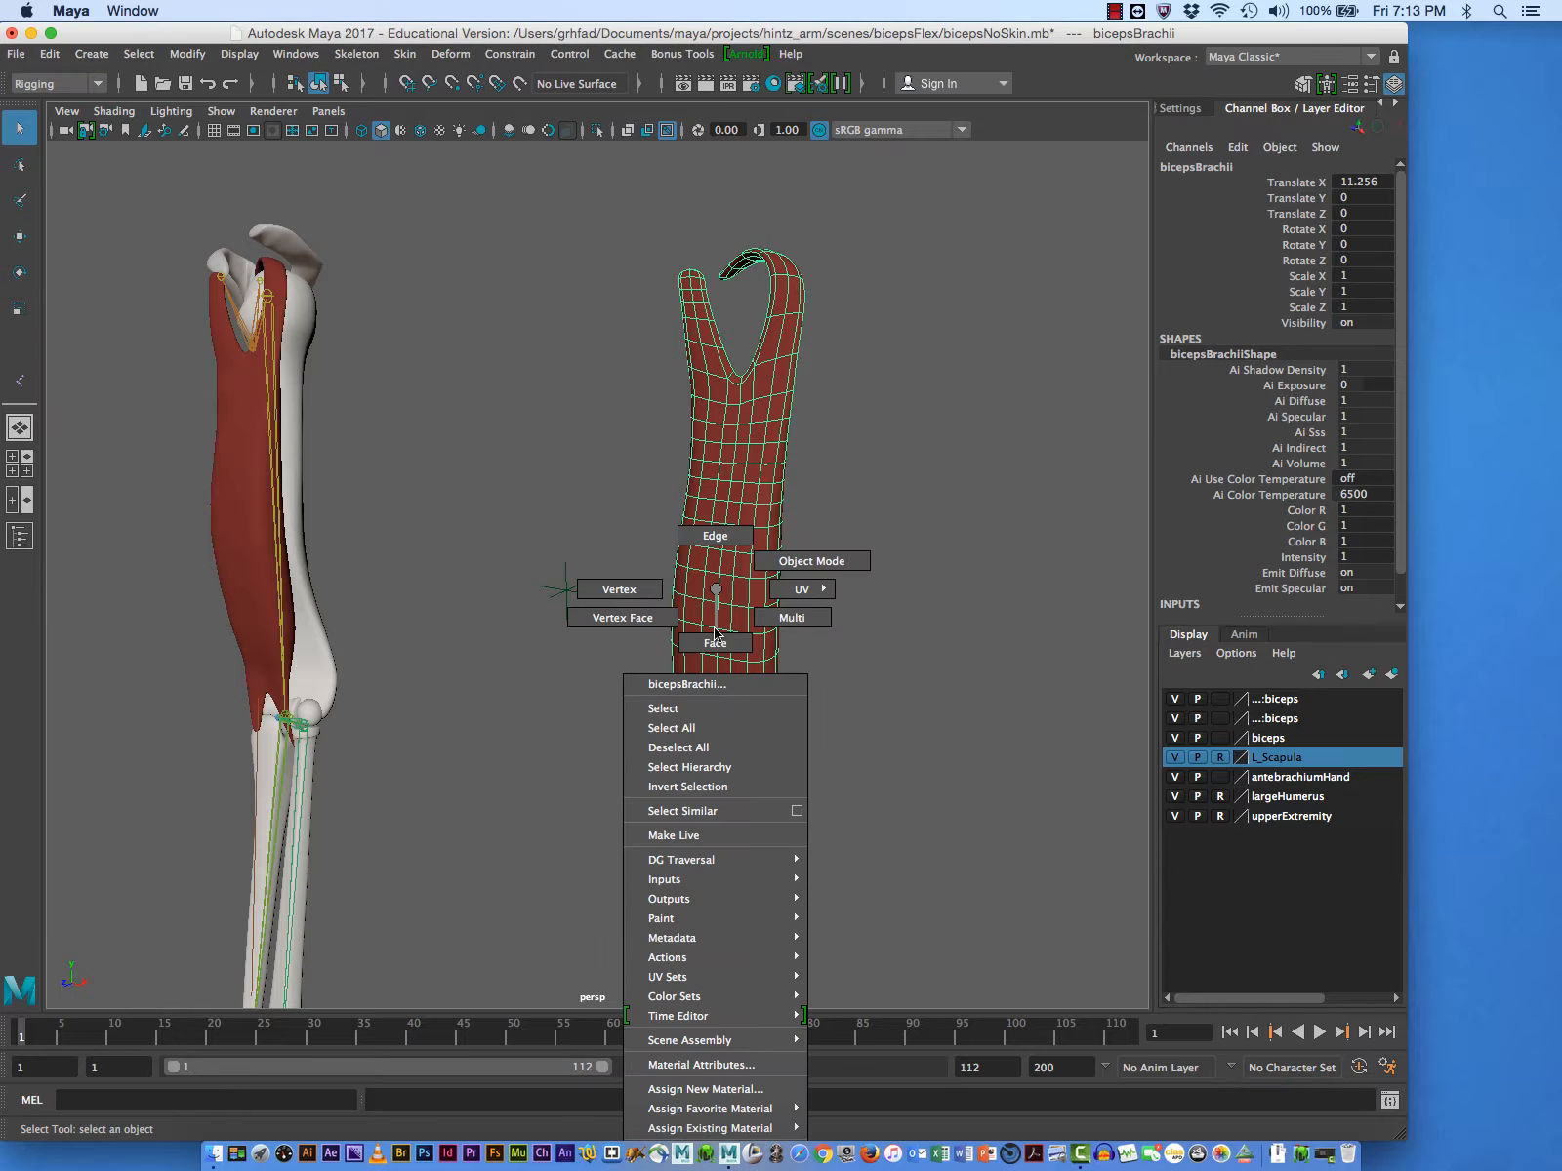
click(631, 589)
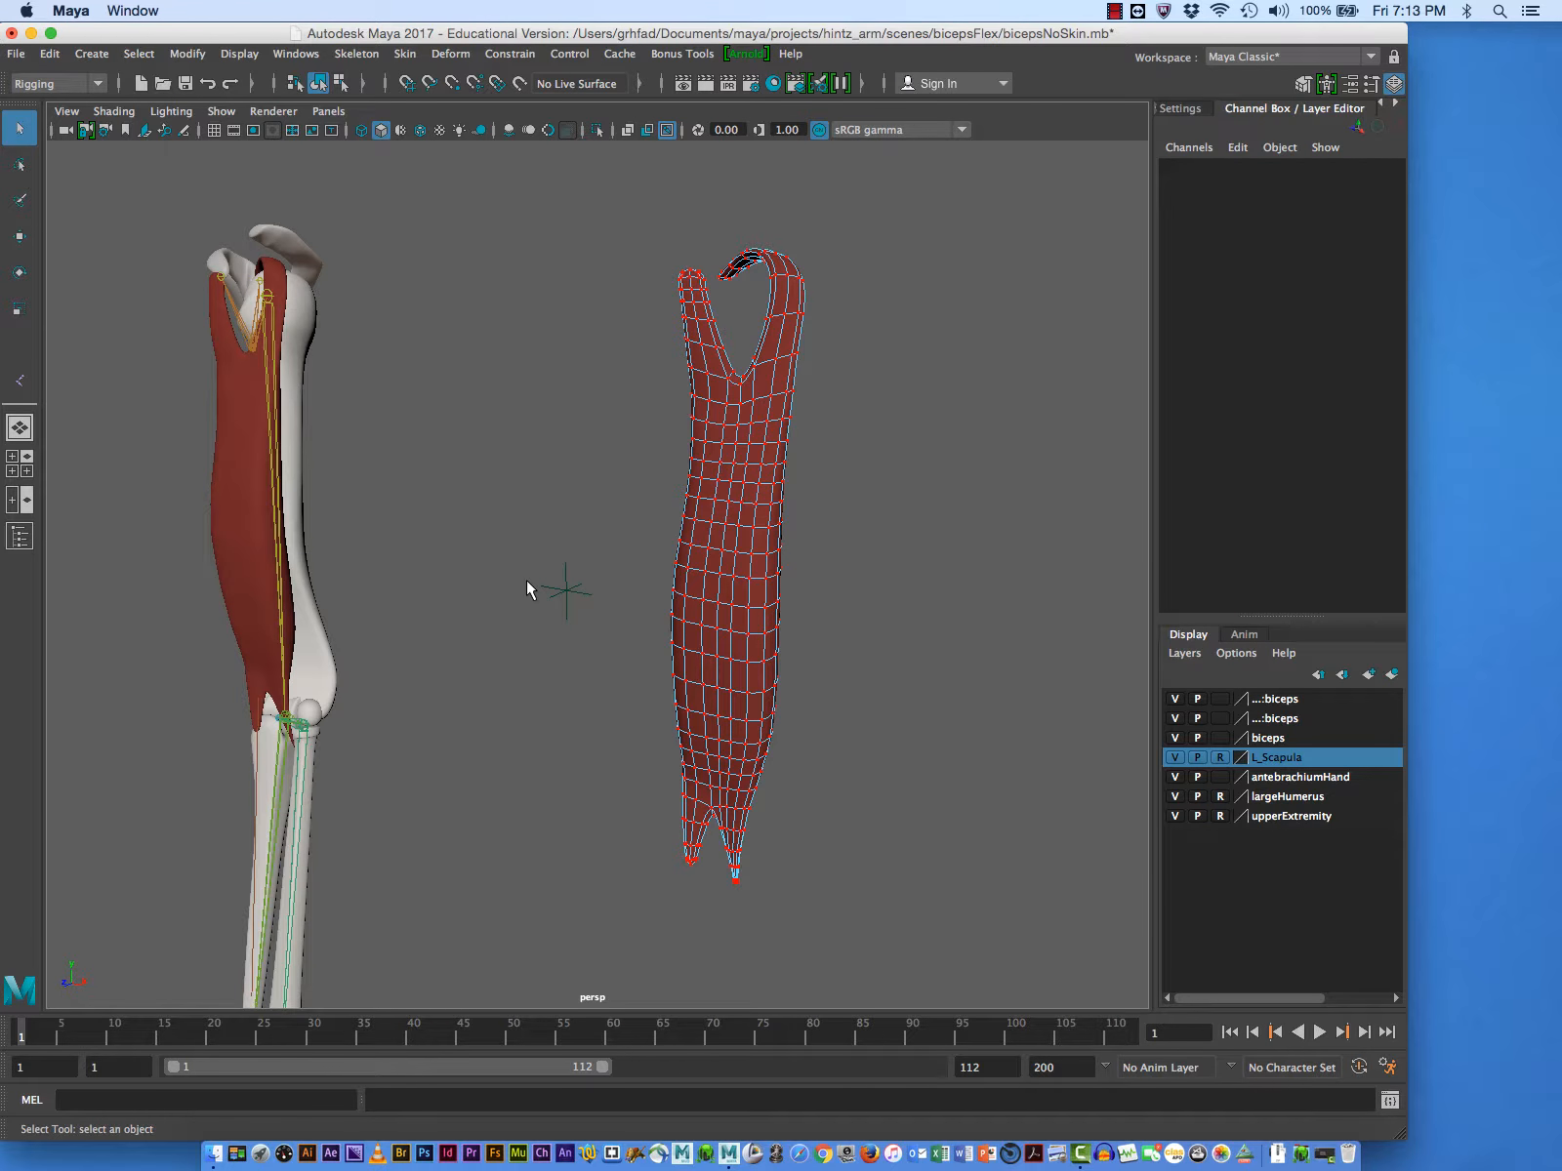
- Paint-select a vertical patch of vertices along the front middle of the duplicated muscle's belly with the Paint Selection tool
click(20, 199)
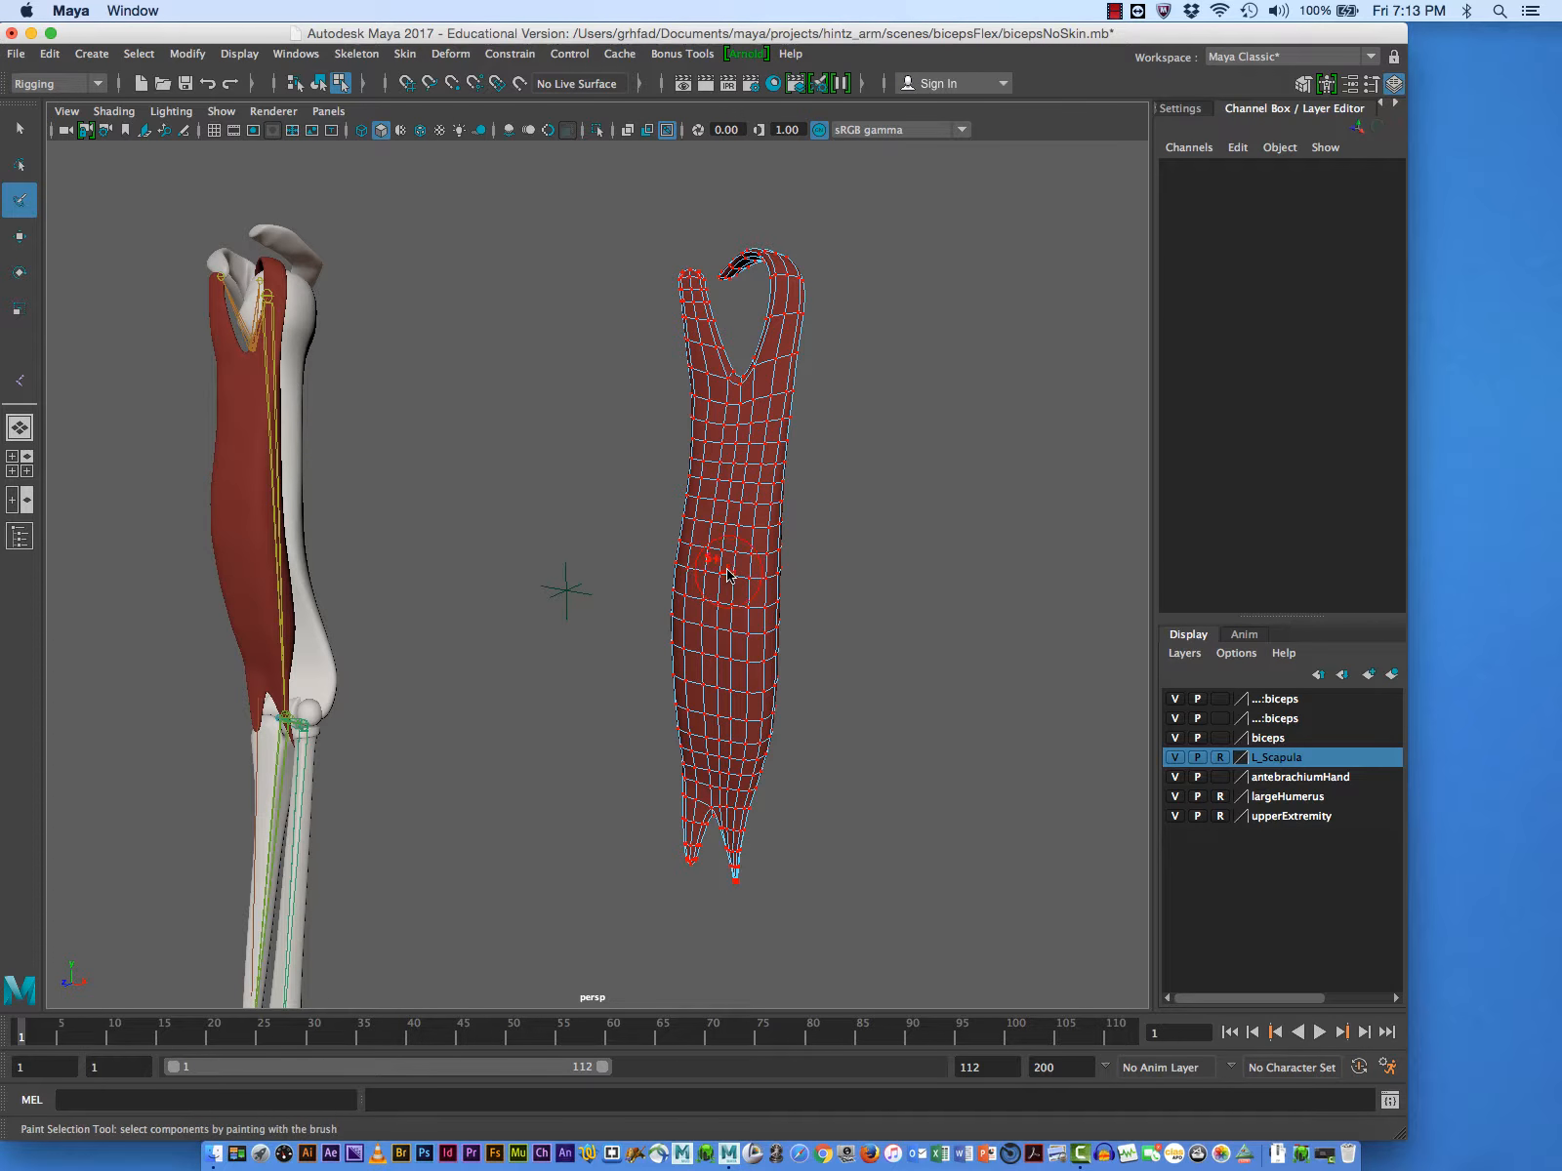
drag(731, 573, 735, 574)
mouse_move(738, 576)
mouse_down()
mouse_move(737, 508)
mouse_move(726, 625)
mouse_up()
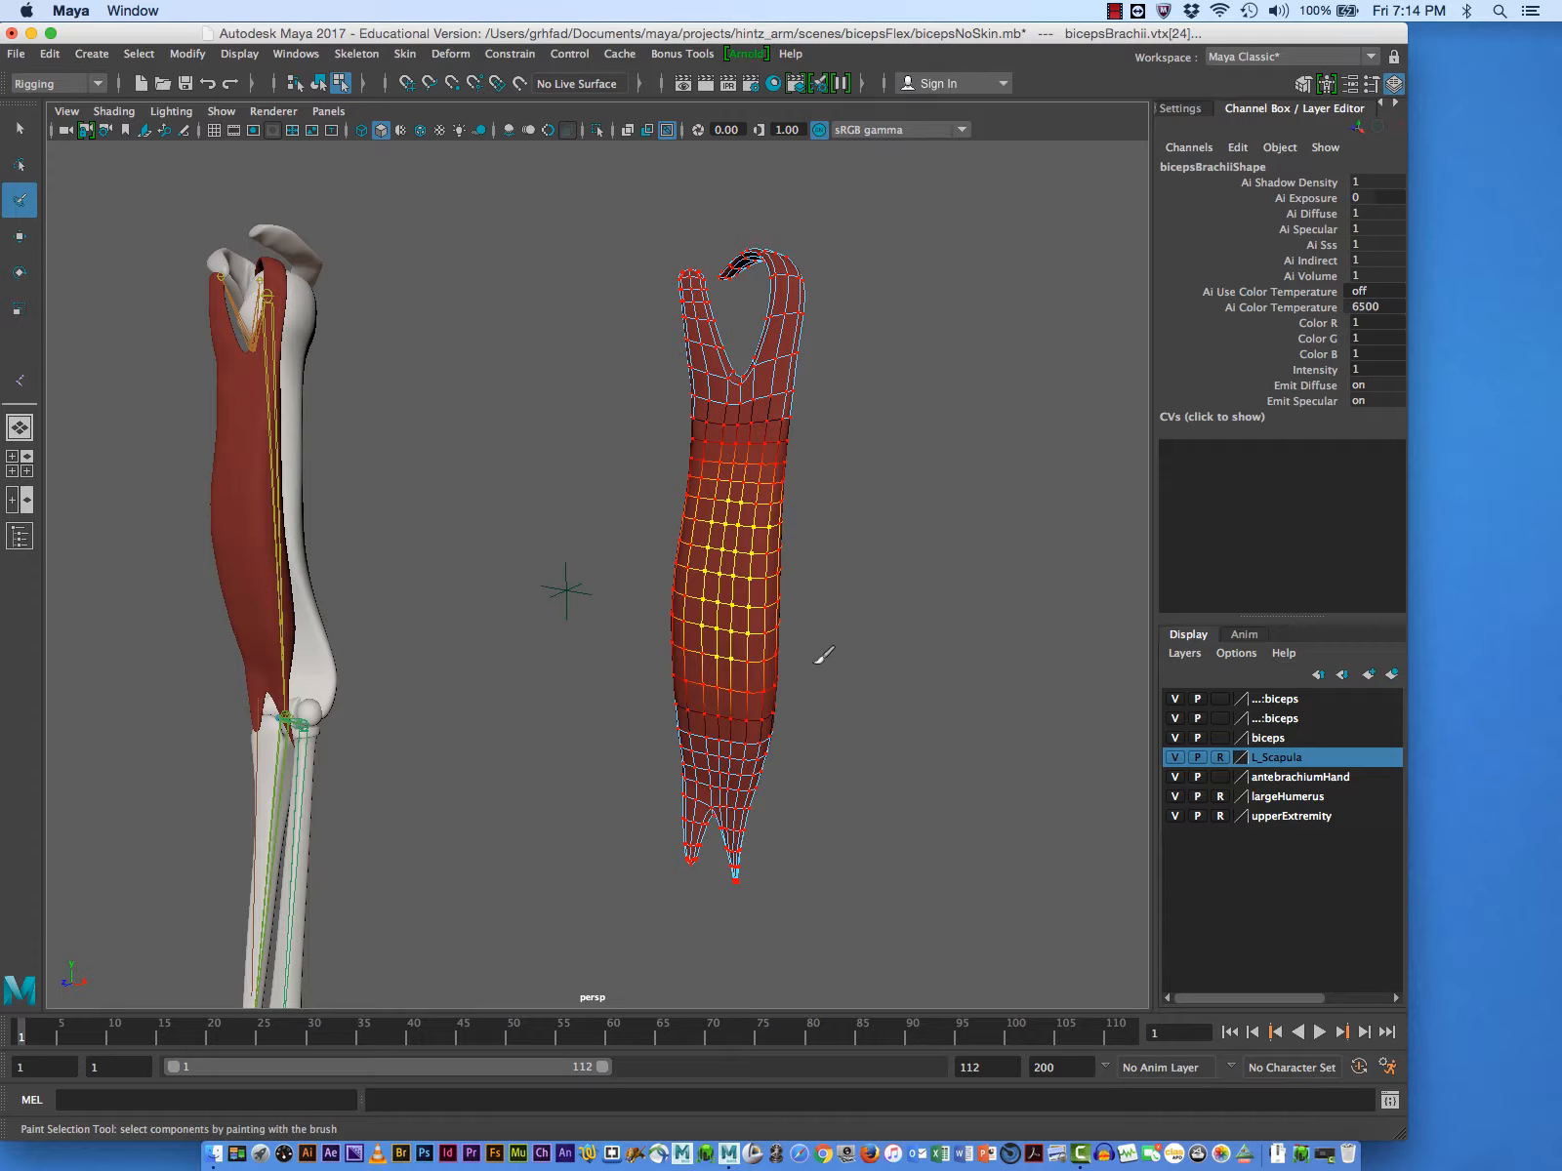
- Pull the selected belly vertices of the duplicated biceps forward along the Z axis, using soft selection and adjusting its falloff radius
key(q)
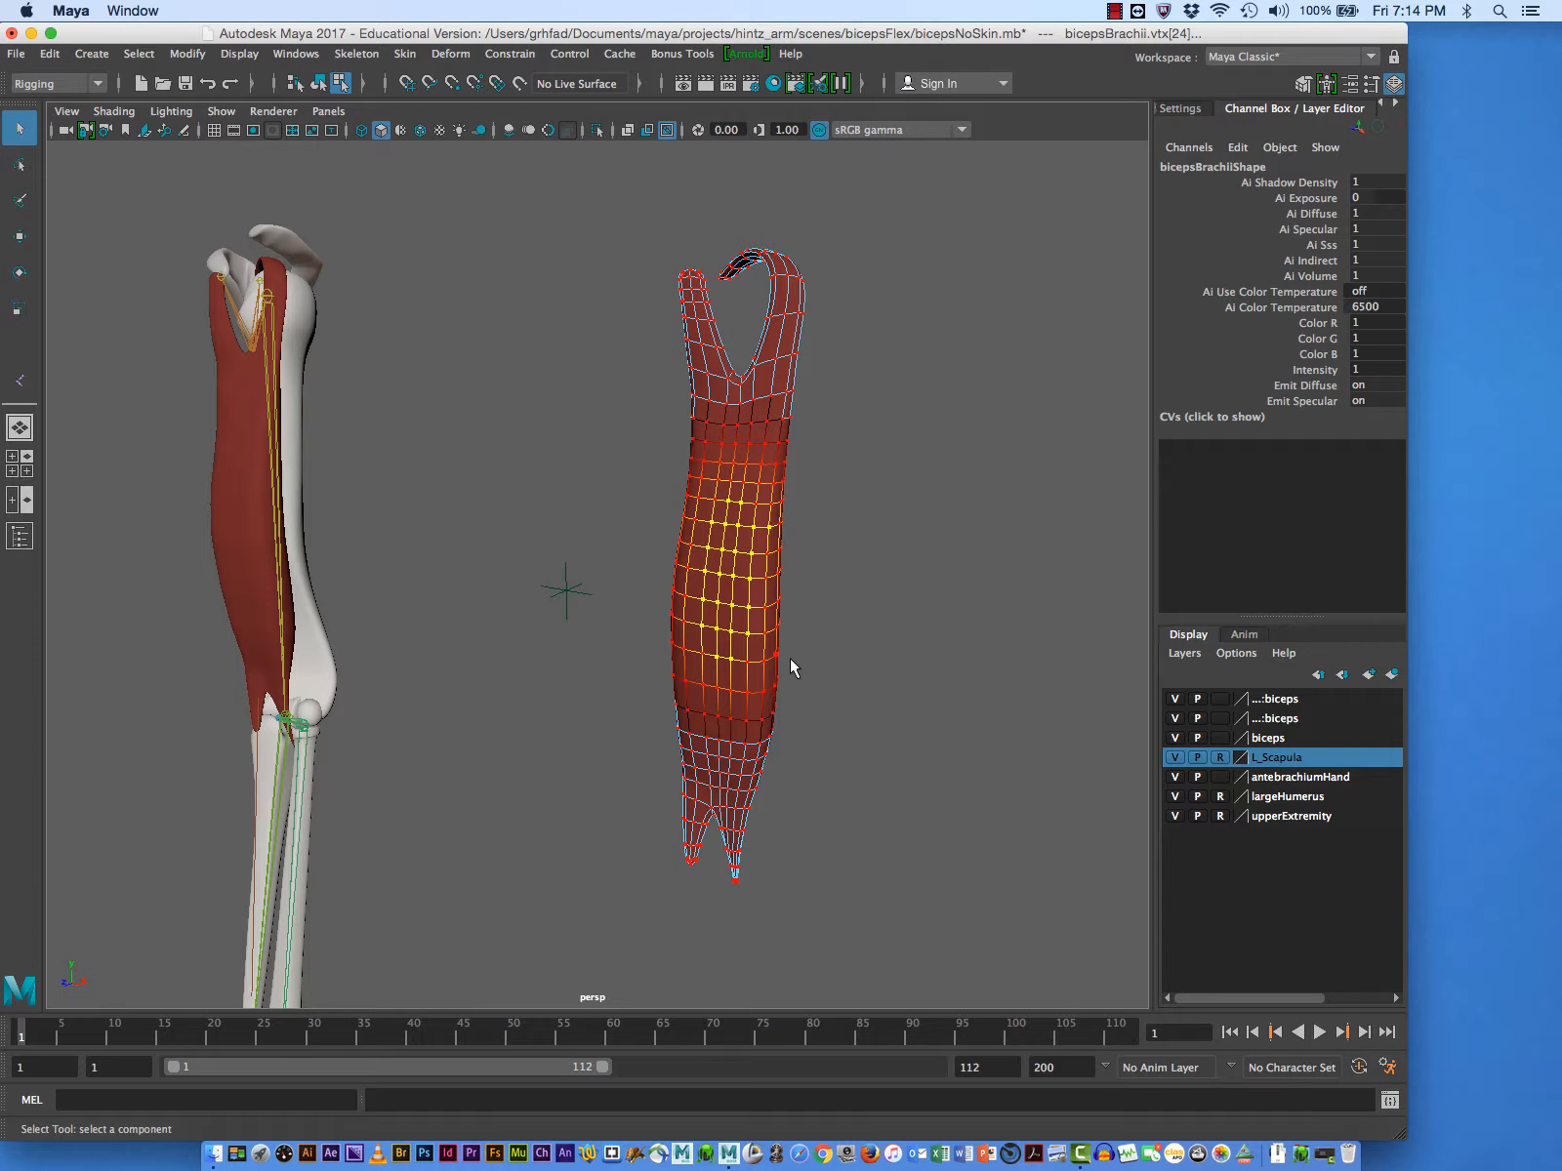
click(21, 236)
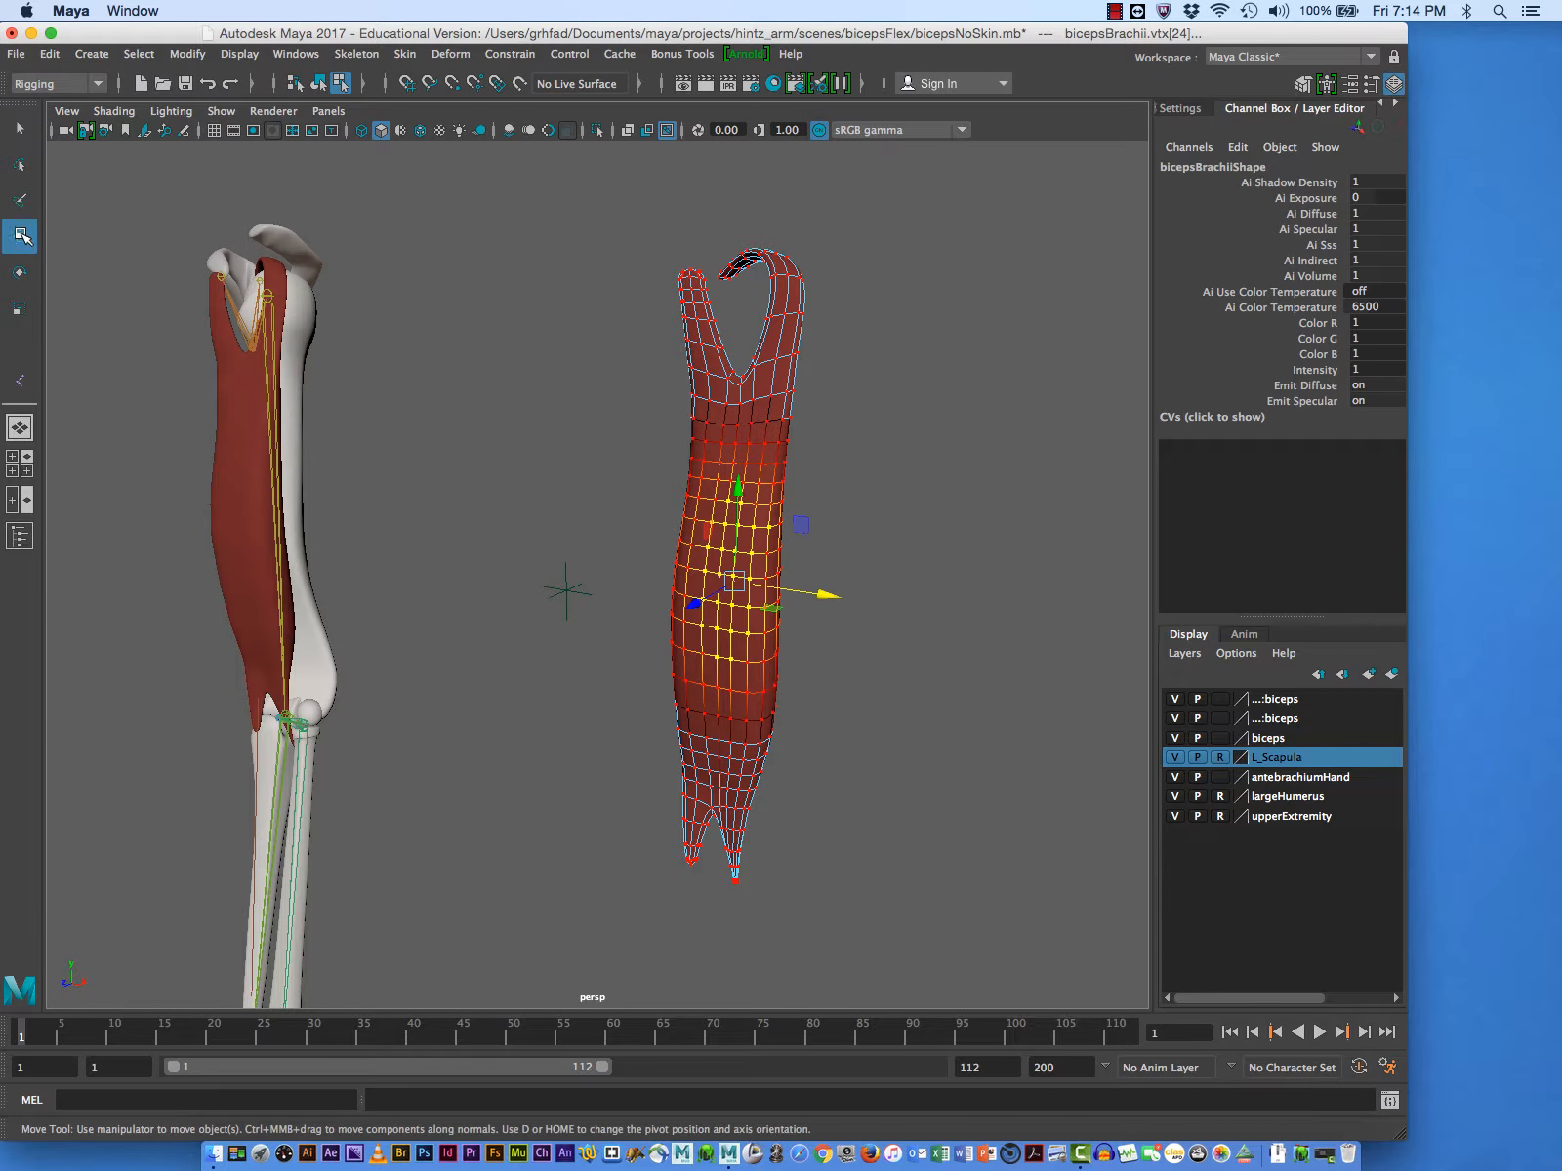
key(b)
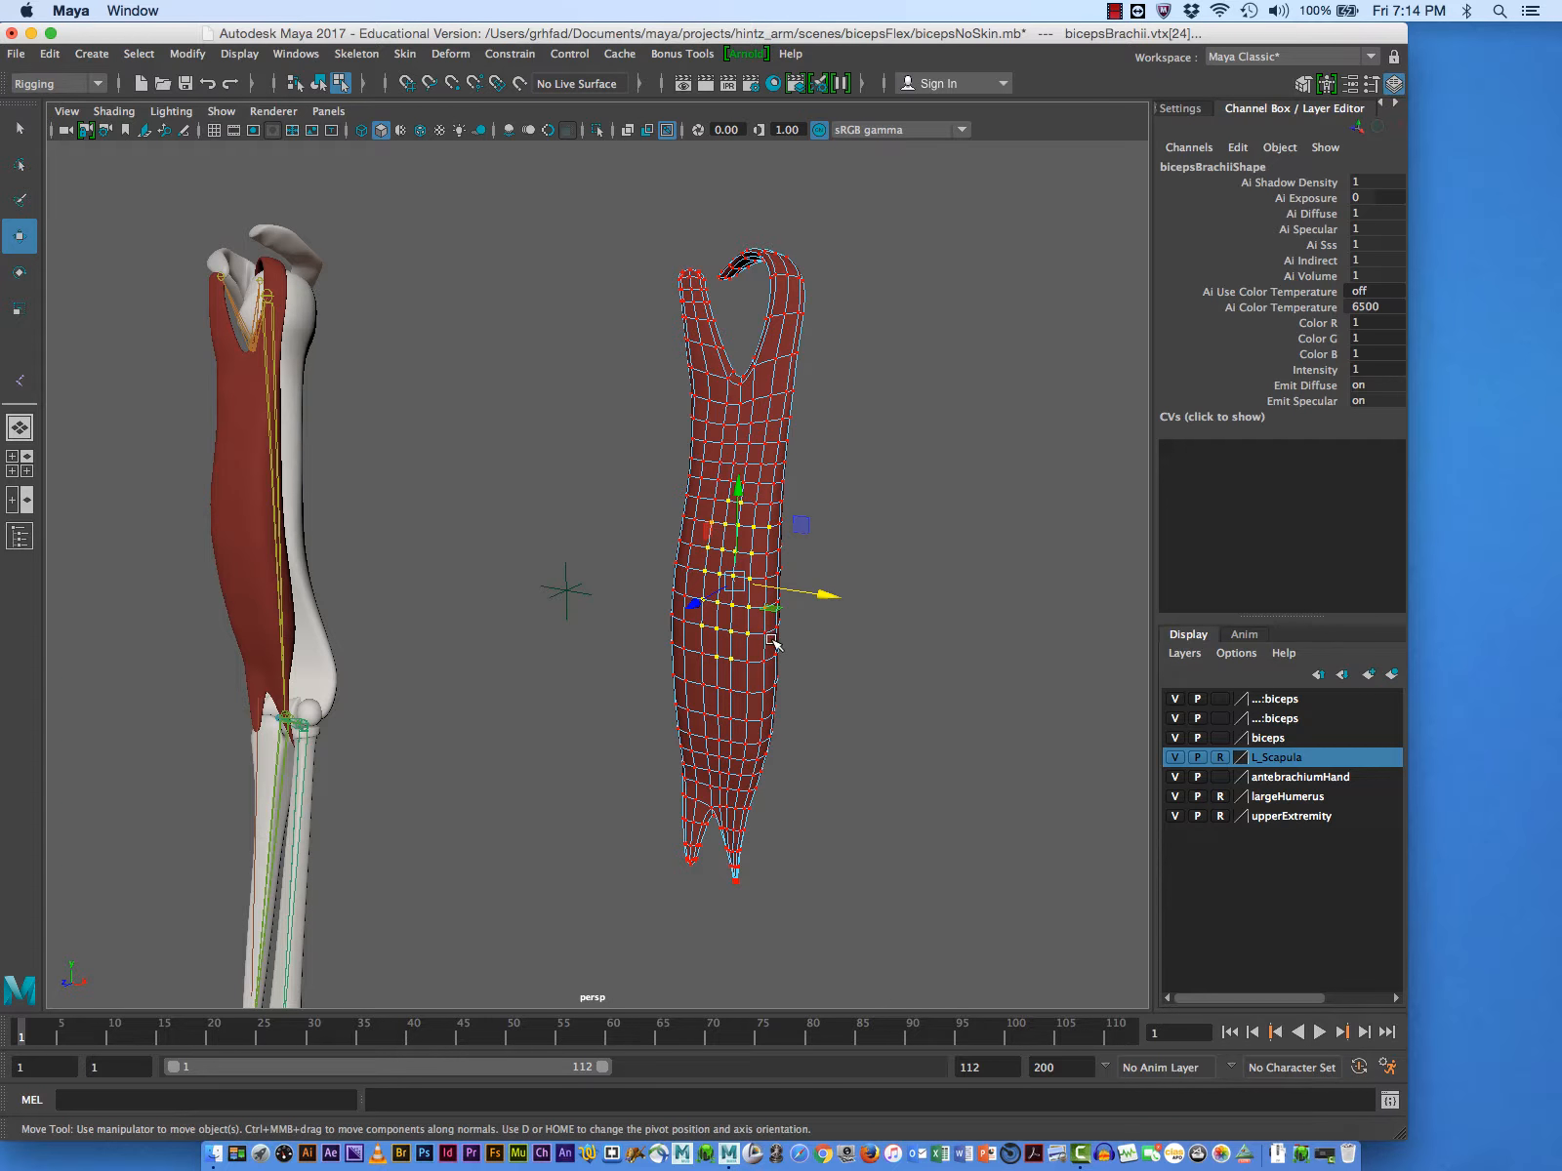
key(b)
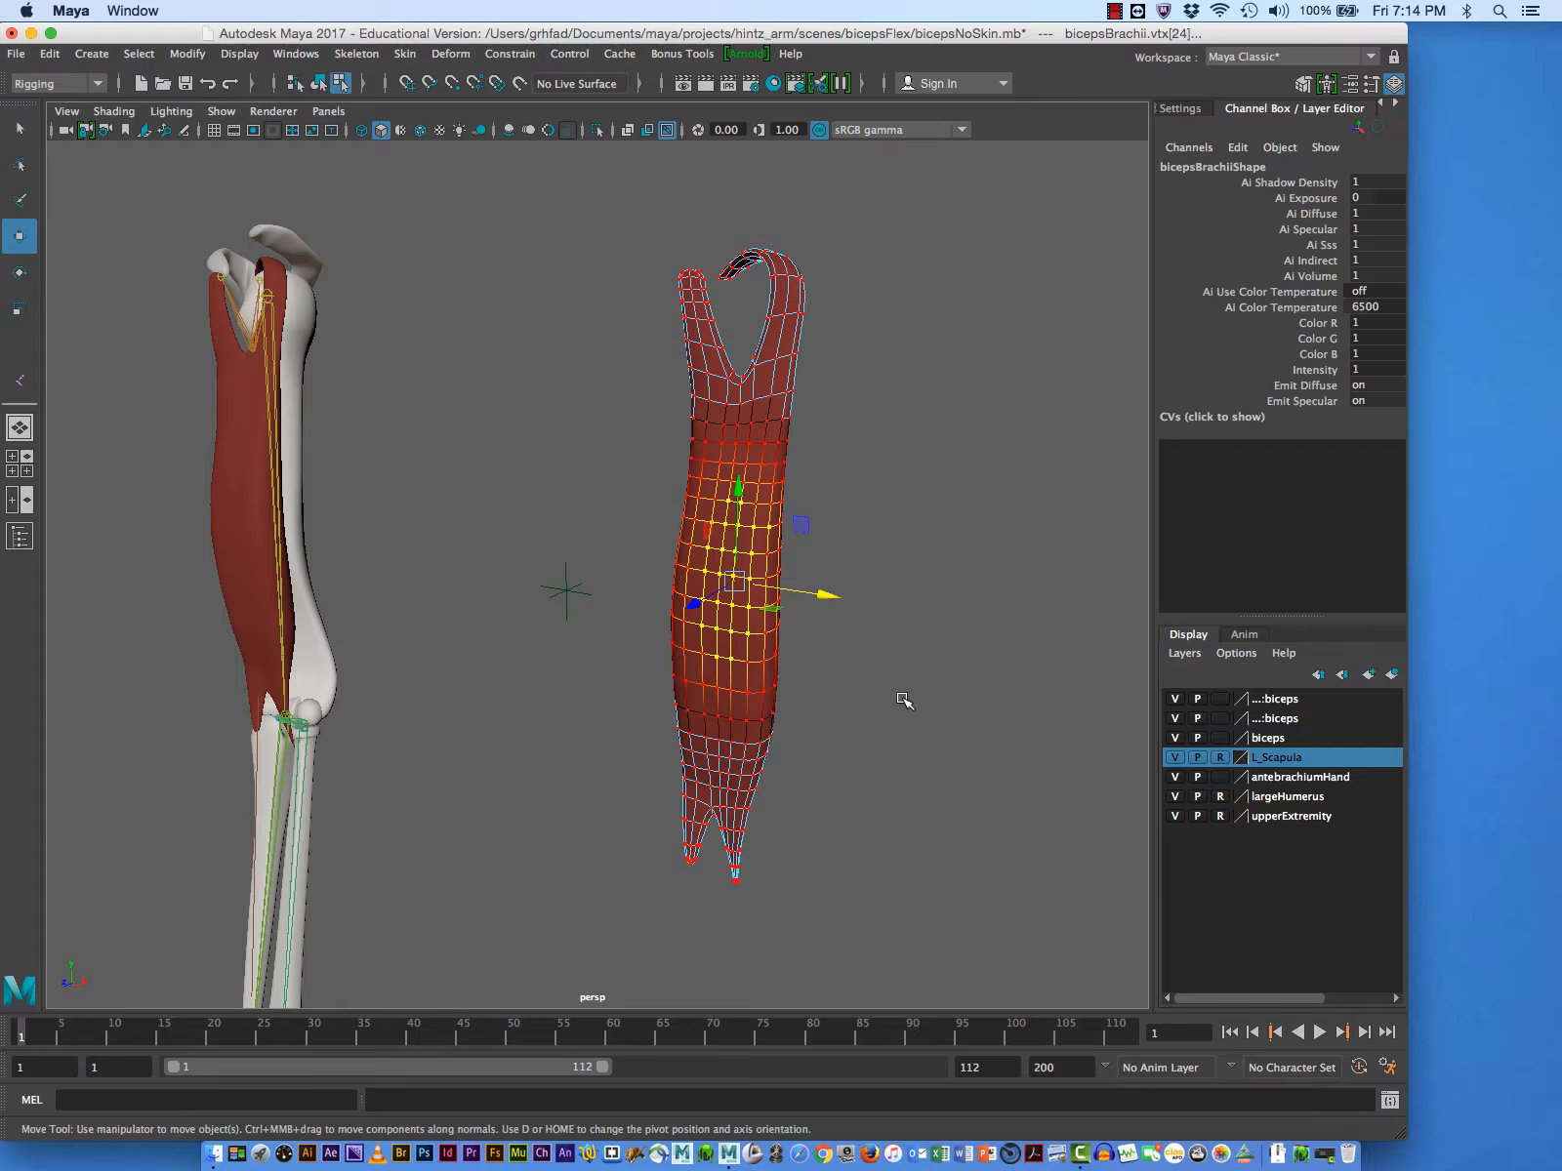
drag(913, 700, 876, 720)
drag(695, 610, 856, 670)
drag(689, 609, 688, 613)
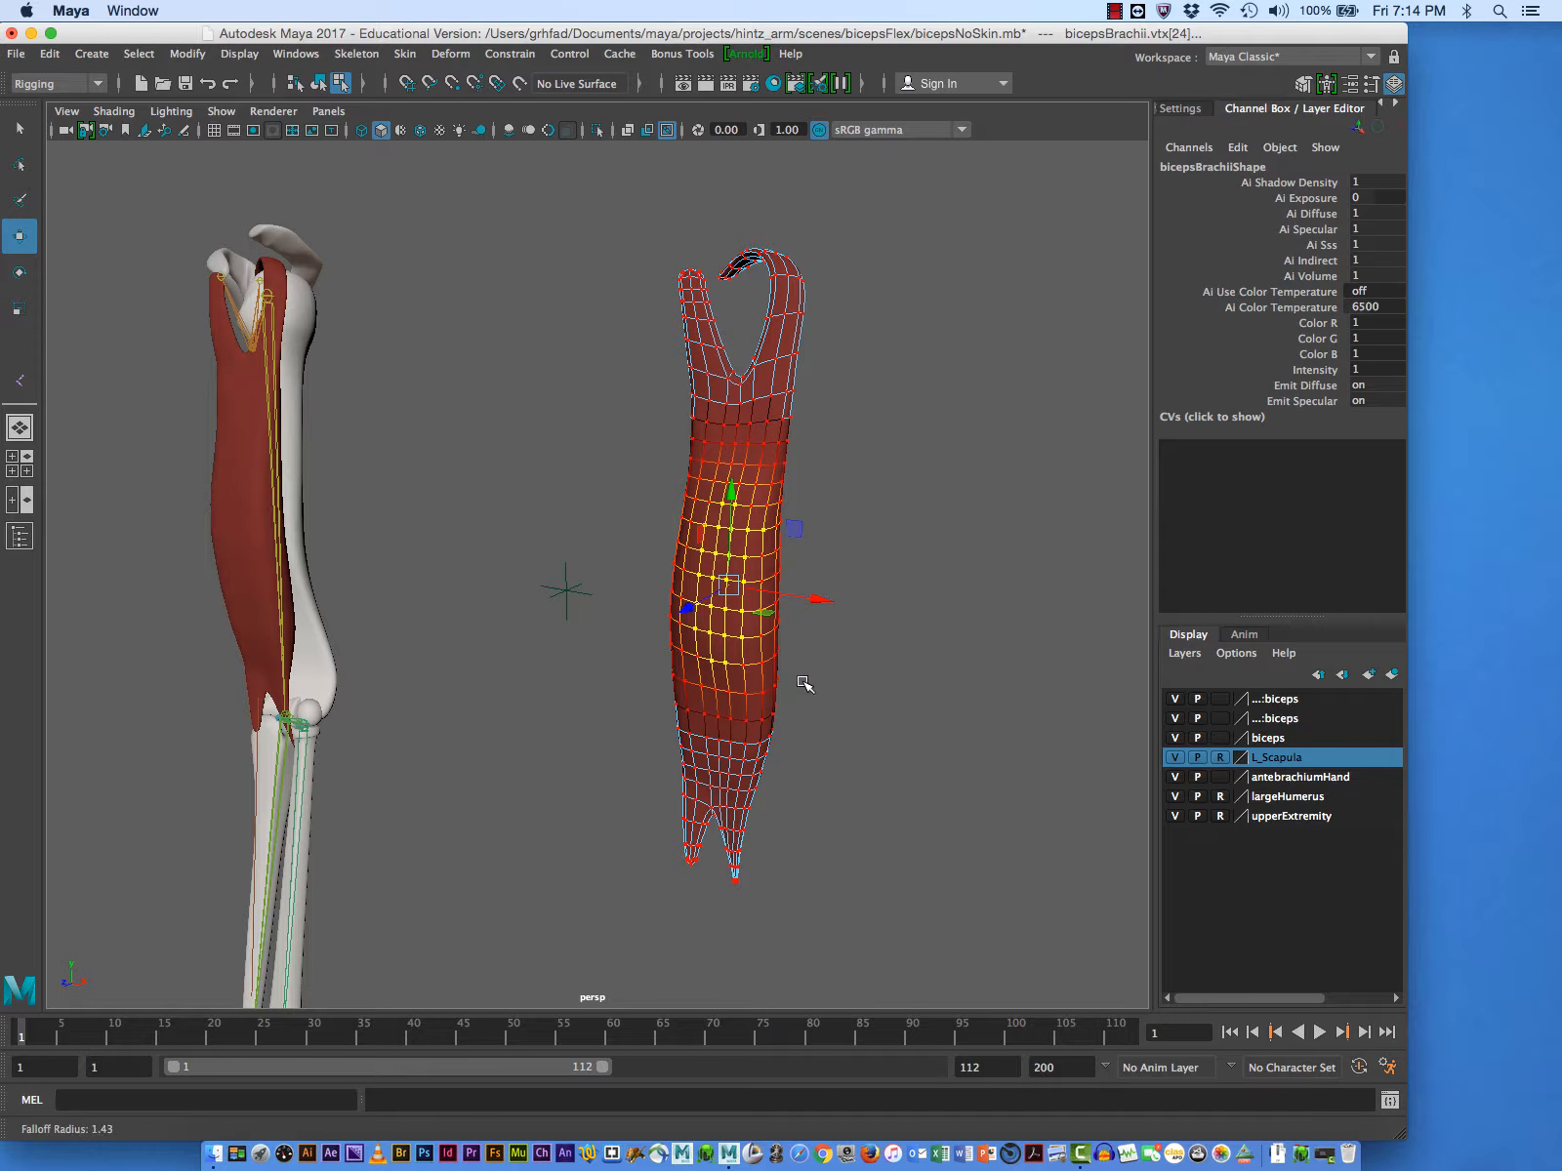
drag(805, 683, 835, 674)
drag(686, 610, 685, 617)
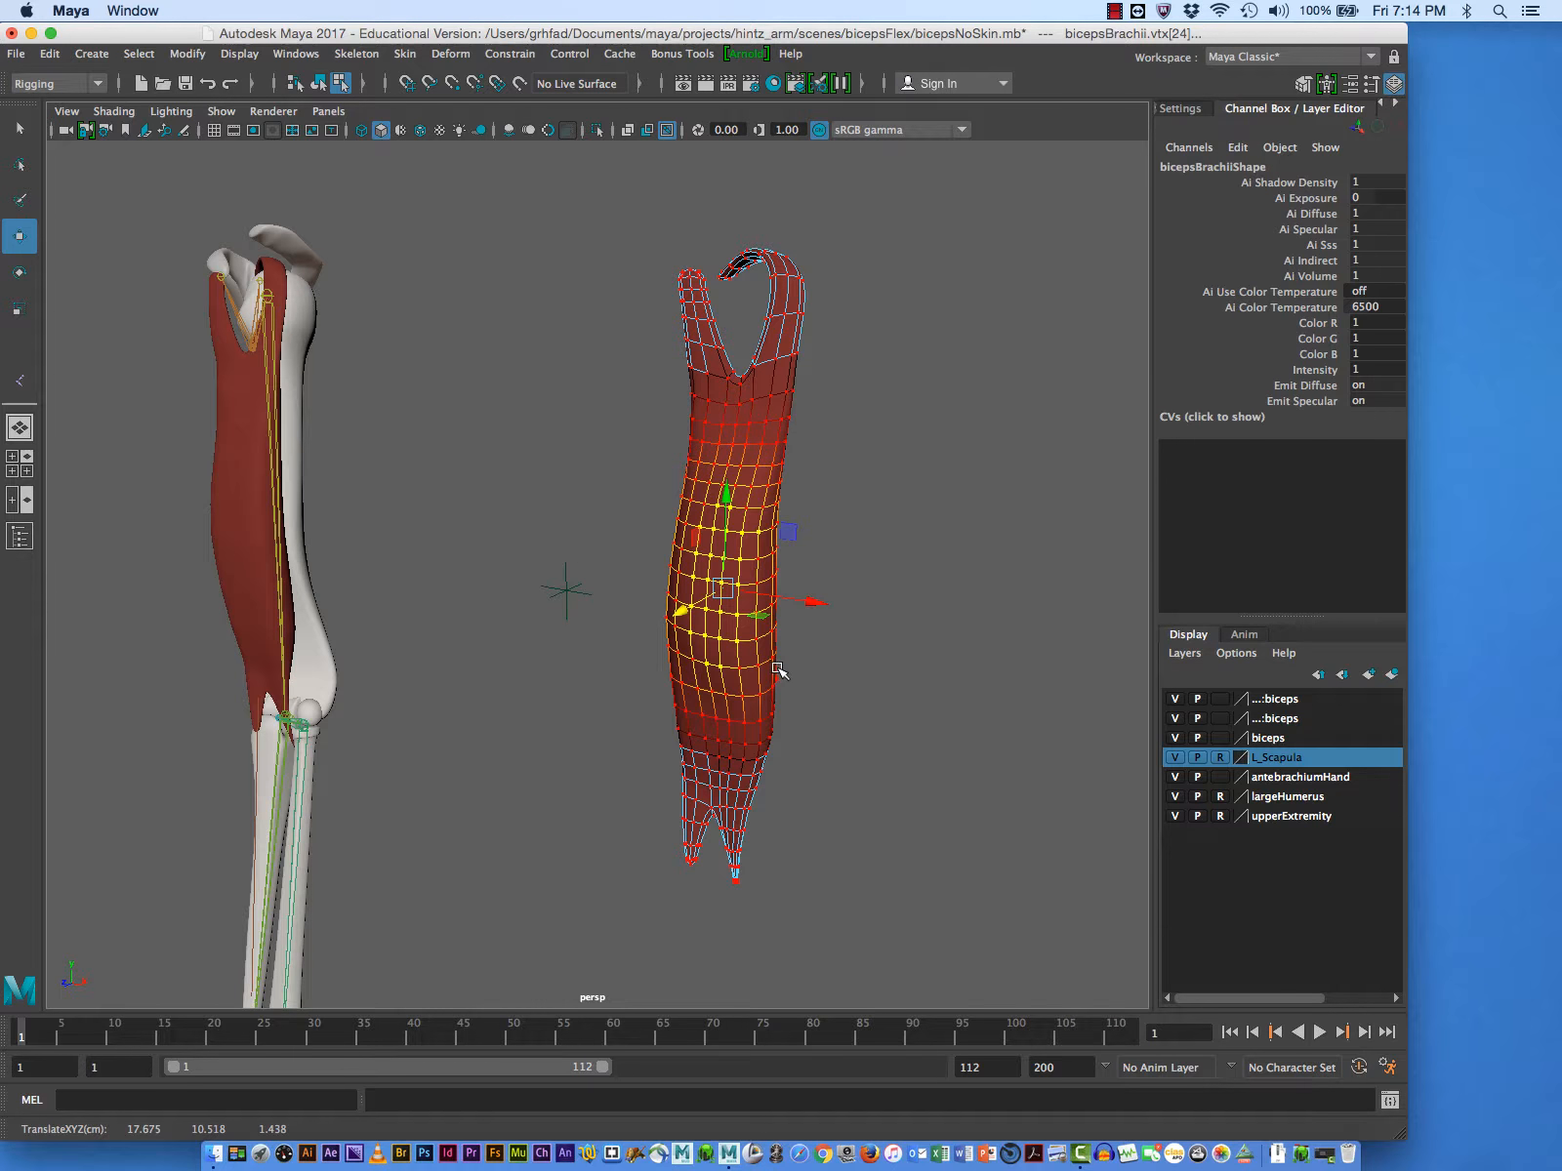
- Scale the soft-selected belly wider along X, and compress it along Y toward a pivot raised above the selected vertices
key(r)
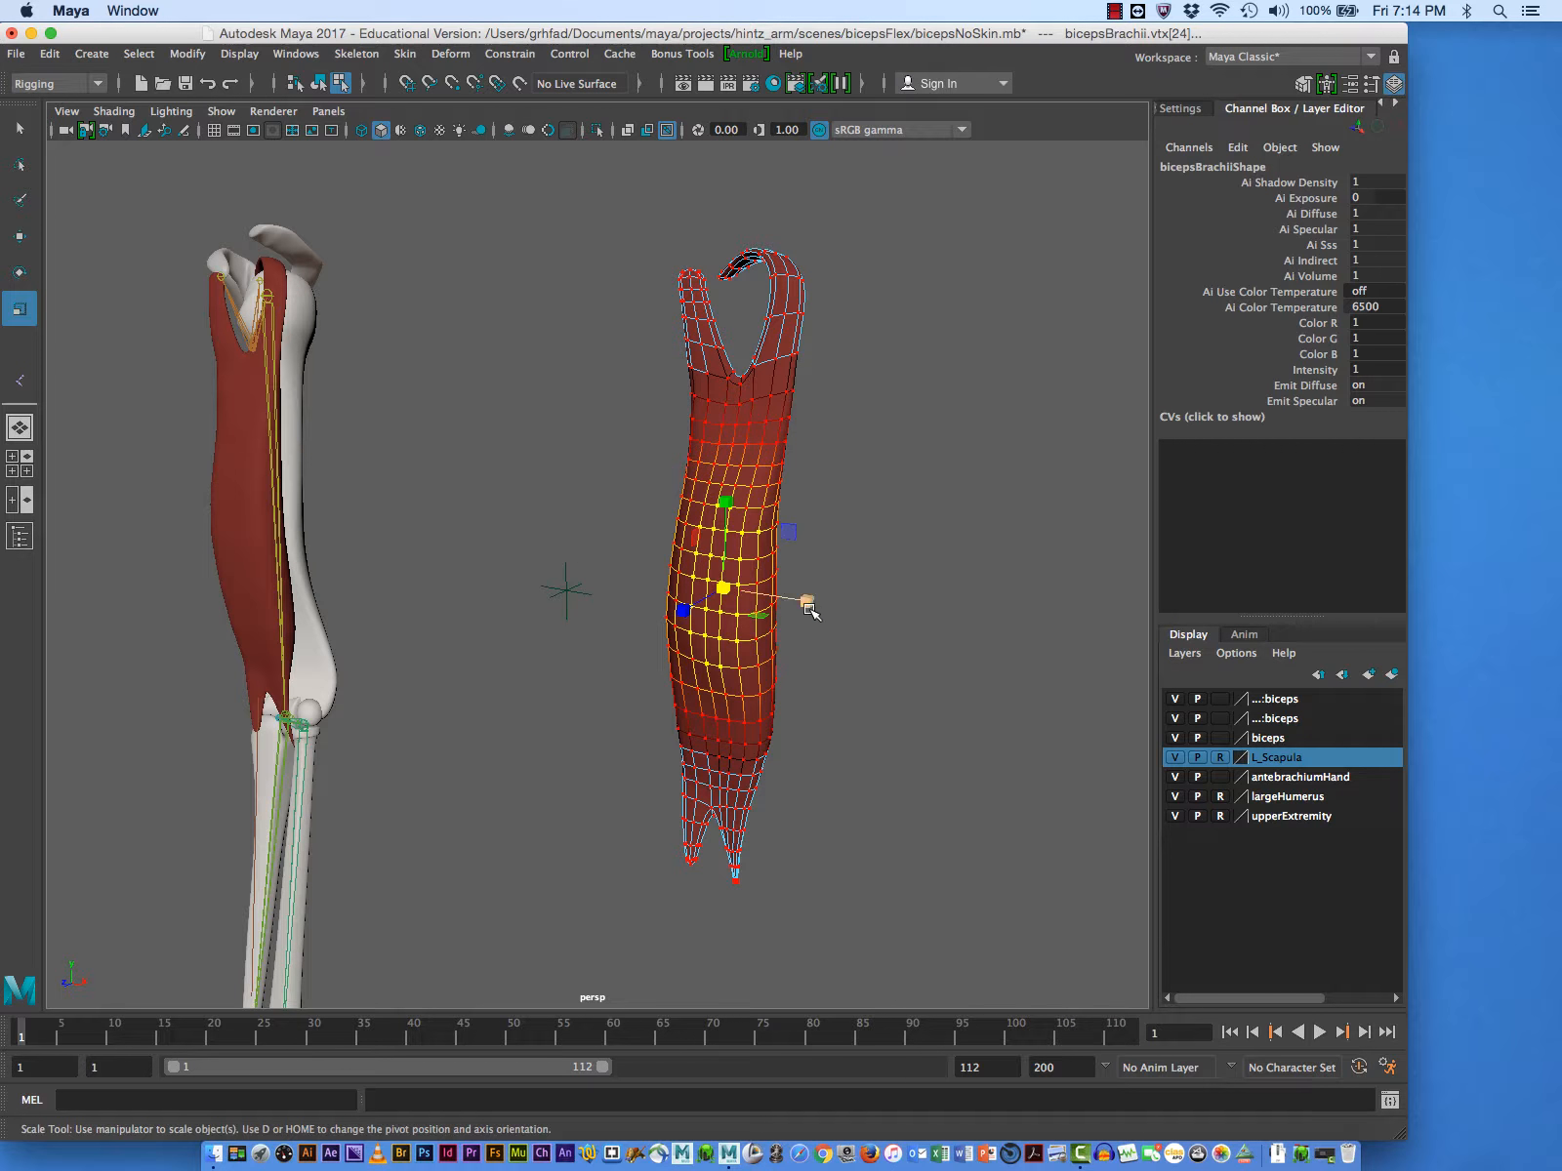
drag(809, 601, 839, 607)
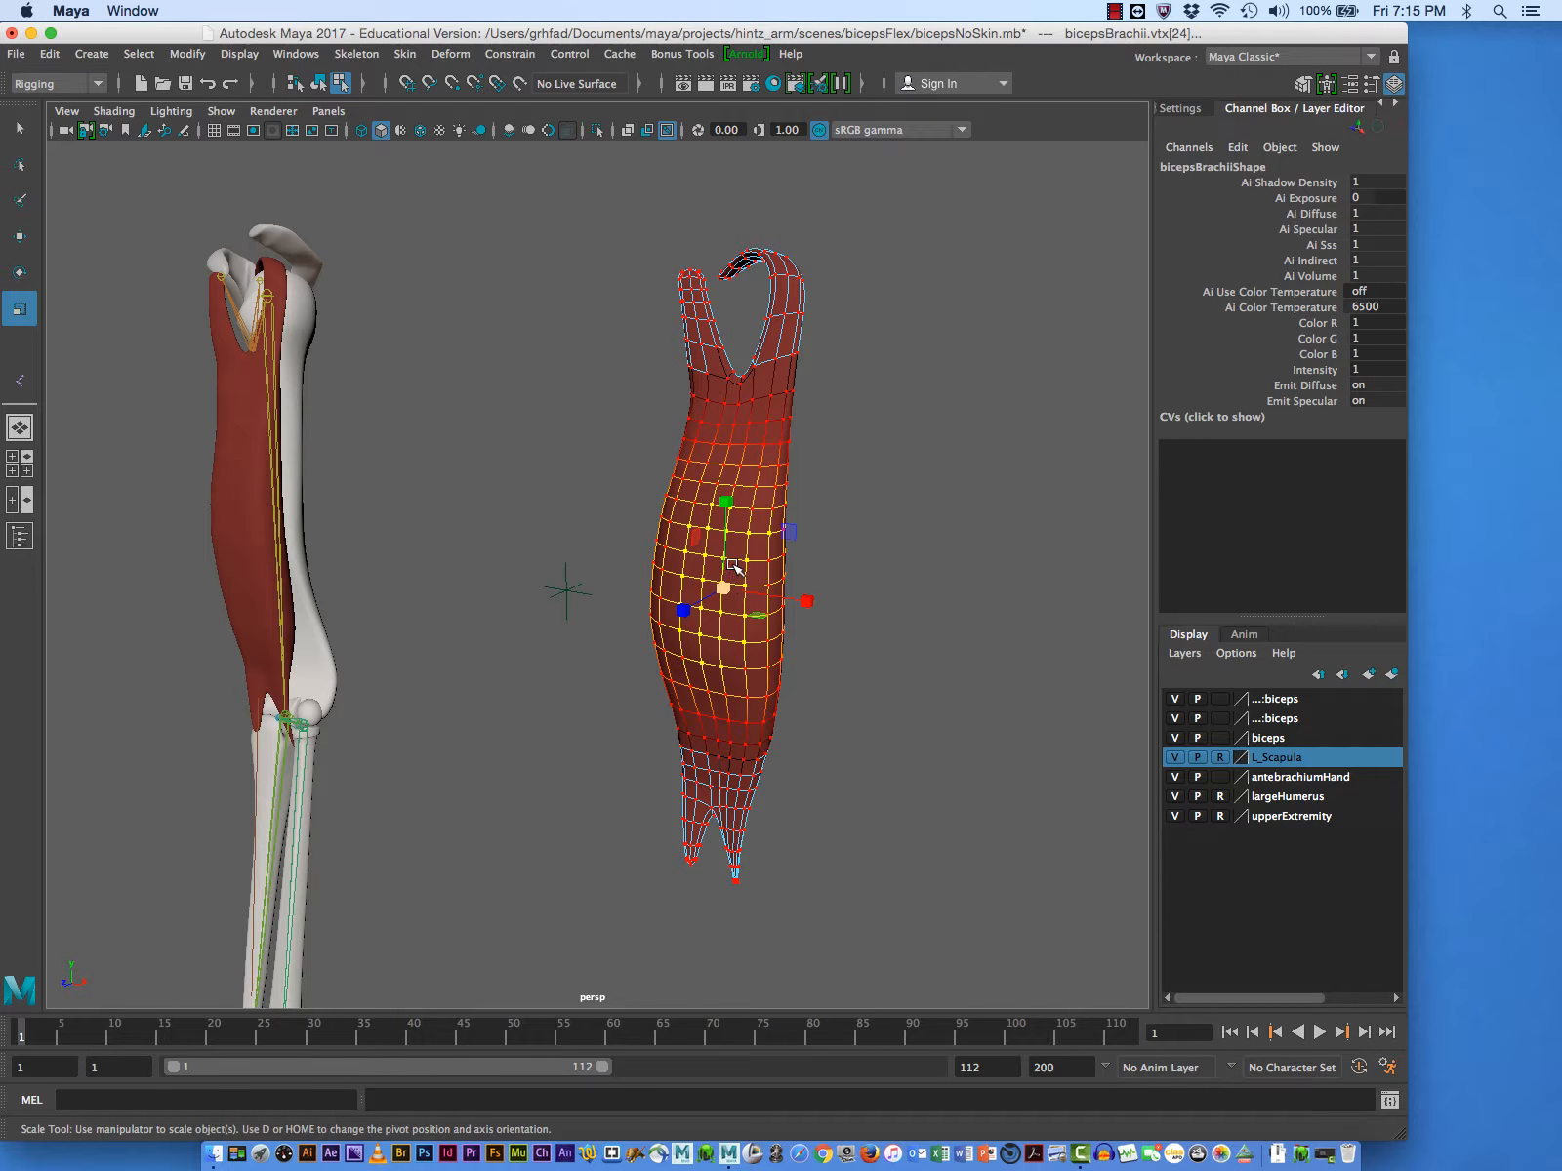
key(d)
drag(730, 500, 734, 391)
key(d)
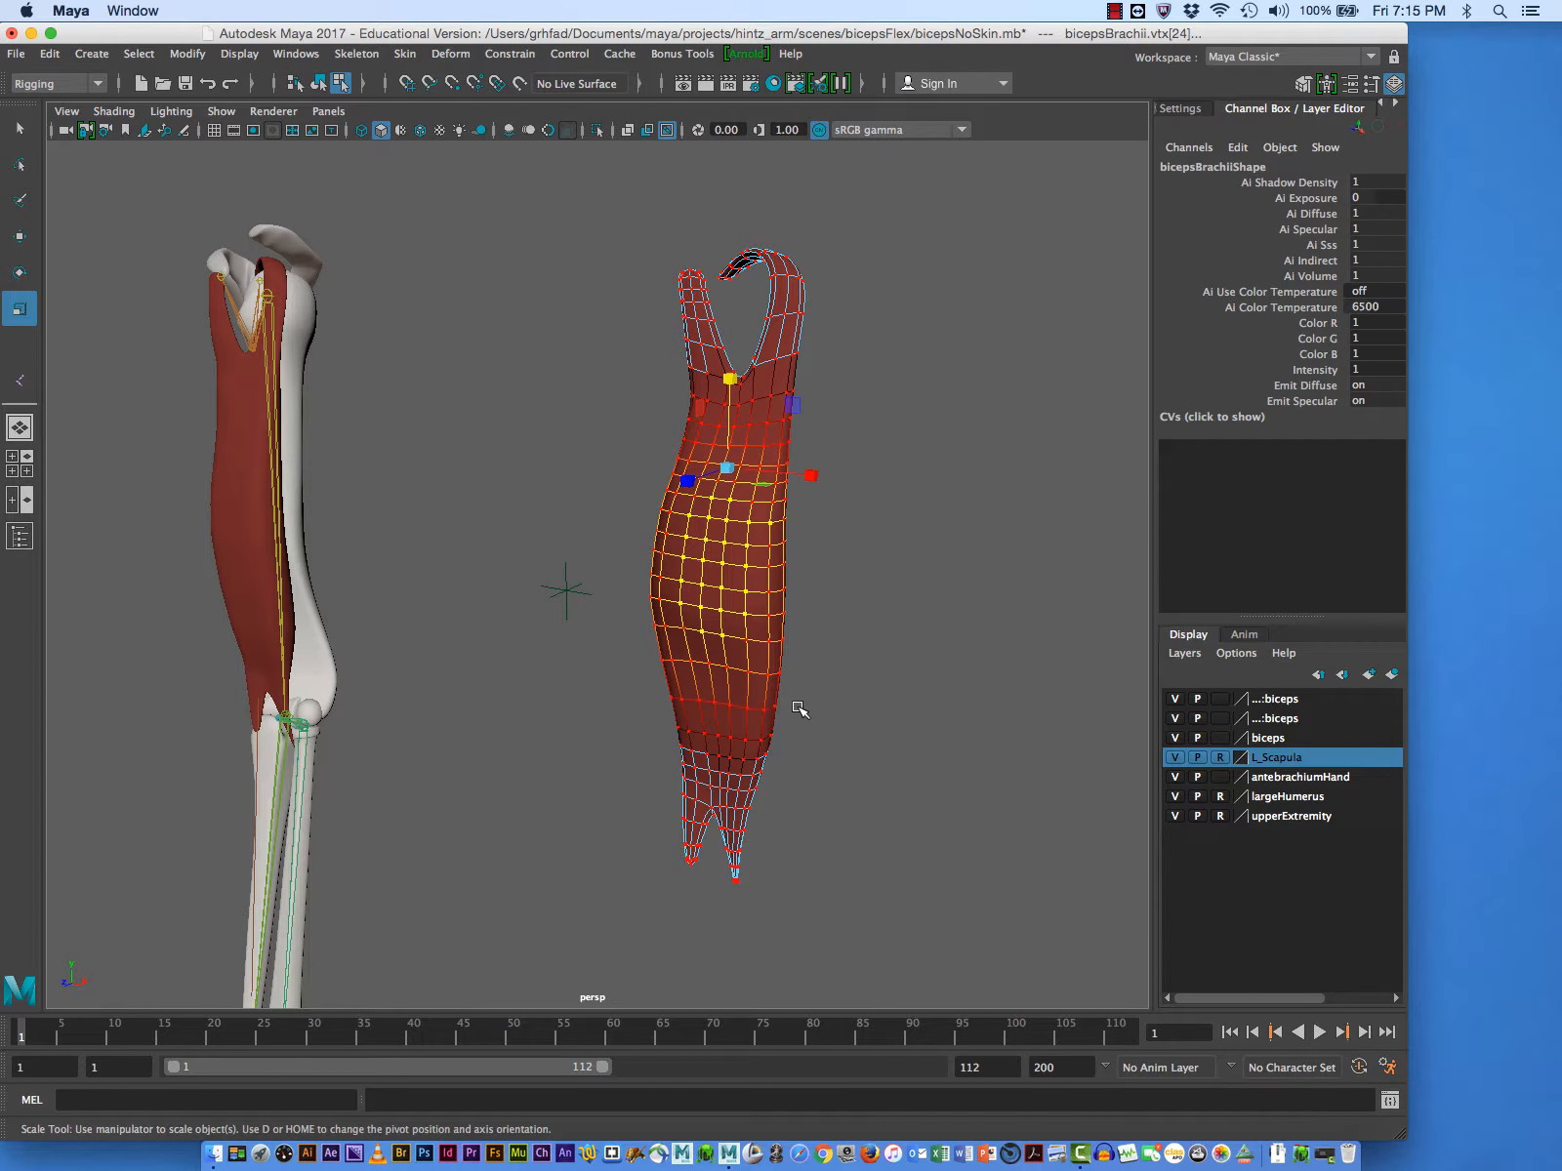
- Turn soft selection off, clear the selection, and paint-select a smaller patch of vertices on the upper middle of the belly
mouse_move(794, 711)
alt+mouse_down()
mouse_move(972, 701)
mouse_move(713, 723)
mouse_move(788, 728)
mouse_move(719, 712)
mouse_move(690, 743)
mouse_move(635, 732)
mouse_move(794, 716)
alt+mouse_up()
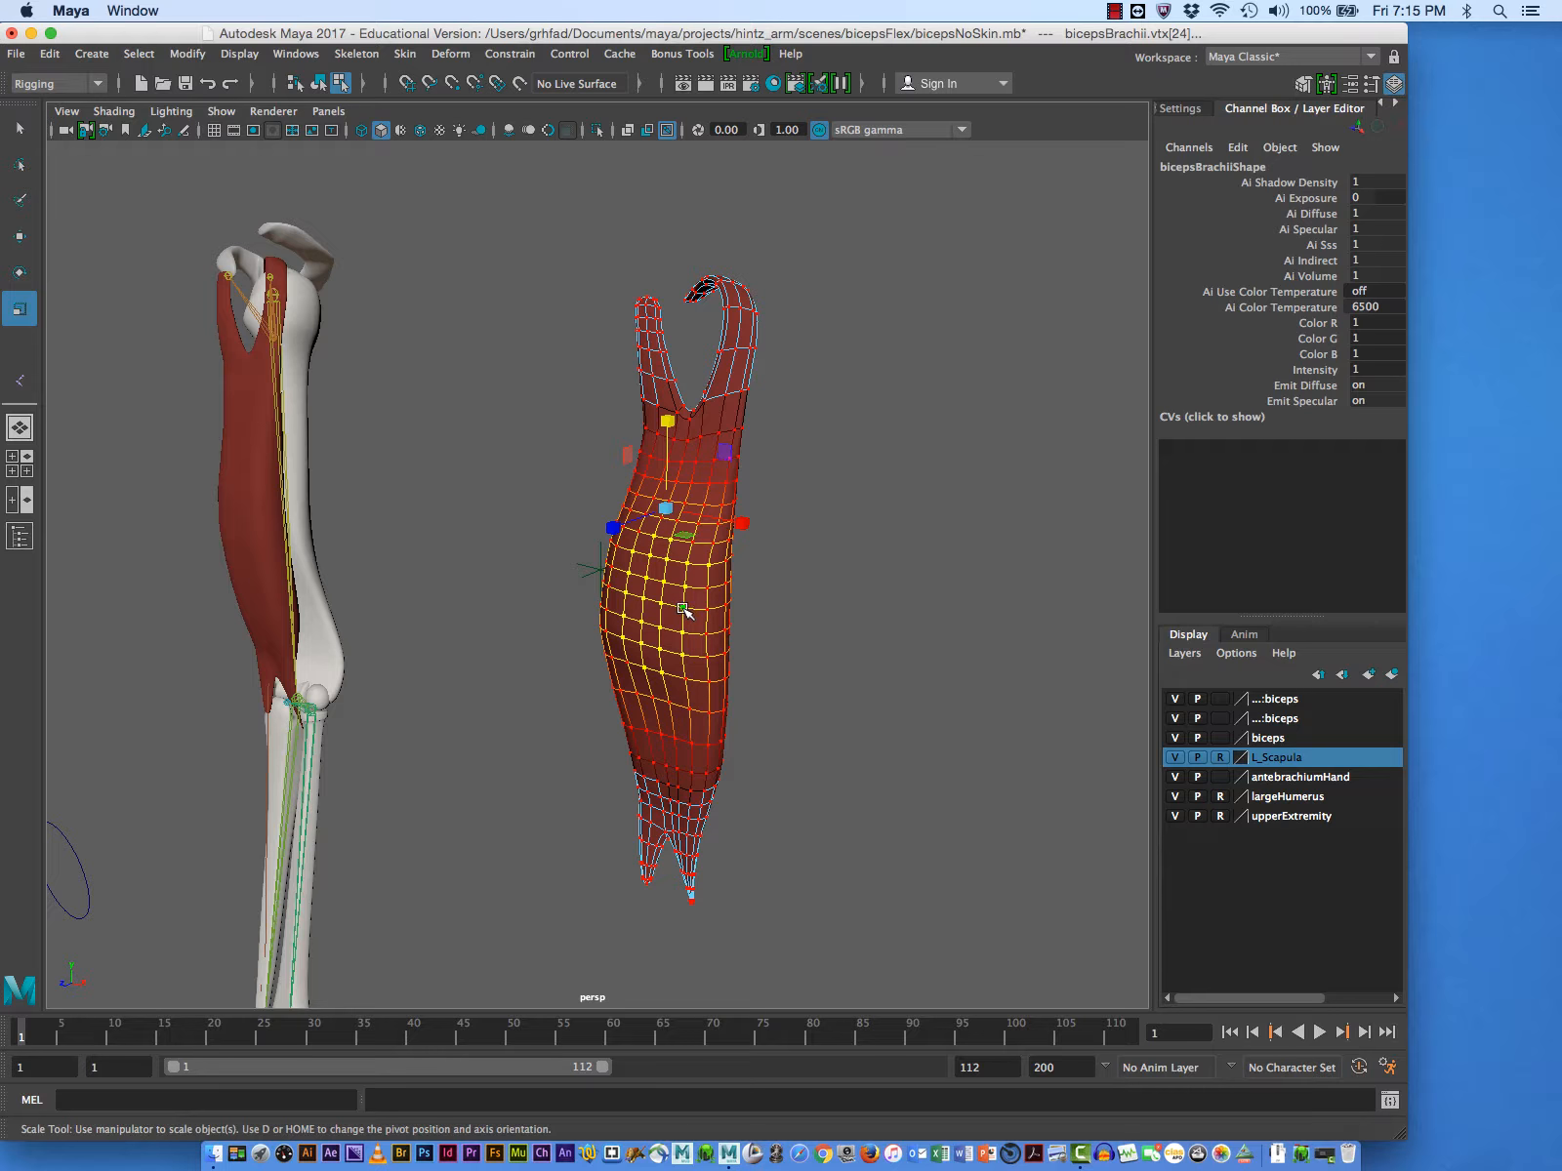
key(b)
drag(774, 736, 658, 720)
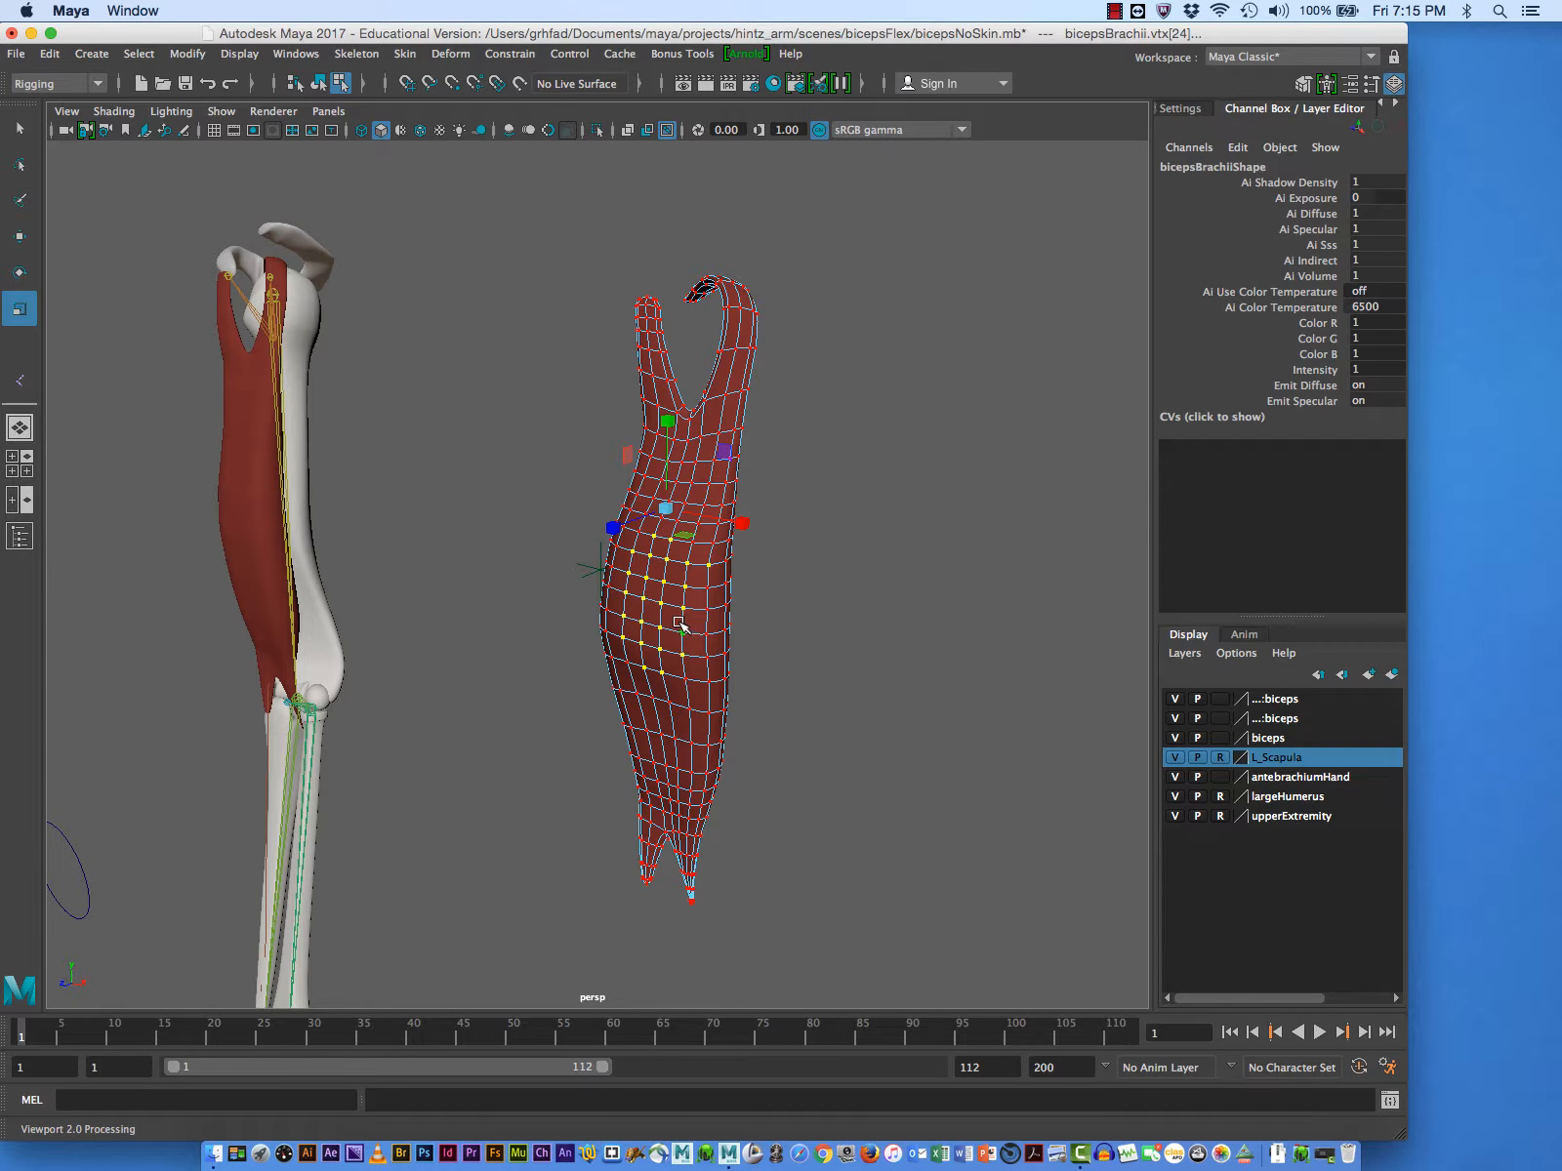
click(795, 542)
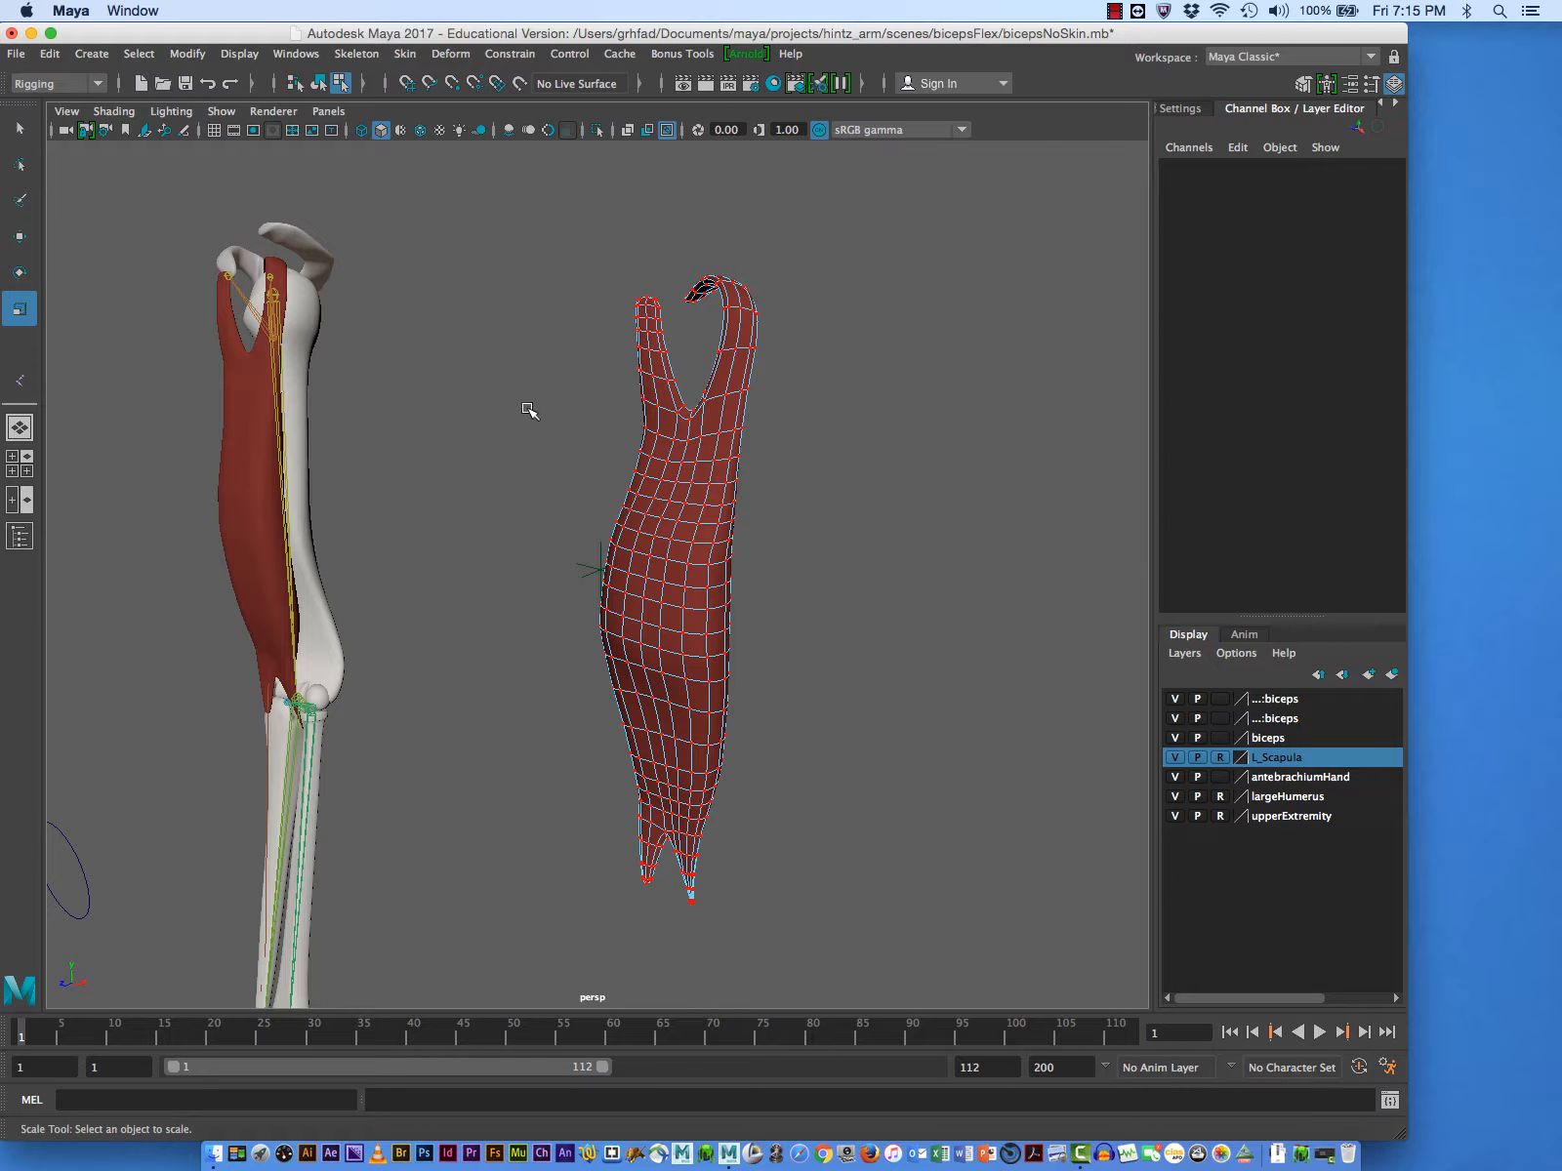
click(20, 199)
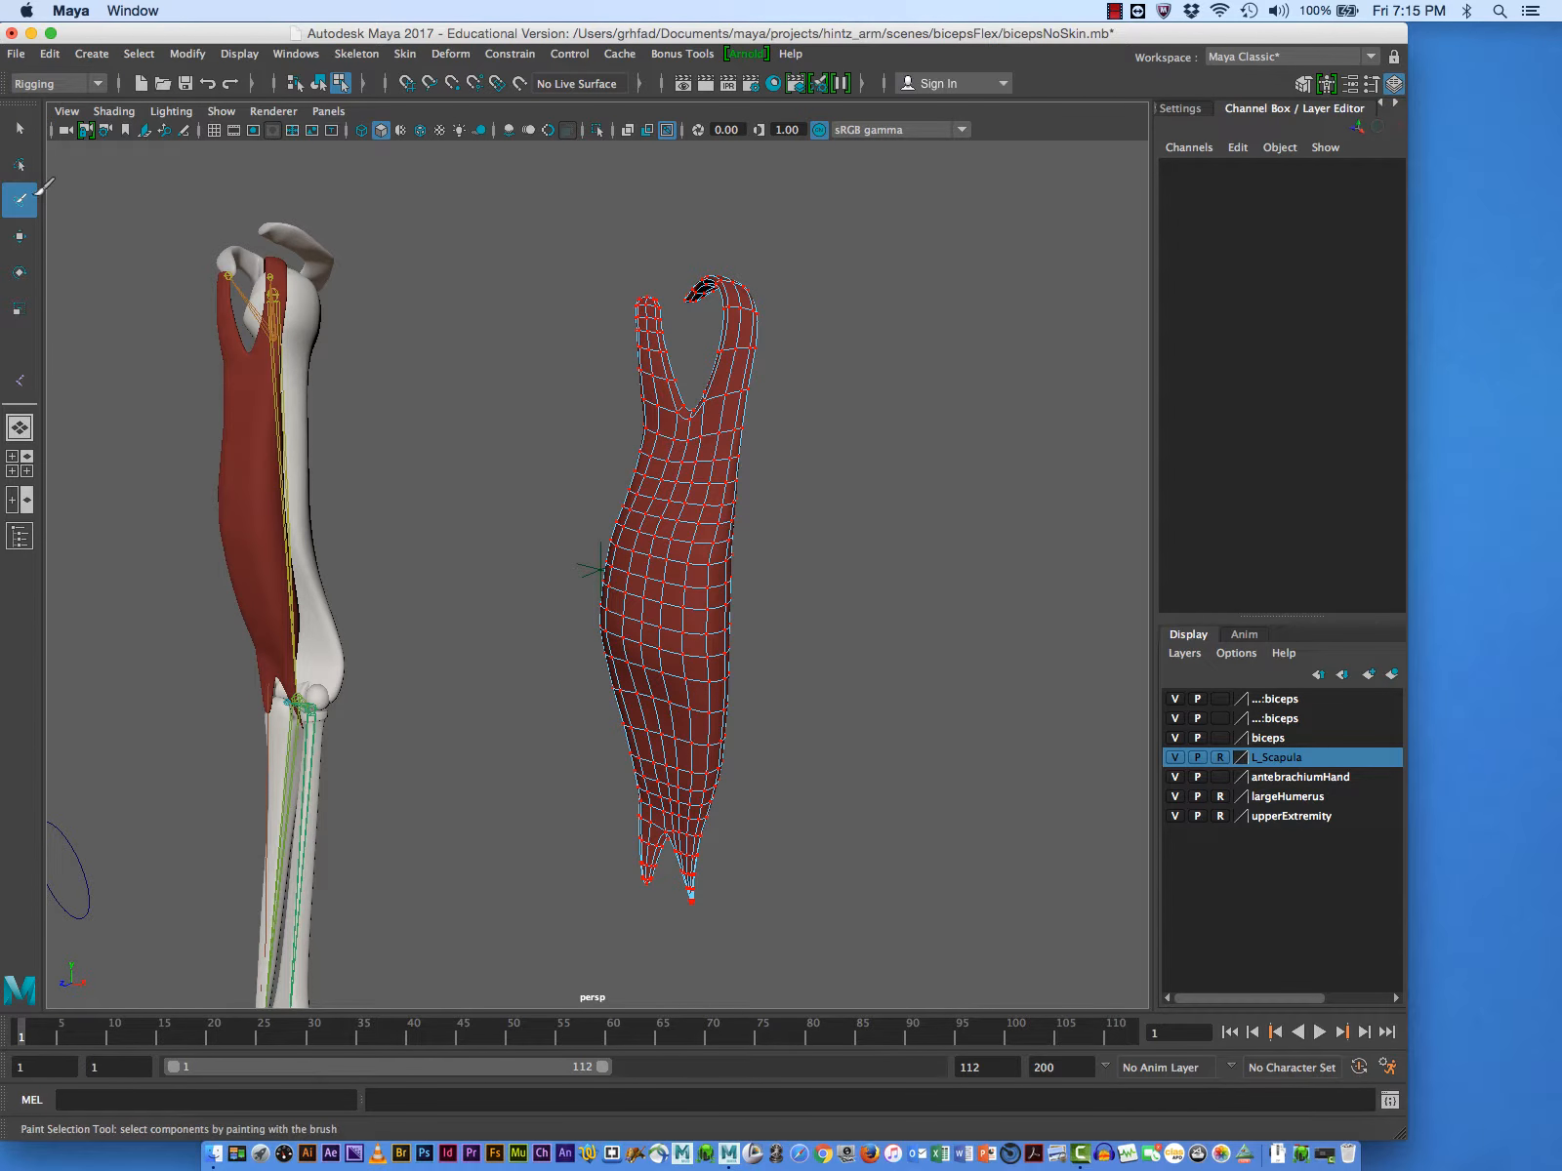
click(675, 547)
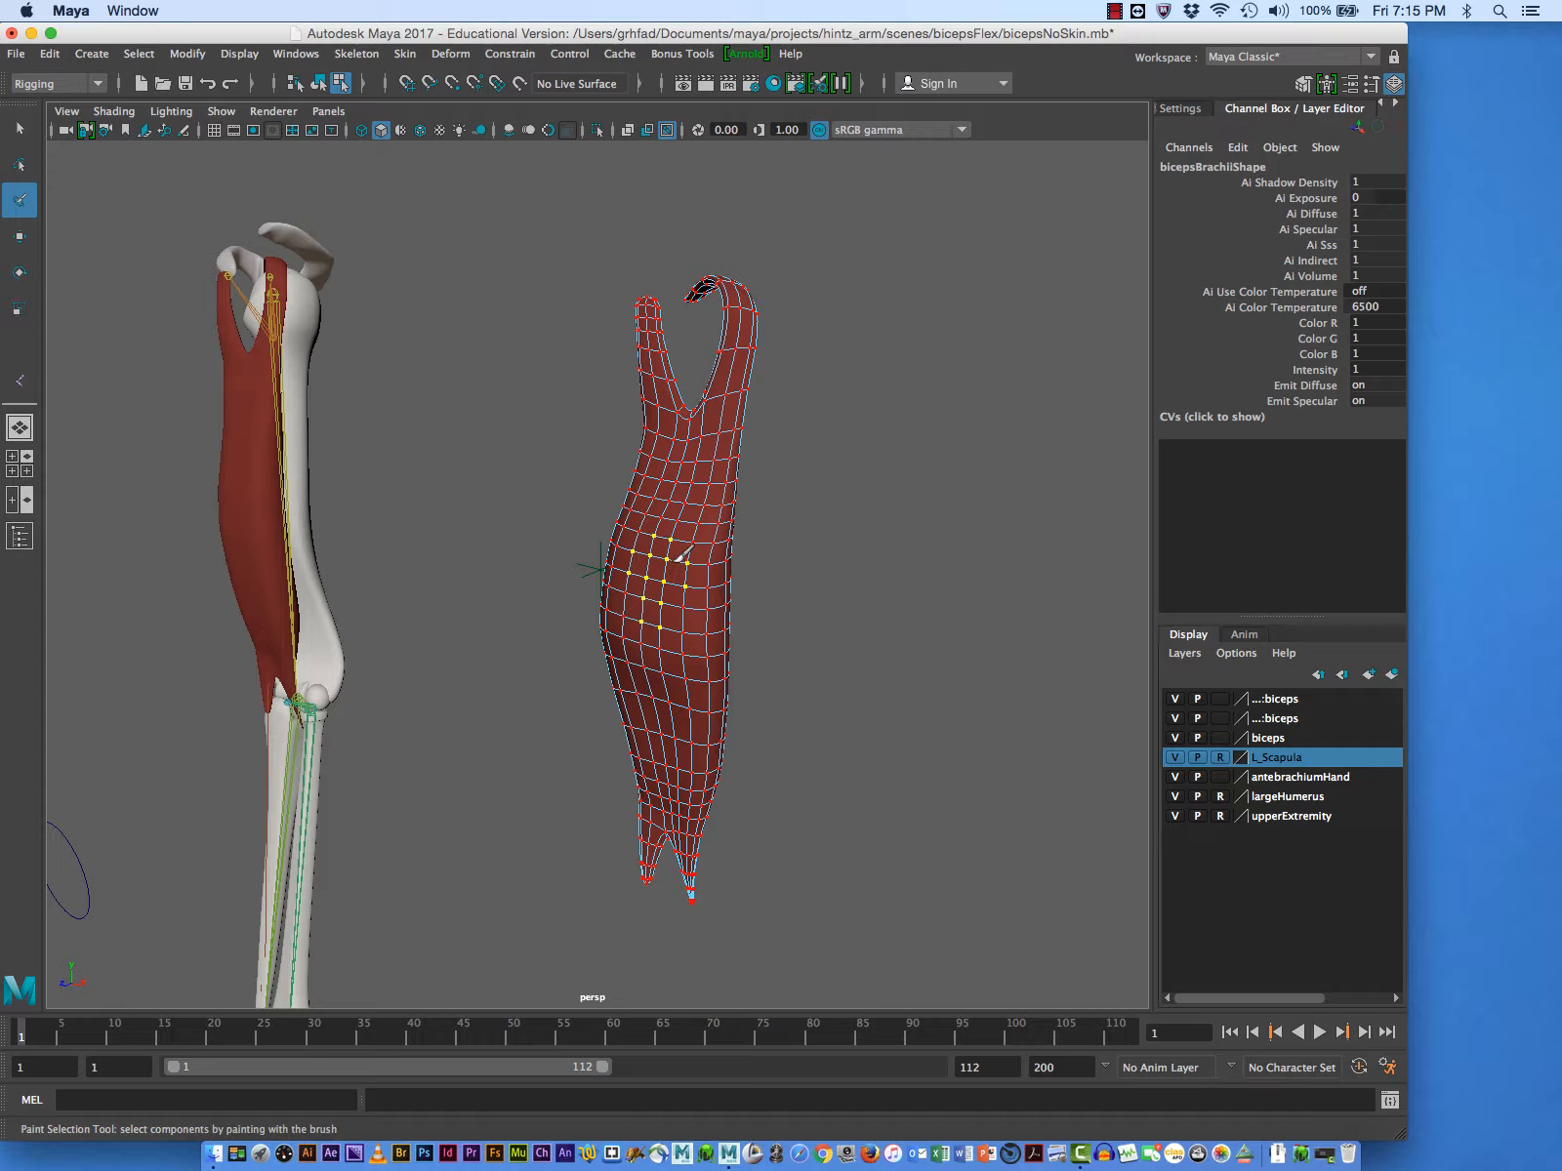
drag(661, 540, 659, 548)
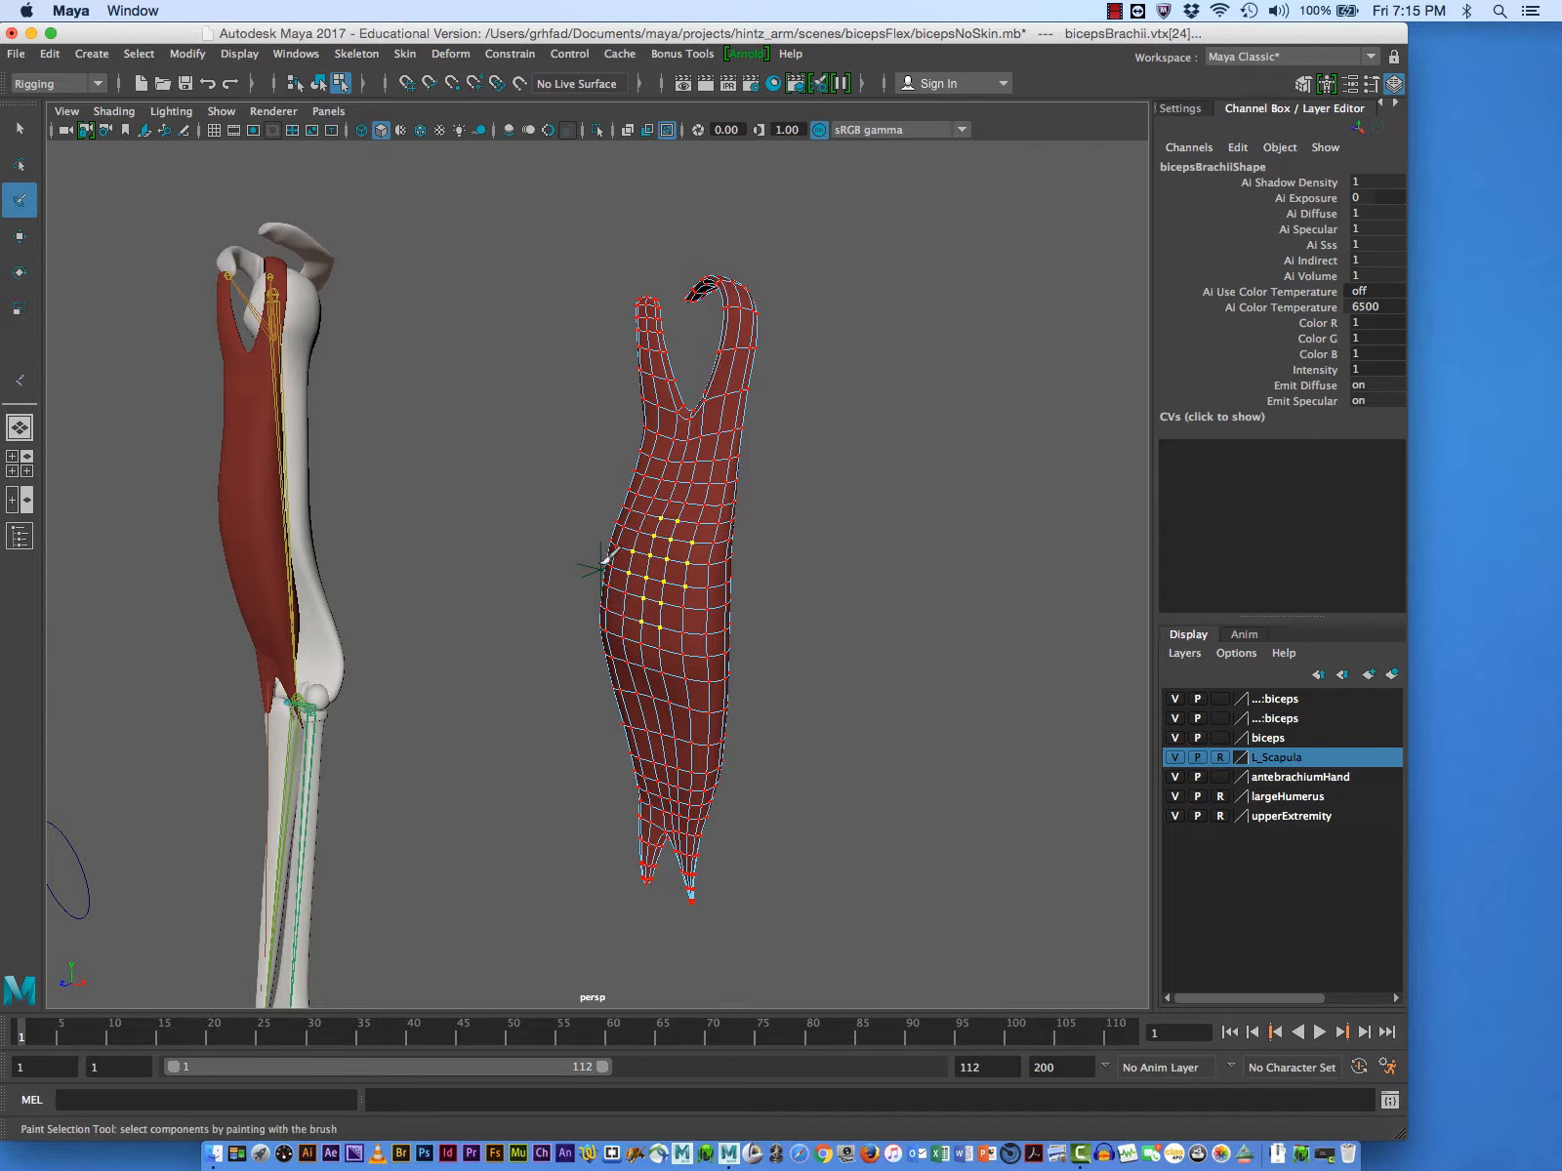
- With soft selection on and its falloff adjusted, shift the upper belly patch slightly along Z and raise it slightly along Y
key(w)
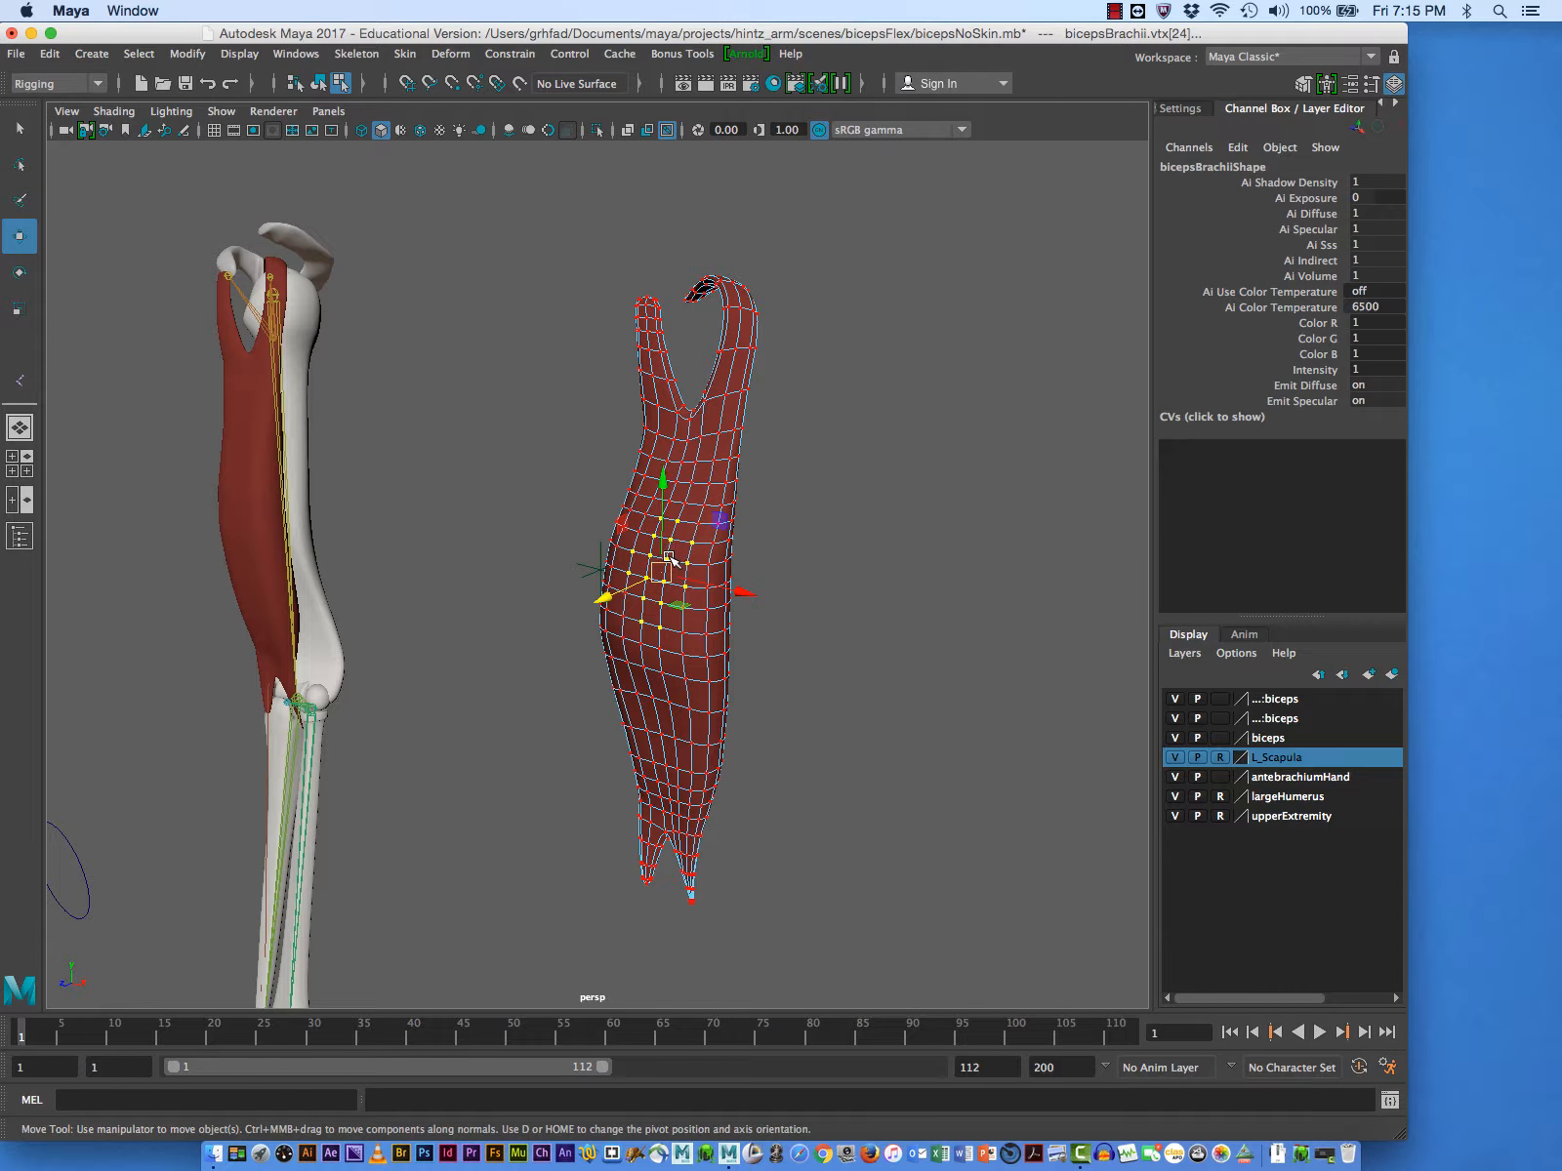
key(b)
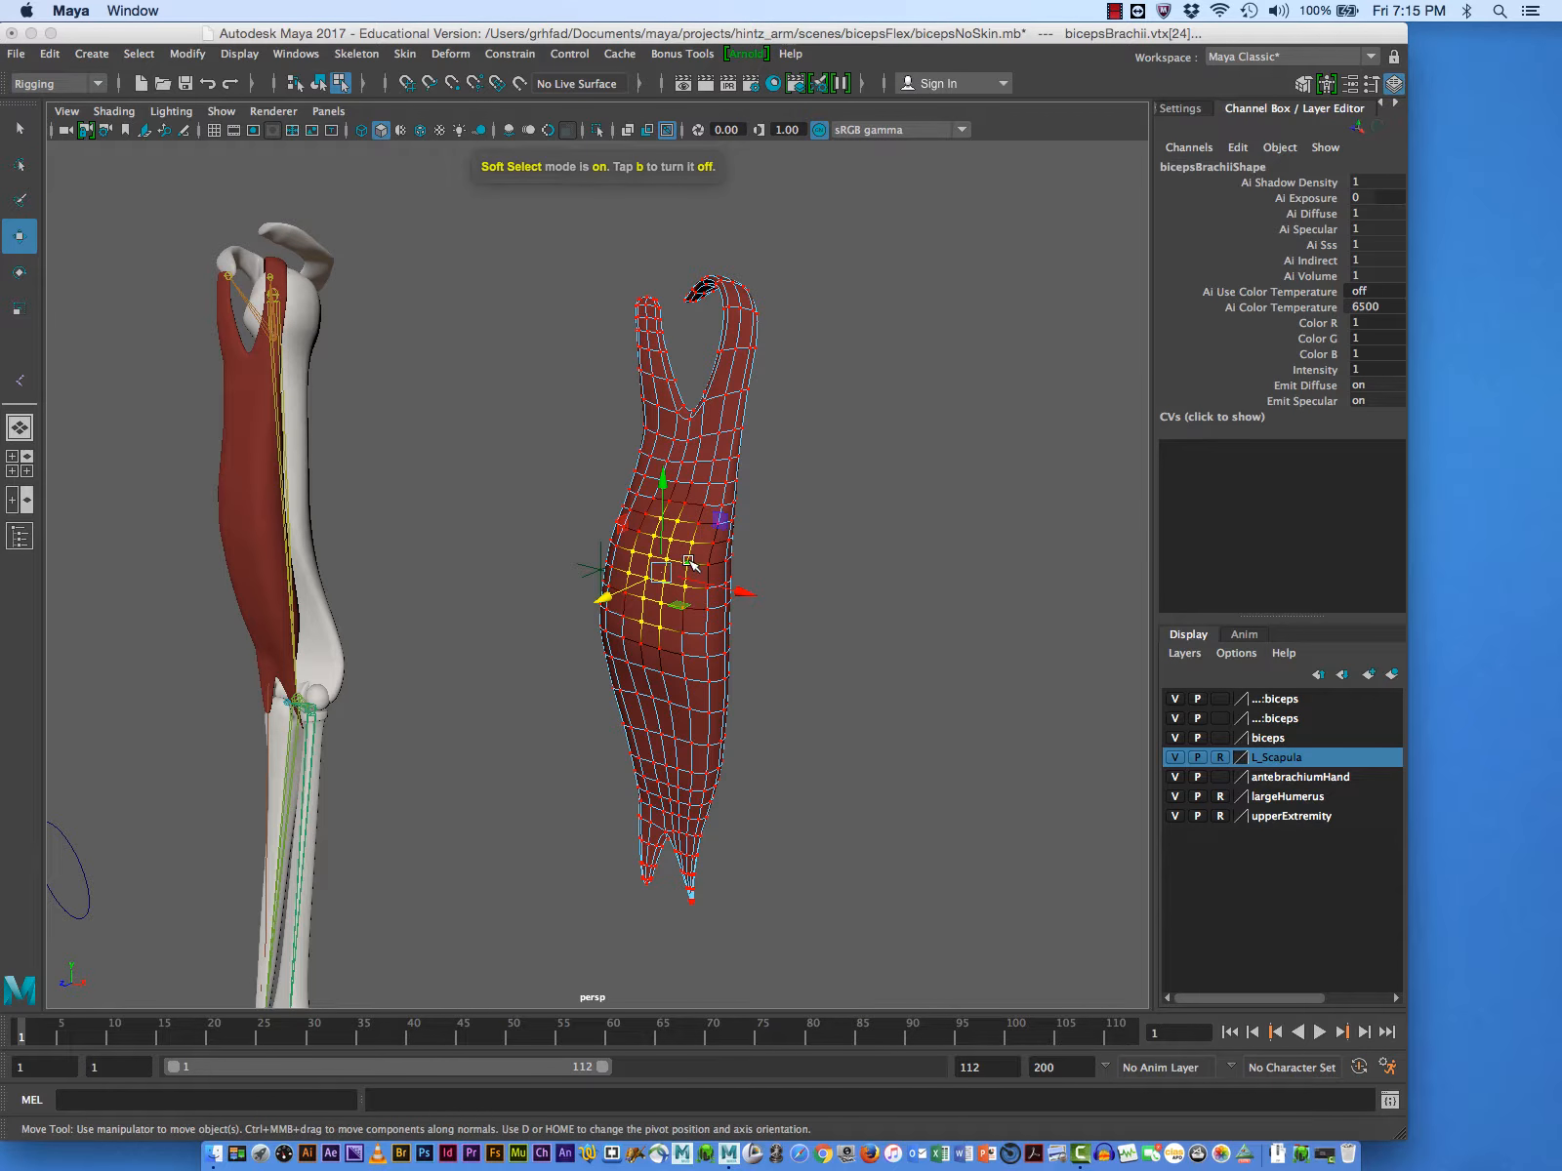
mouse_move(687, 564)
mouse_down()
mouse_move(713, 558)
mouse_move(700, 559)
mouse_up()
mouse_move(610, 593)
mouse_down()
mouse_move(599, 600)
mouse_move(624, 595)
mouse_up()
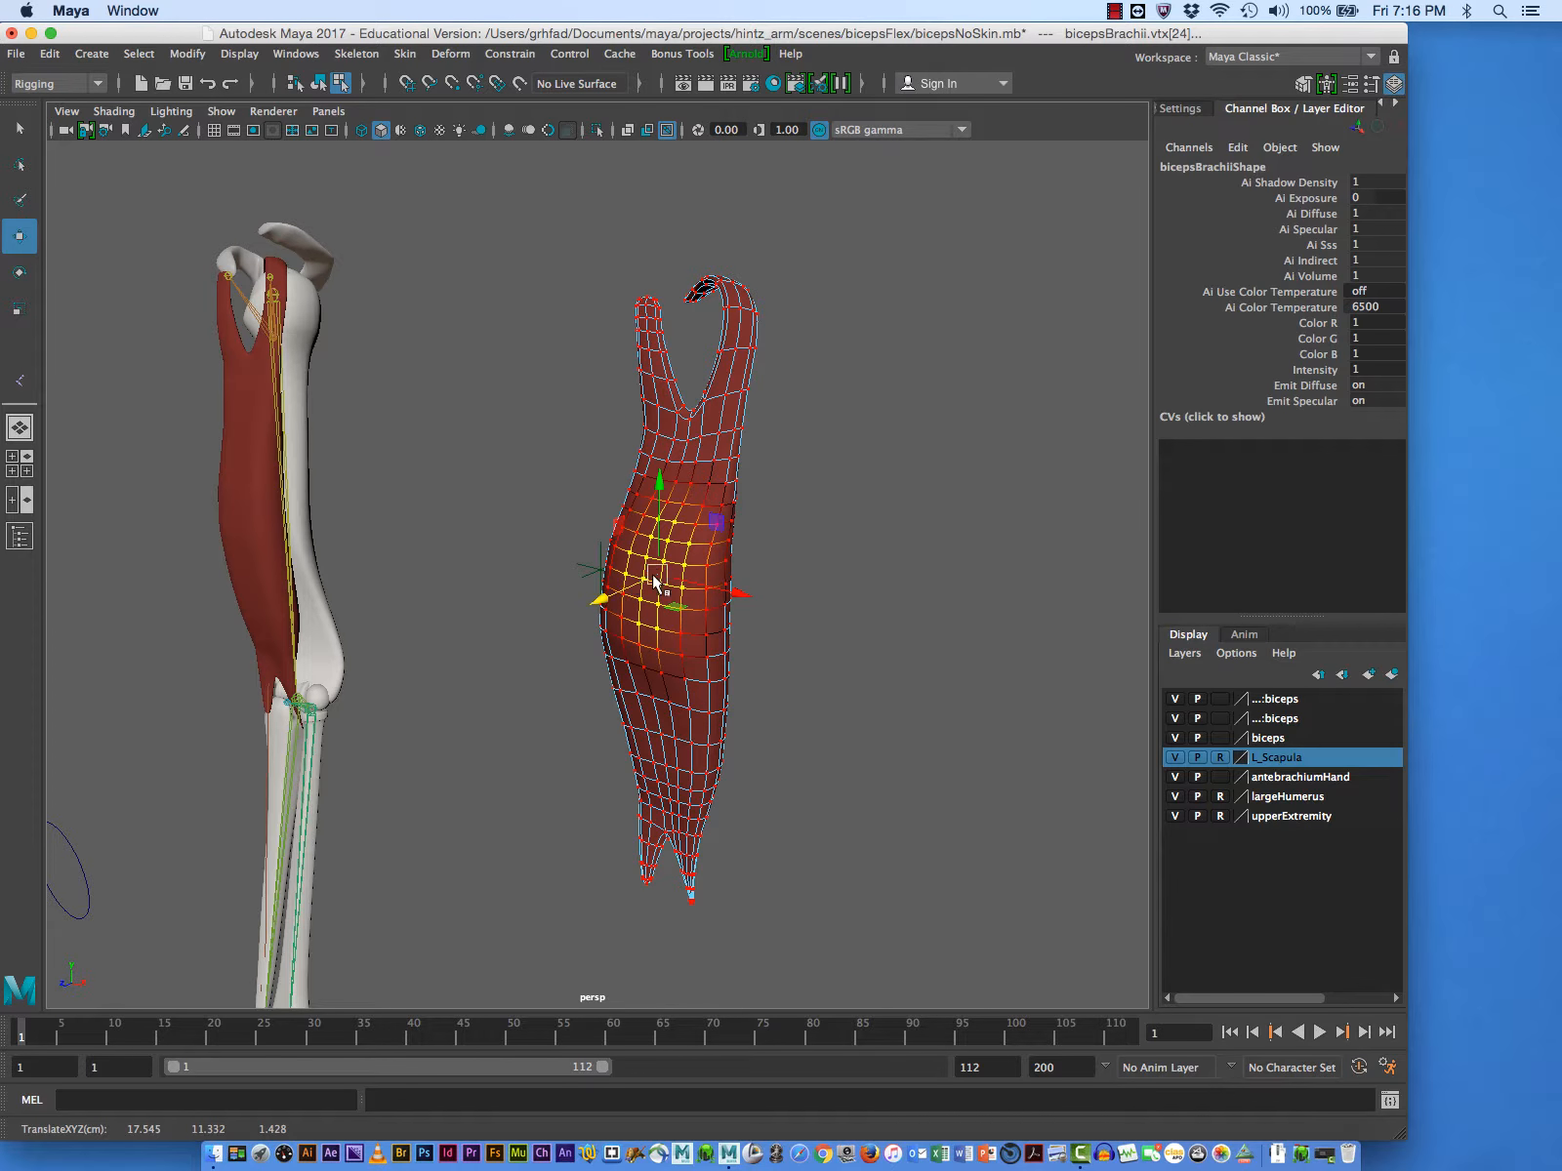
key(r)
click(657, 577)
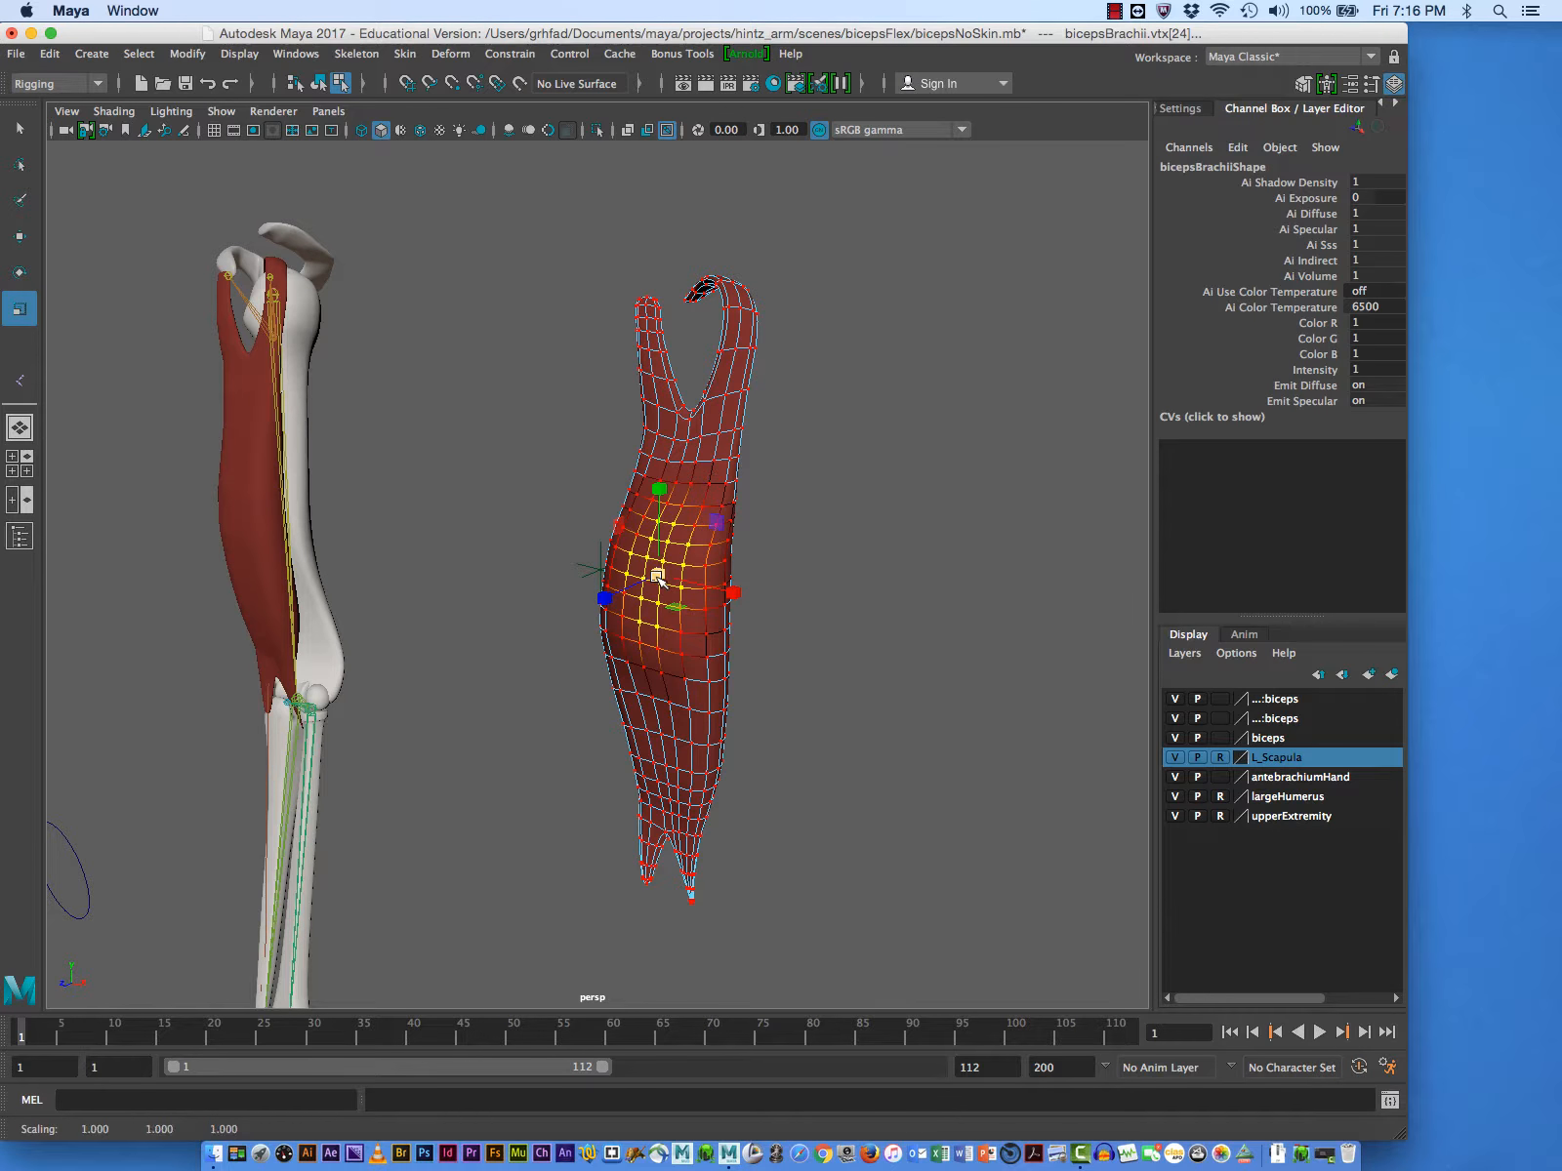
key(w)
click(663, 478)
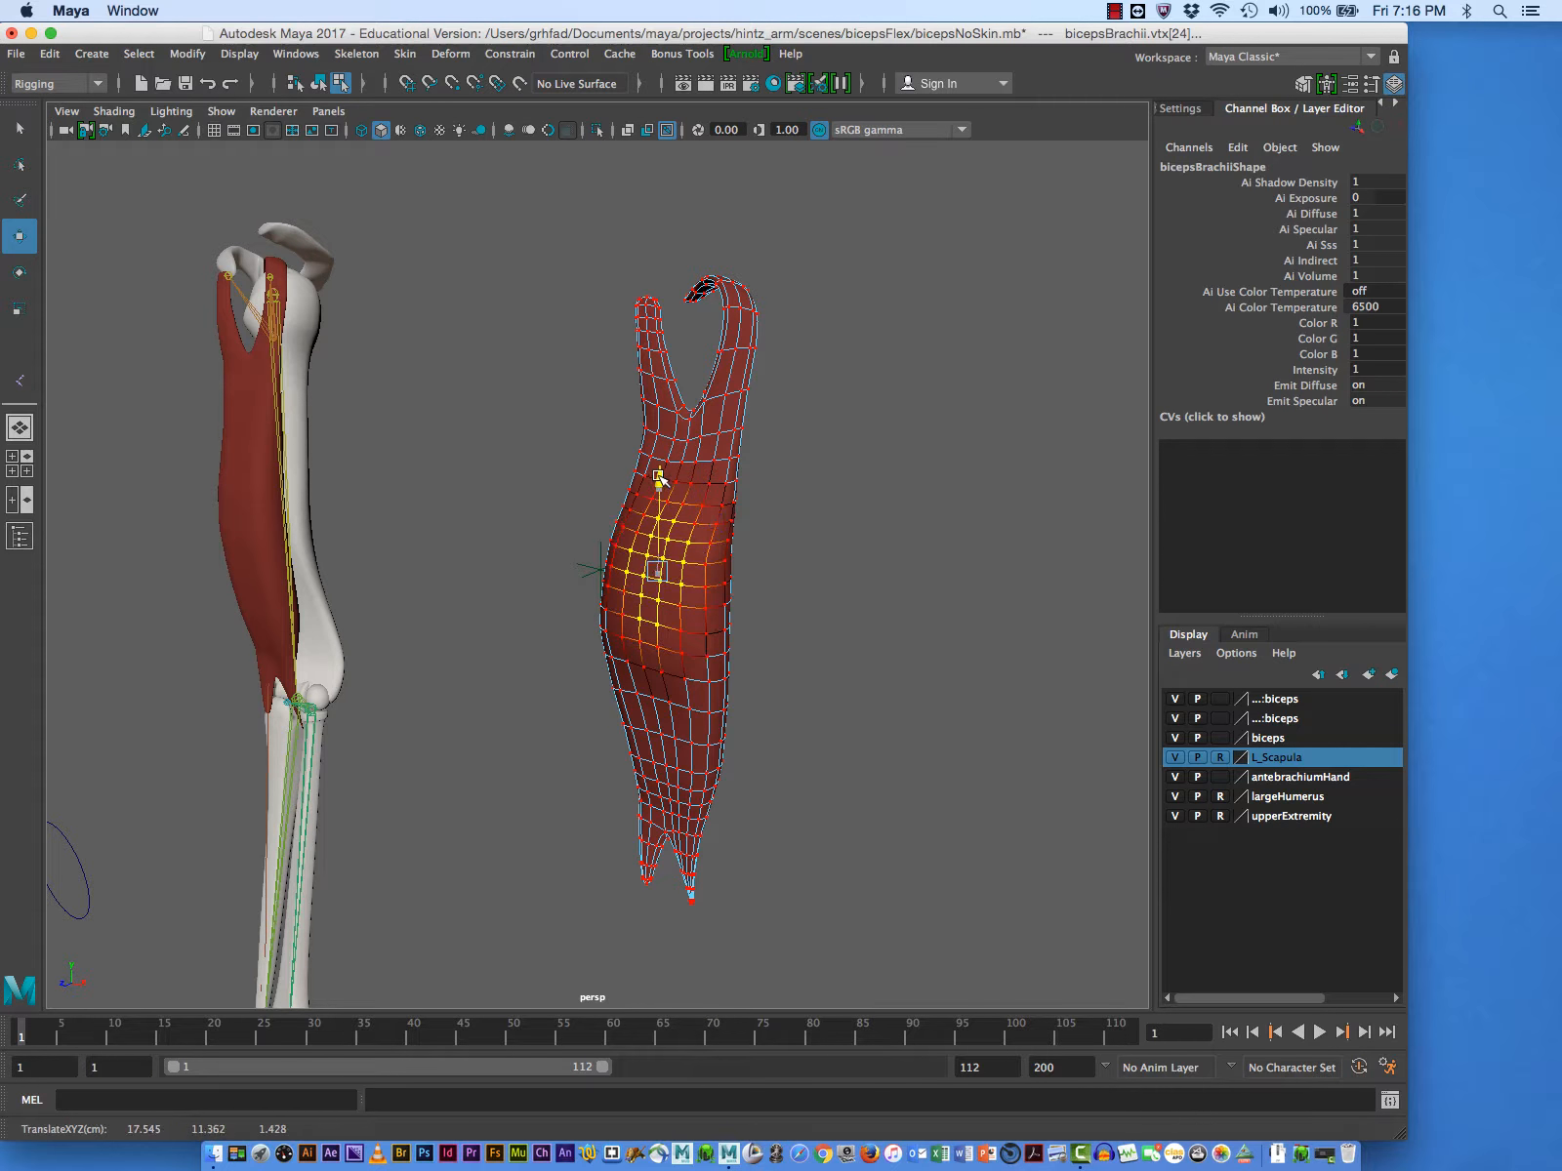
- Enlarge the soft-selection falloff around the upper belly patch and scale the area slightly along X
alt+drag(781, 624, 816, 619)
middle_drag(823, 636, 857, 625)
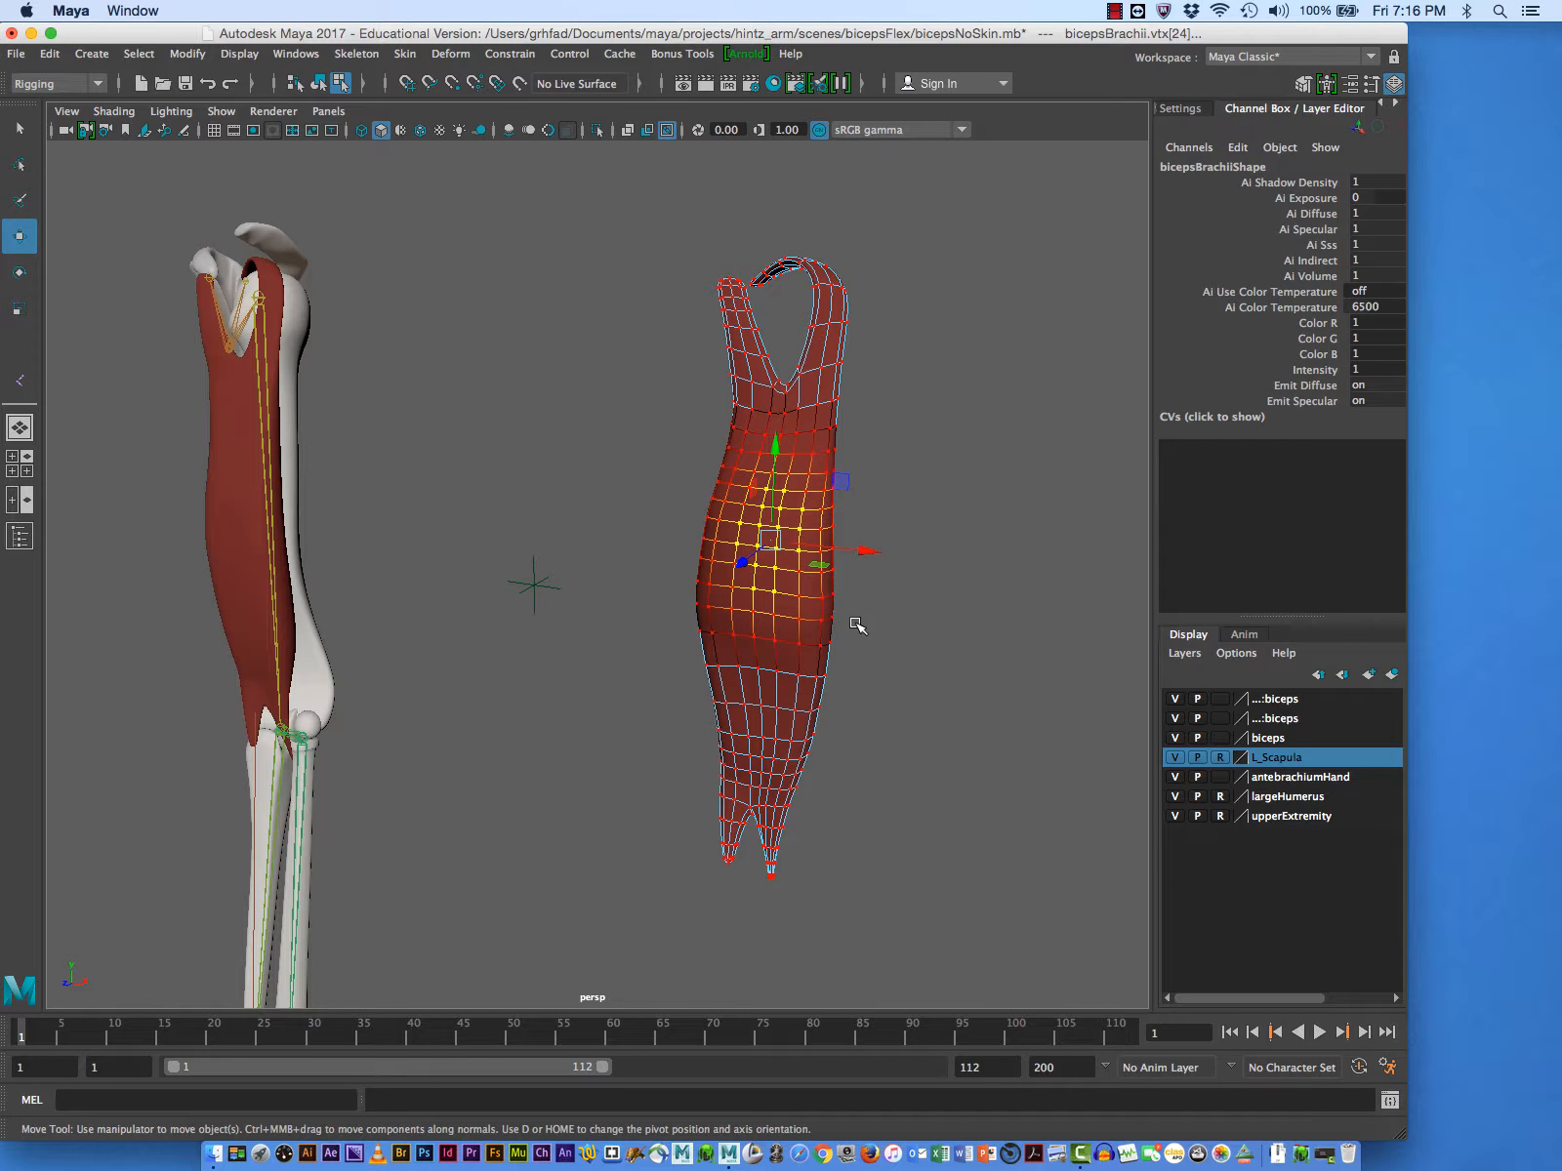
key(r)
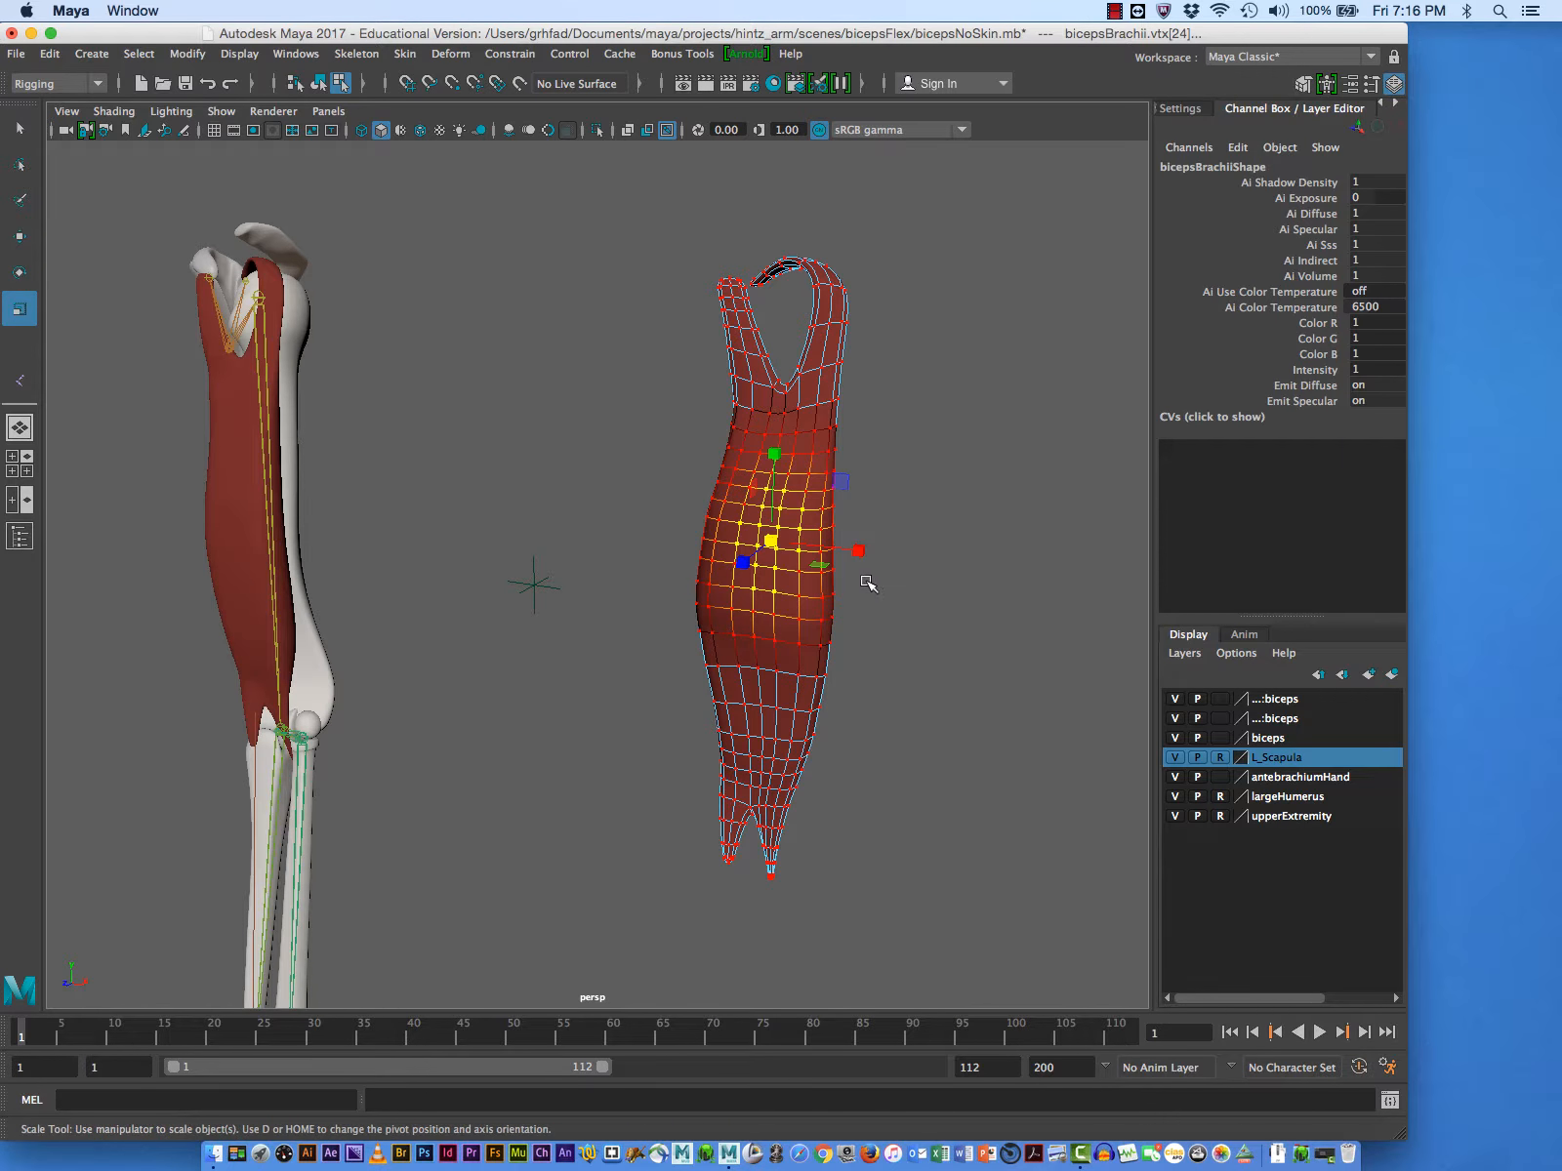
drag(859, 549, 876, 551)
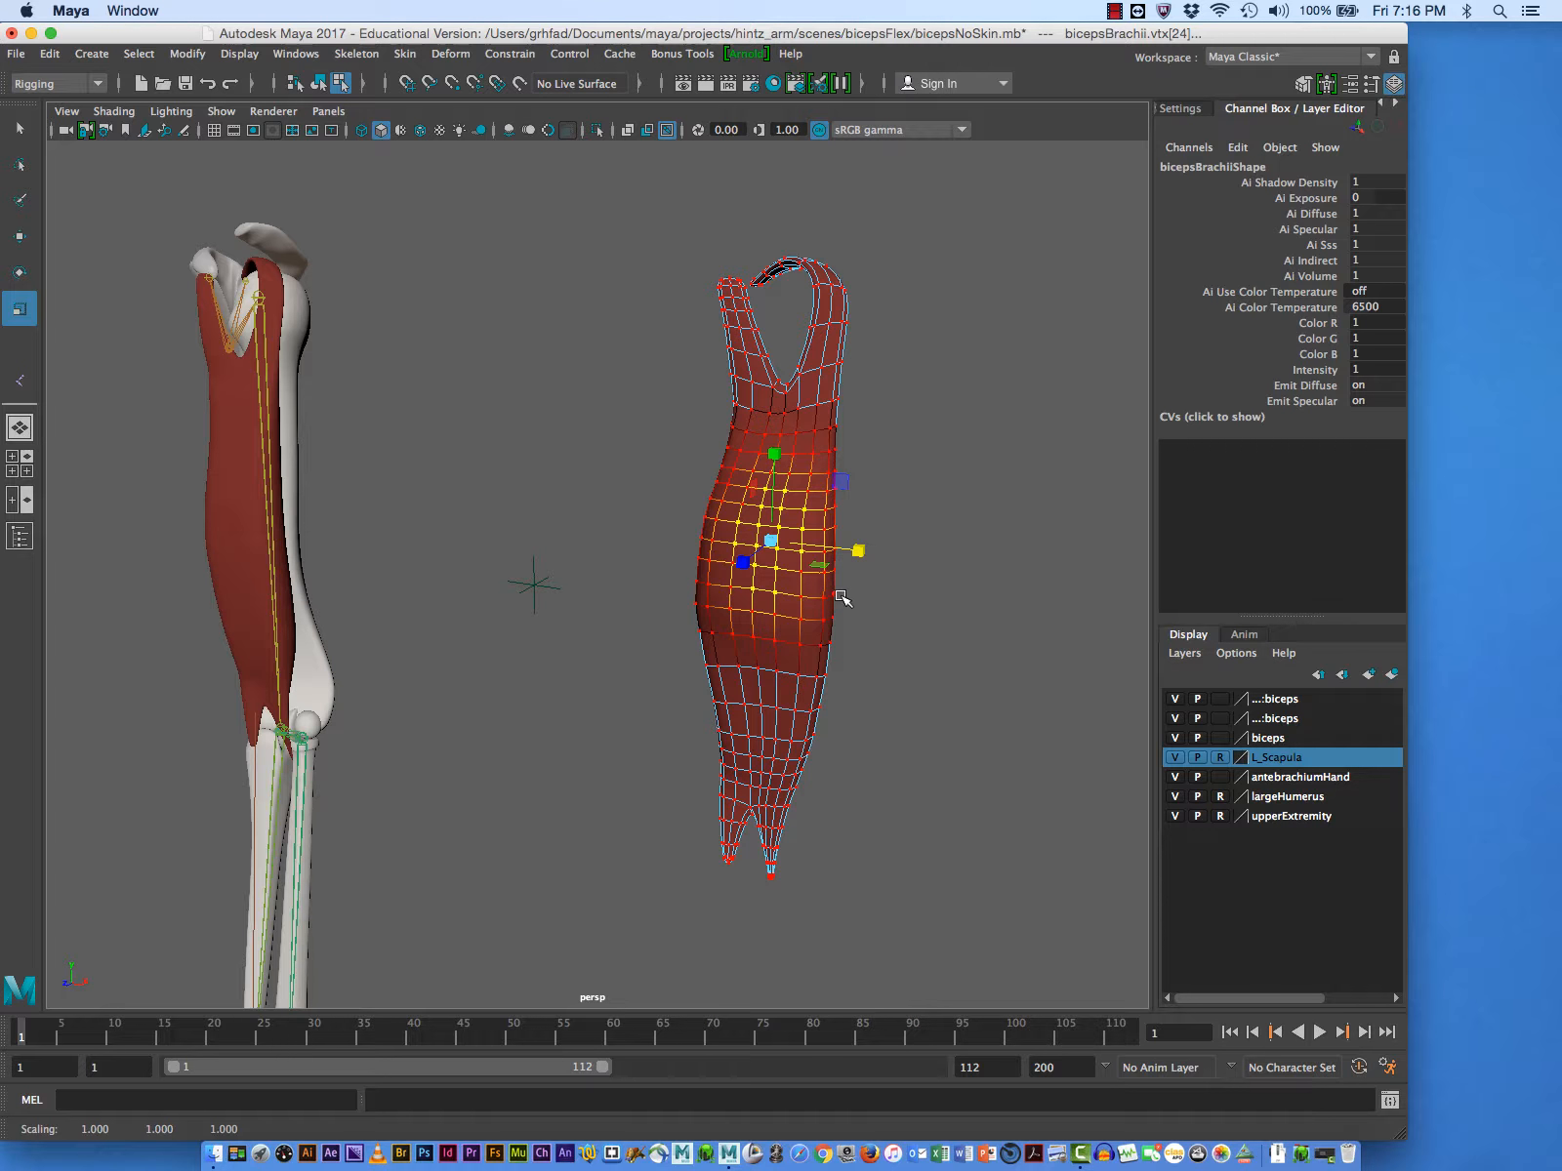
click(770, 642)
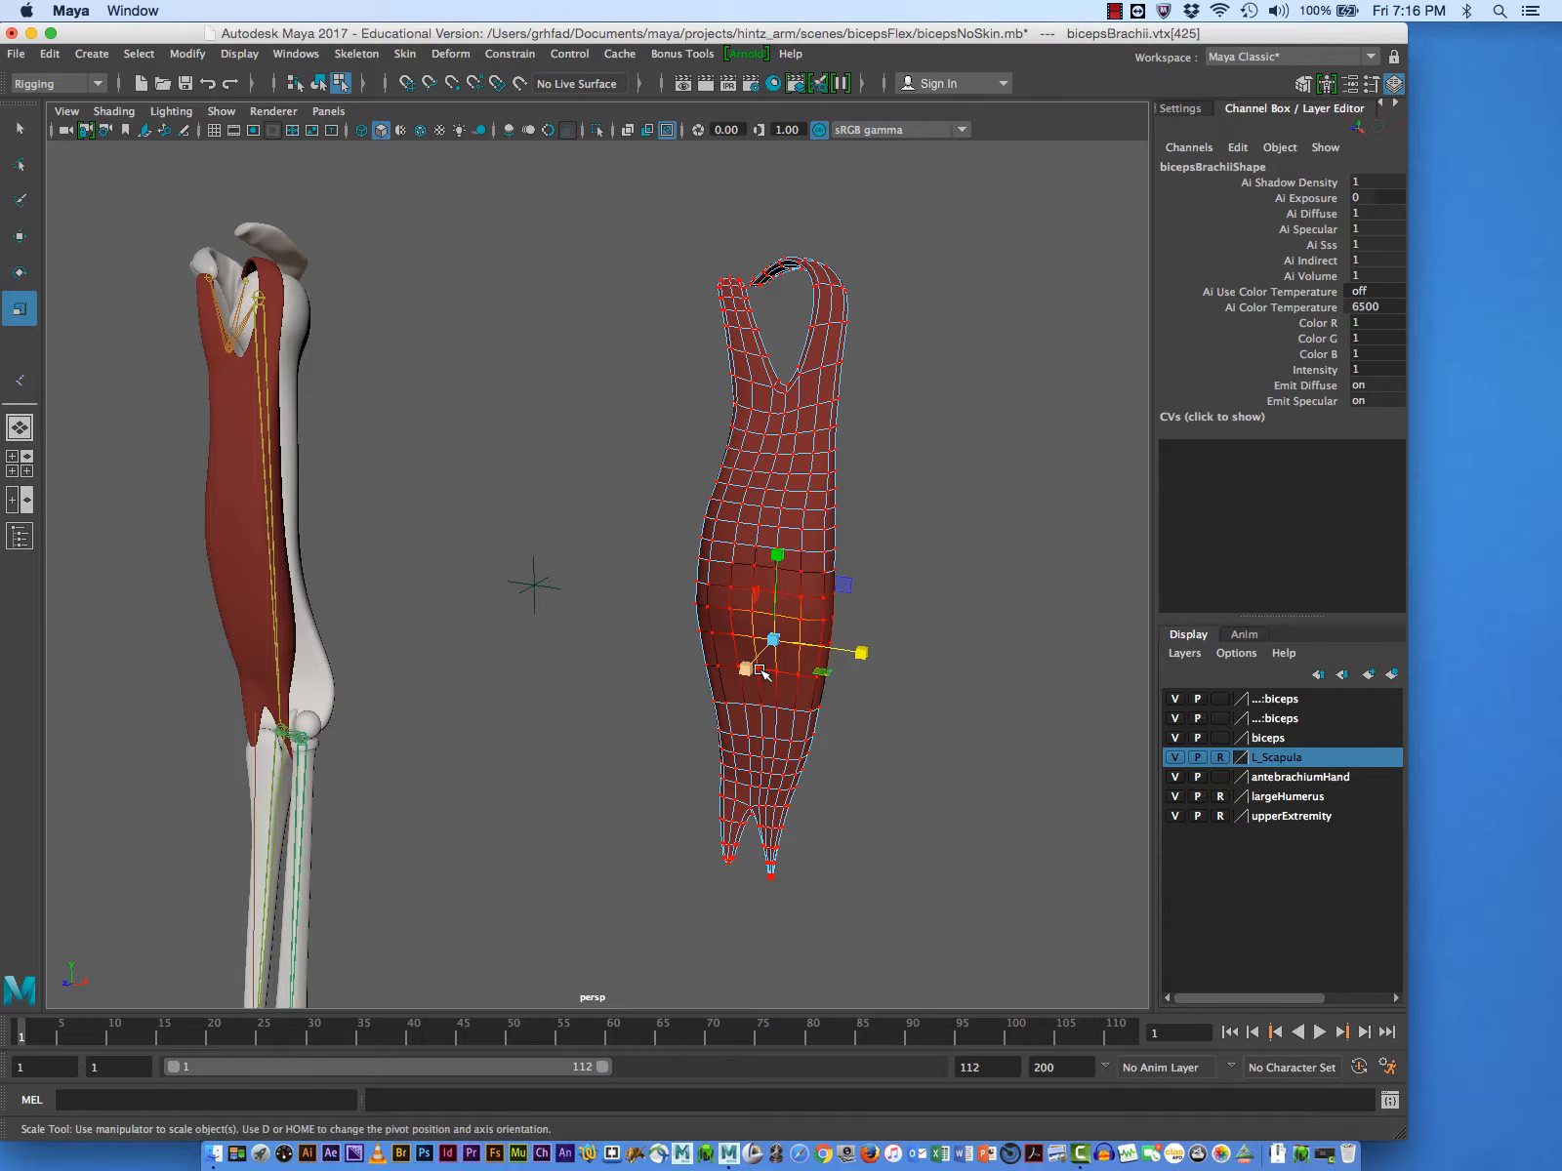
drag(760, 646, 760, 648)
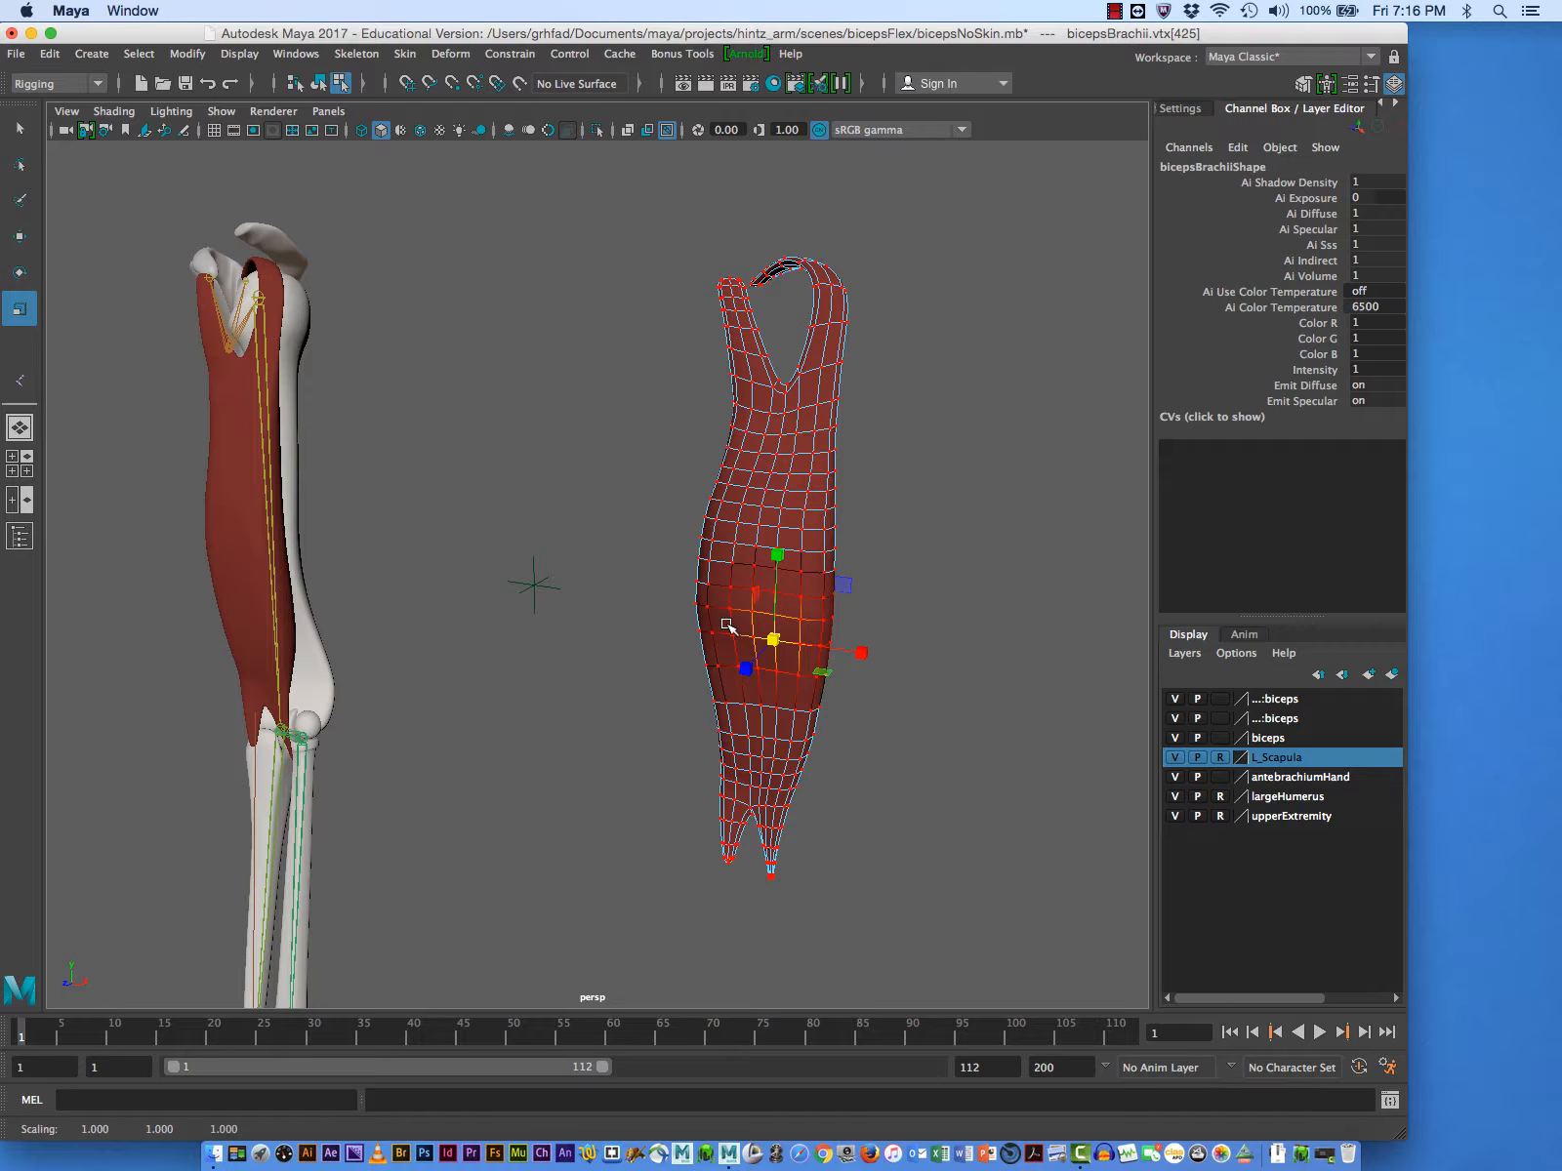
click(19, 199)
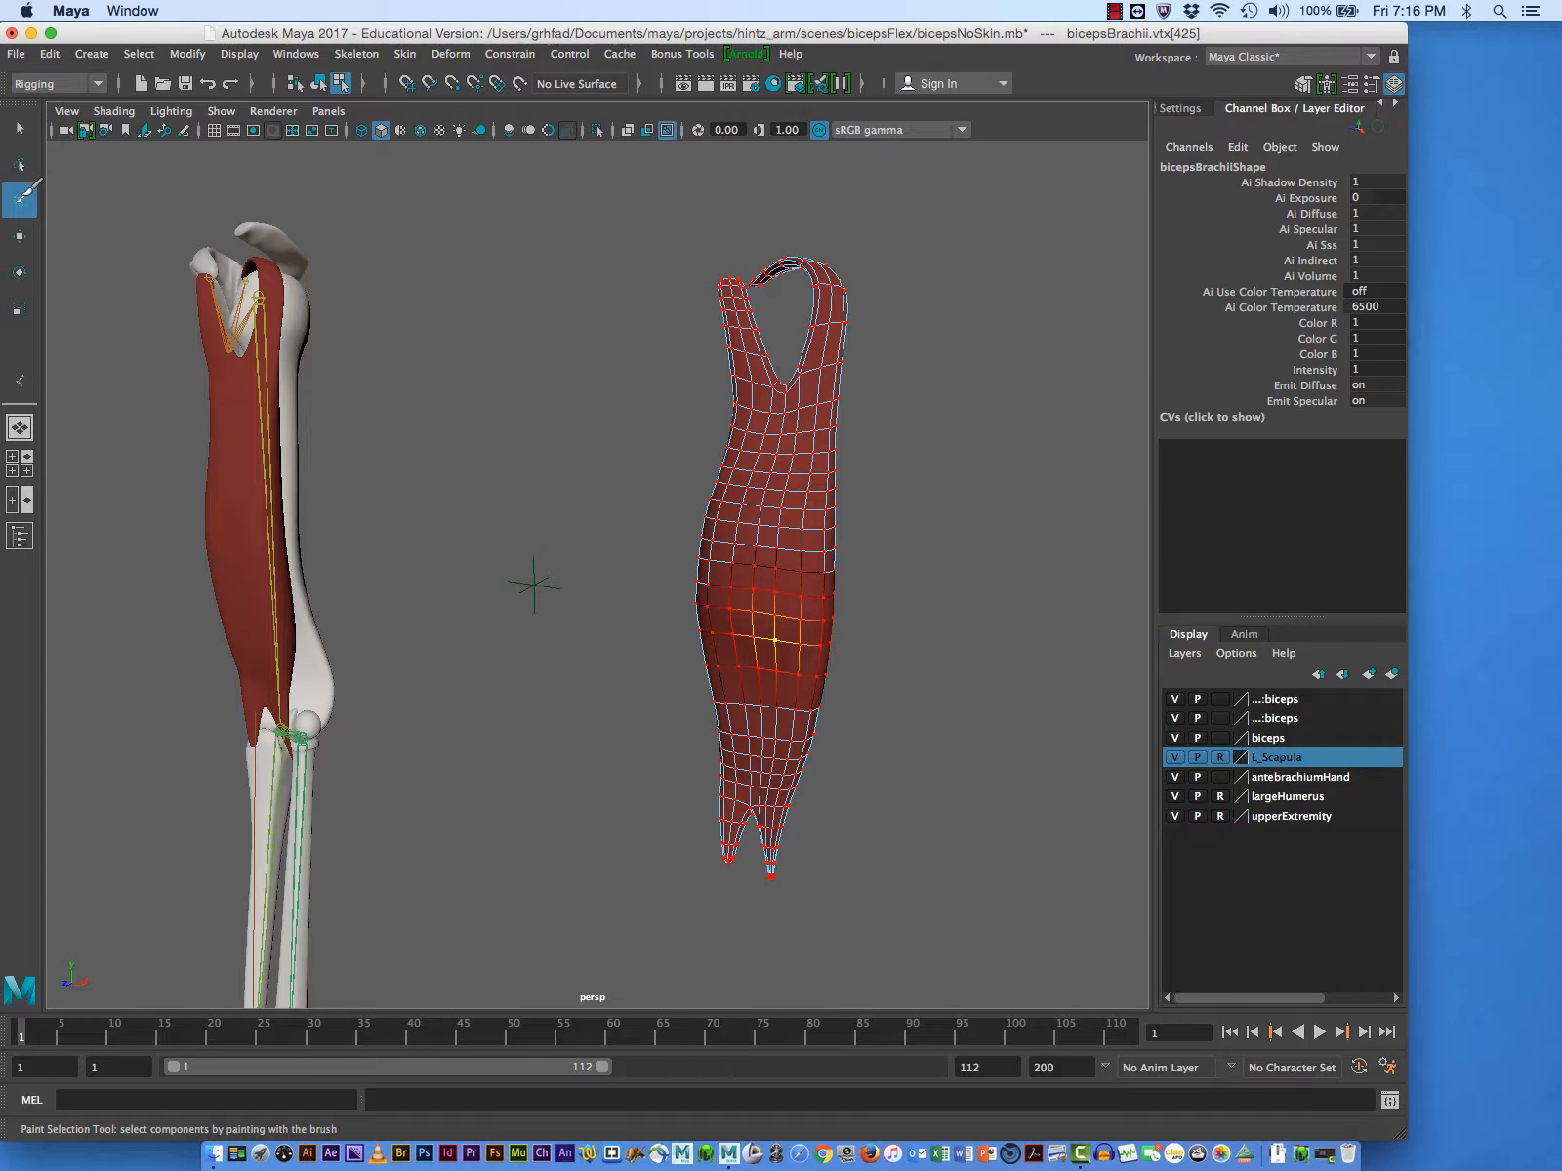
drag(762, 625, 851, 640)
key(r)
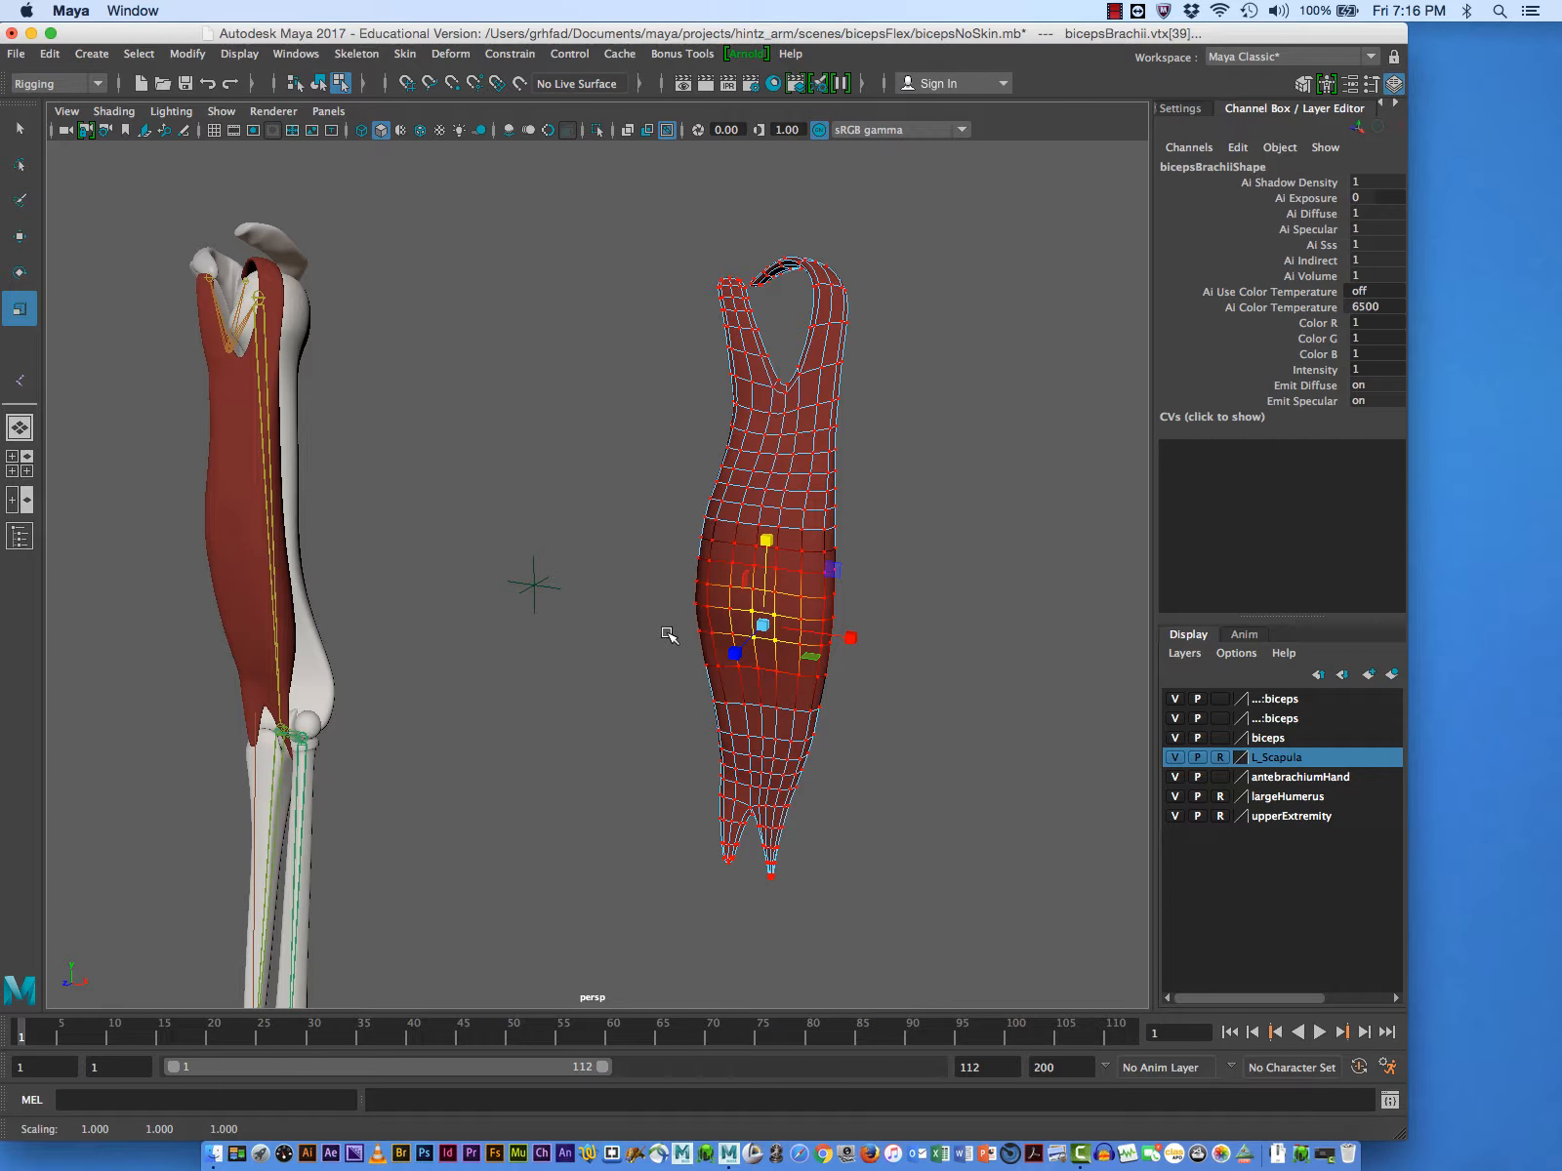
click(20, 199)
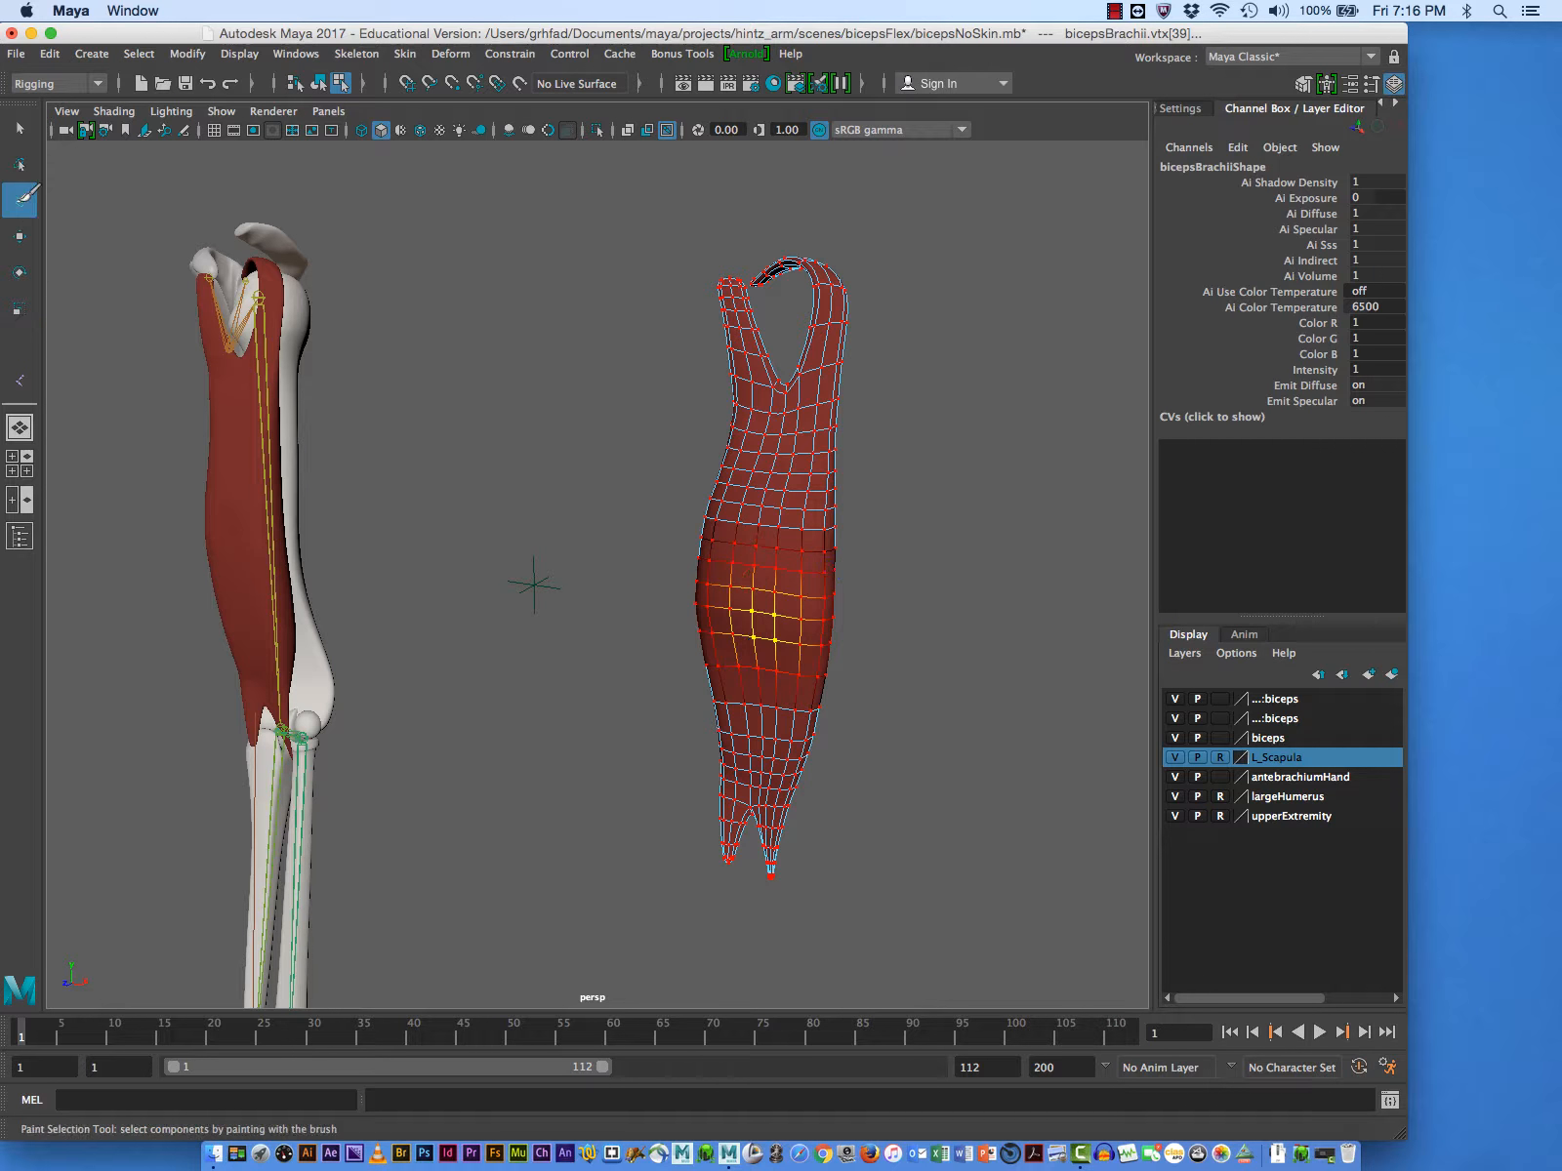
drag(762, 750, 791, 769)
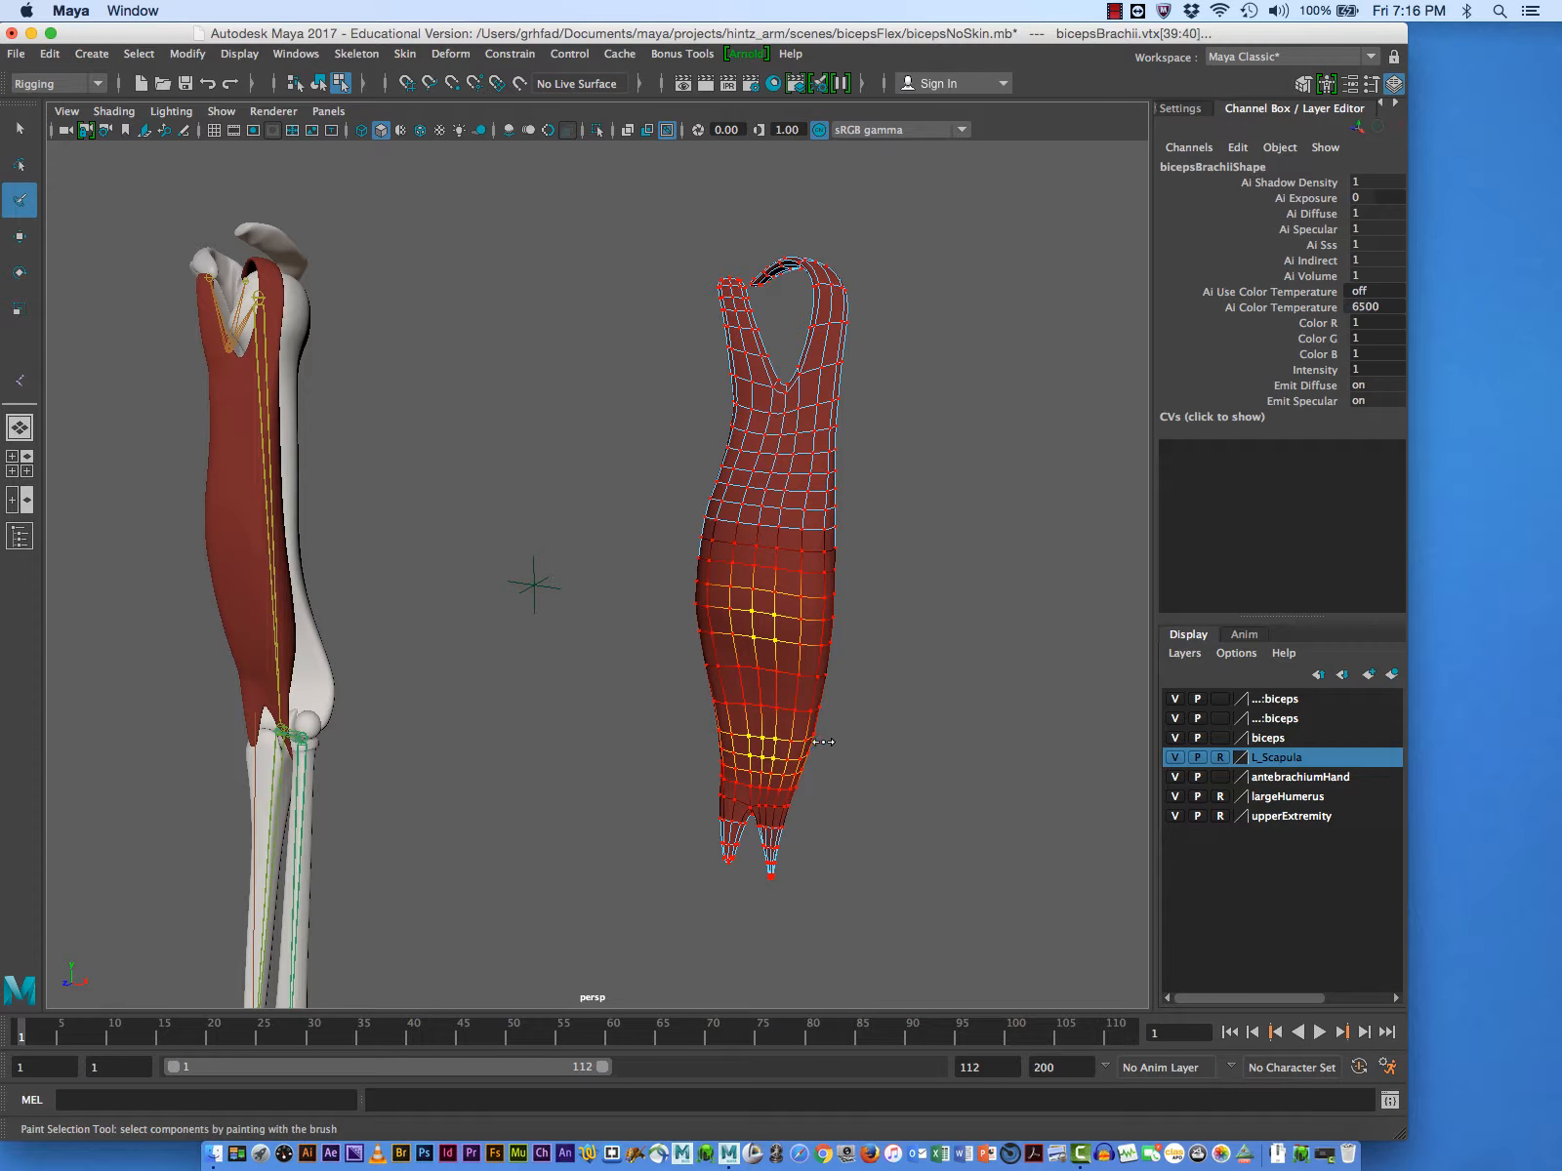
click(32, 126)
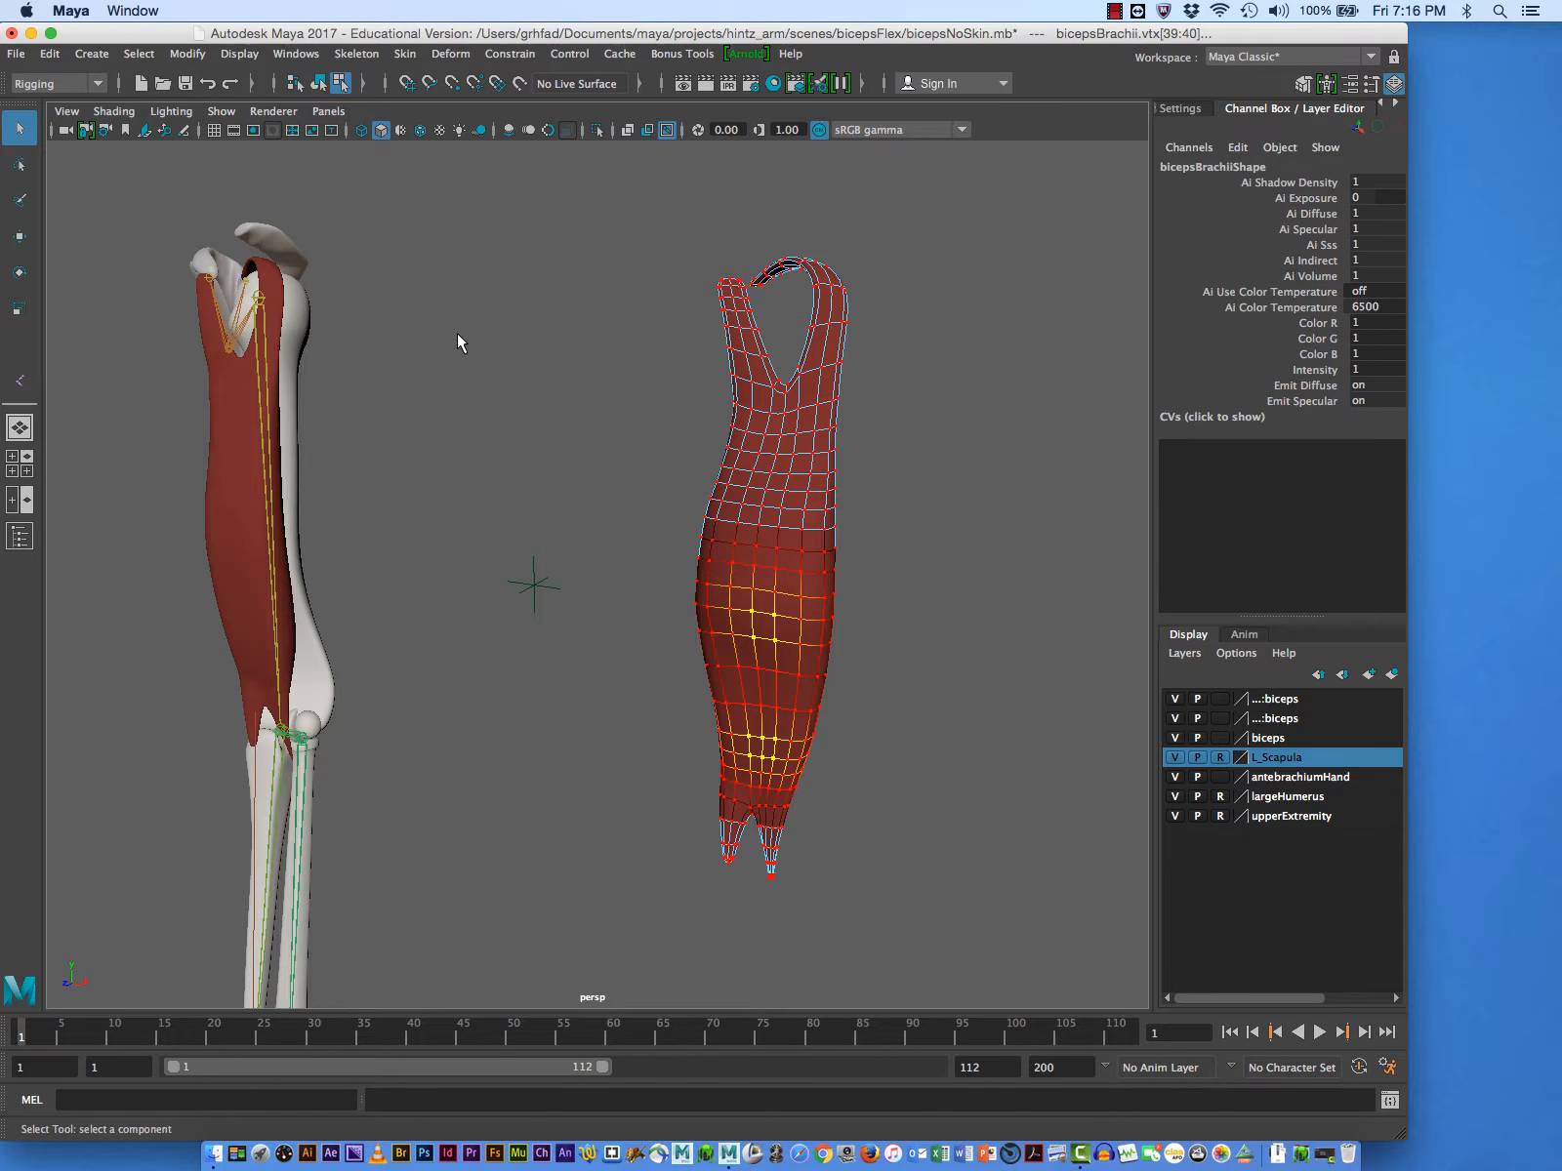
click(457, 333)
- Paint-select three vertices across the lower belly, scale that area along X with an adjusted soft-selection falloff, and clear the selection
click(19, 199)
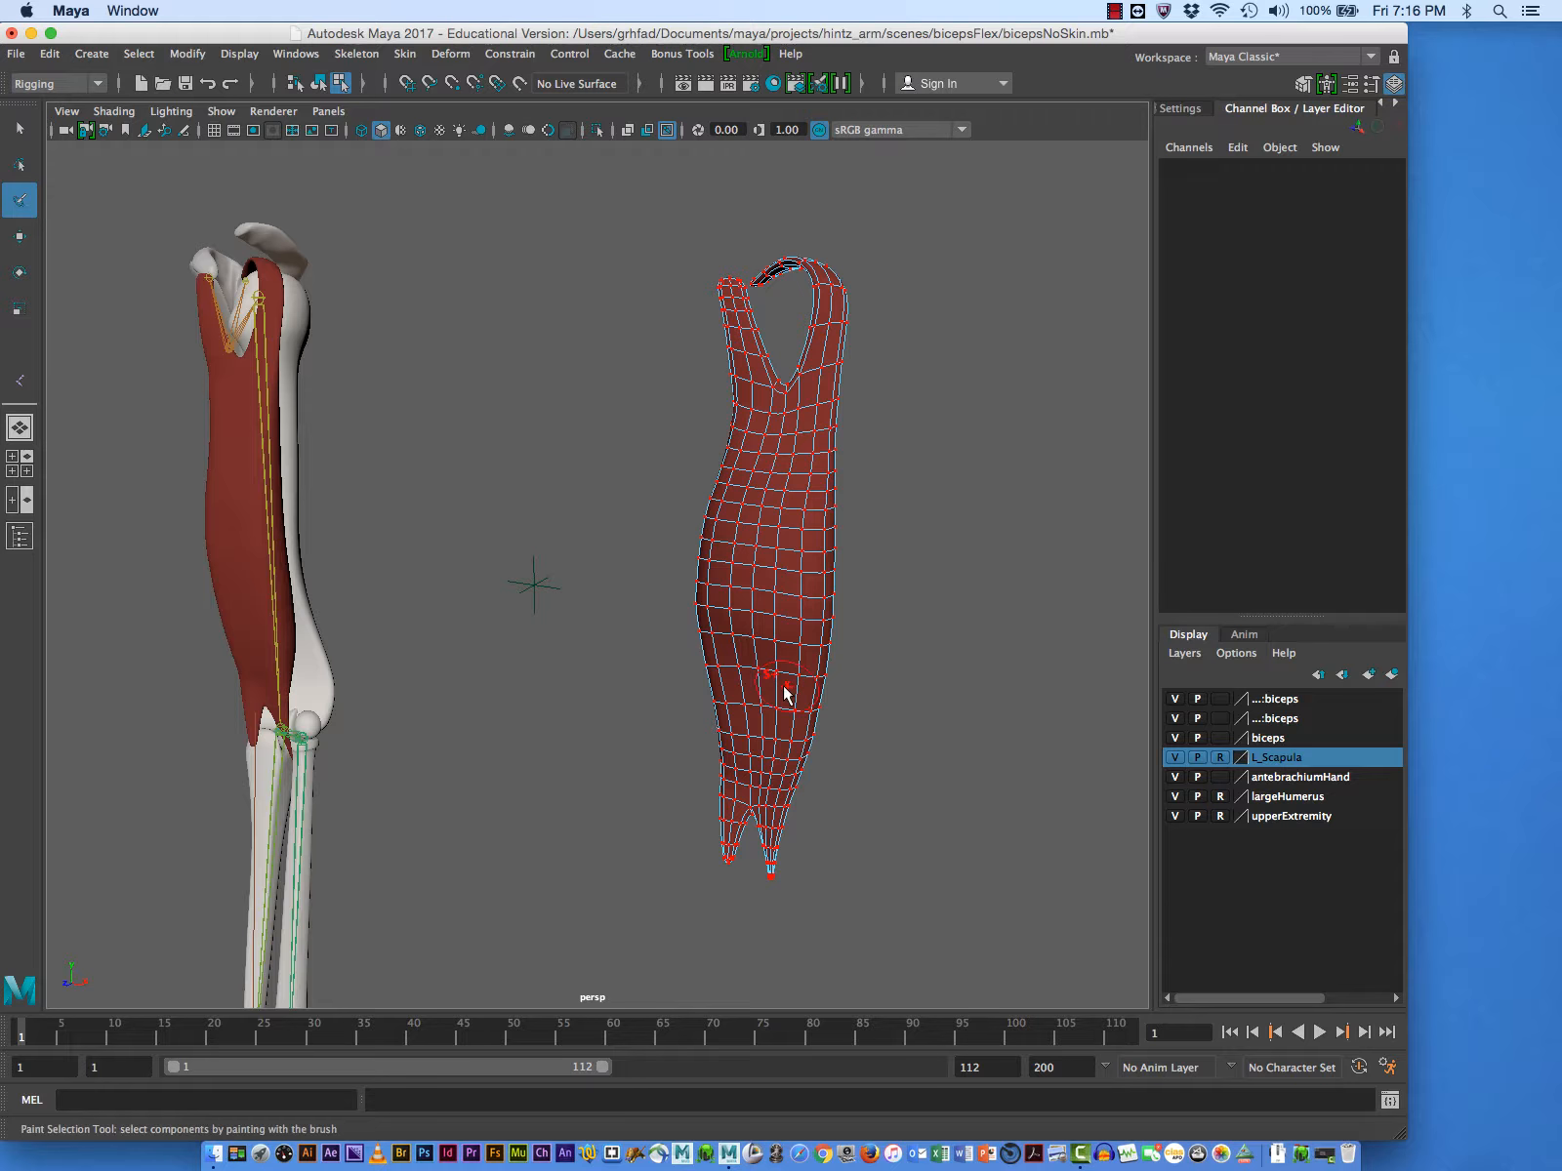
drag(761, 712, 793, 709)
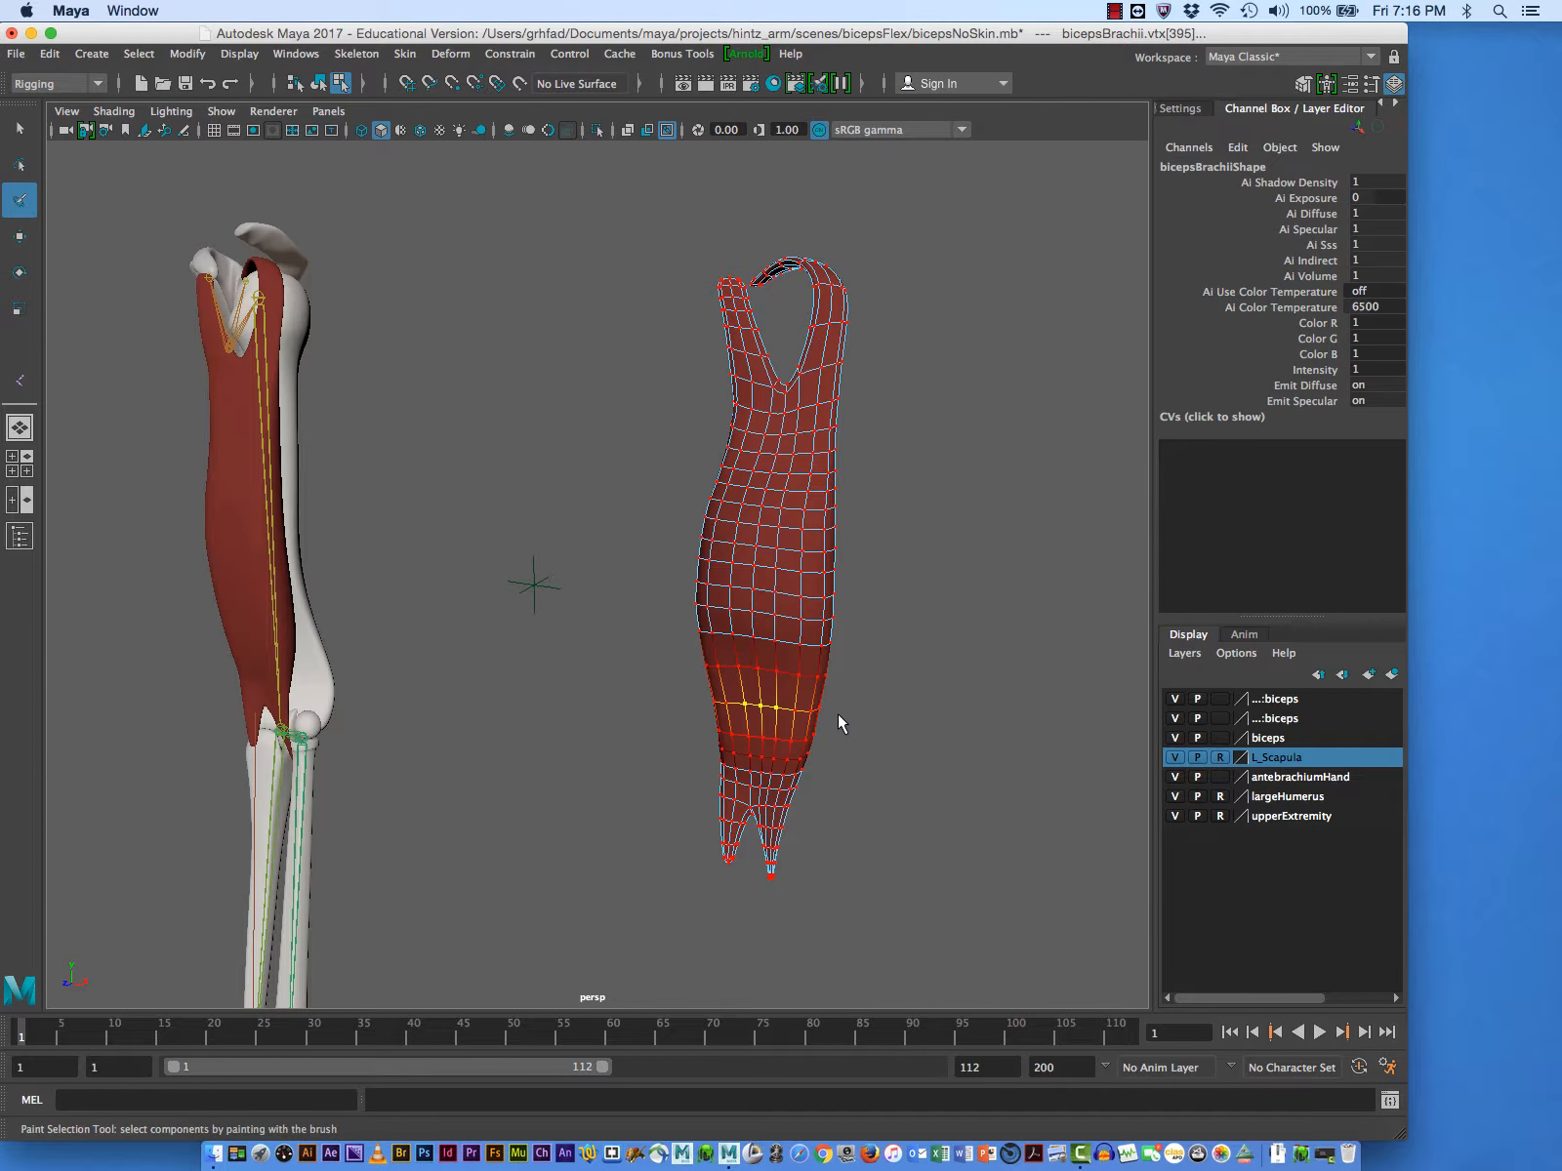
key(r)
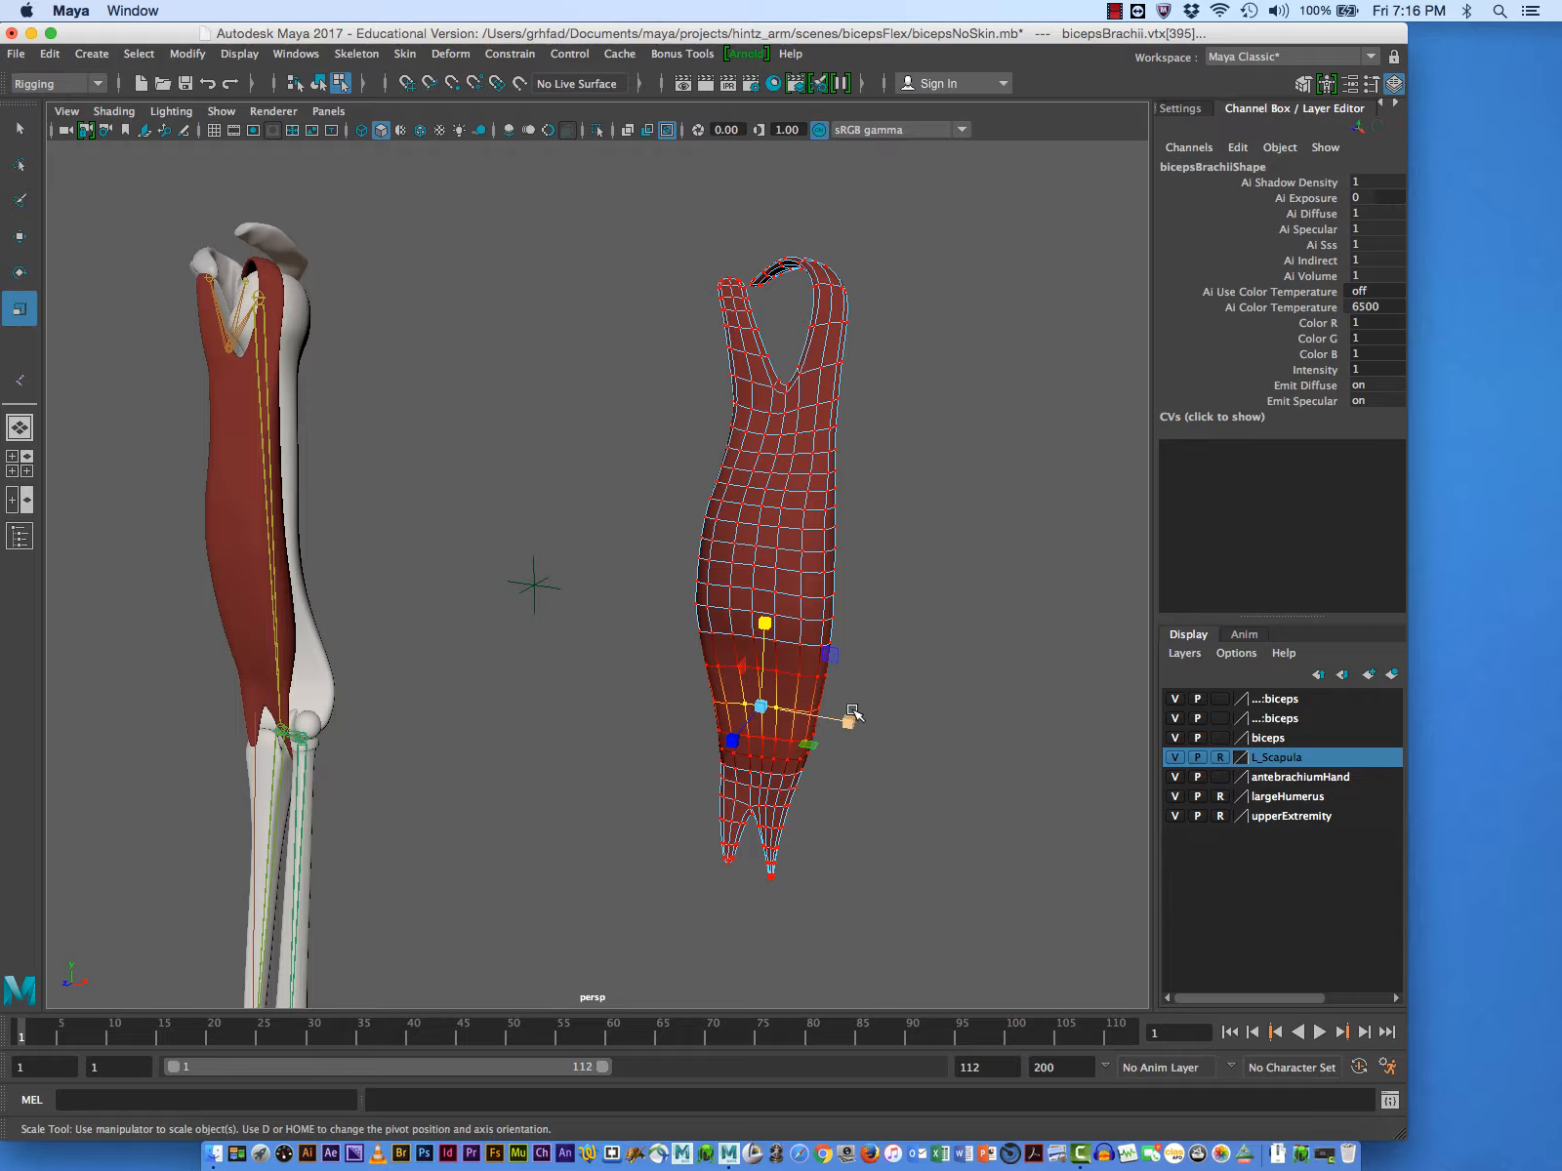
mouse_move(848, 722)
mouse_down()
mouse_move(840, 779)
mouse_move(943, 760)
mouse_up()
key(b)
mouse_move(847, 726)
mouse_down()
mouse_move(874, 742)
mouse_move(752, 735)
mouse_move(760, 746)
mouse_move(837, 739)
mouse_move(816, 708)
mouse_move(739, 703)
mouse_move(905, 728)
mouse_move(864, 705)
mouse_up()
click(849, 783)
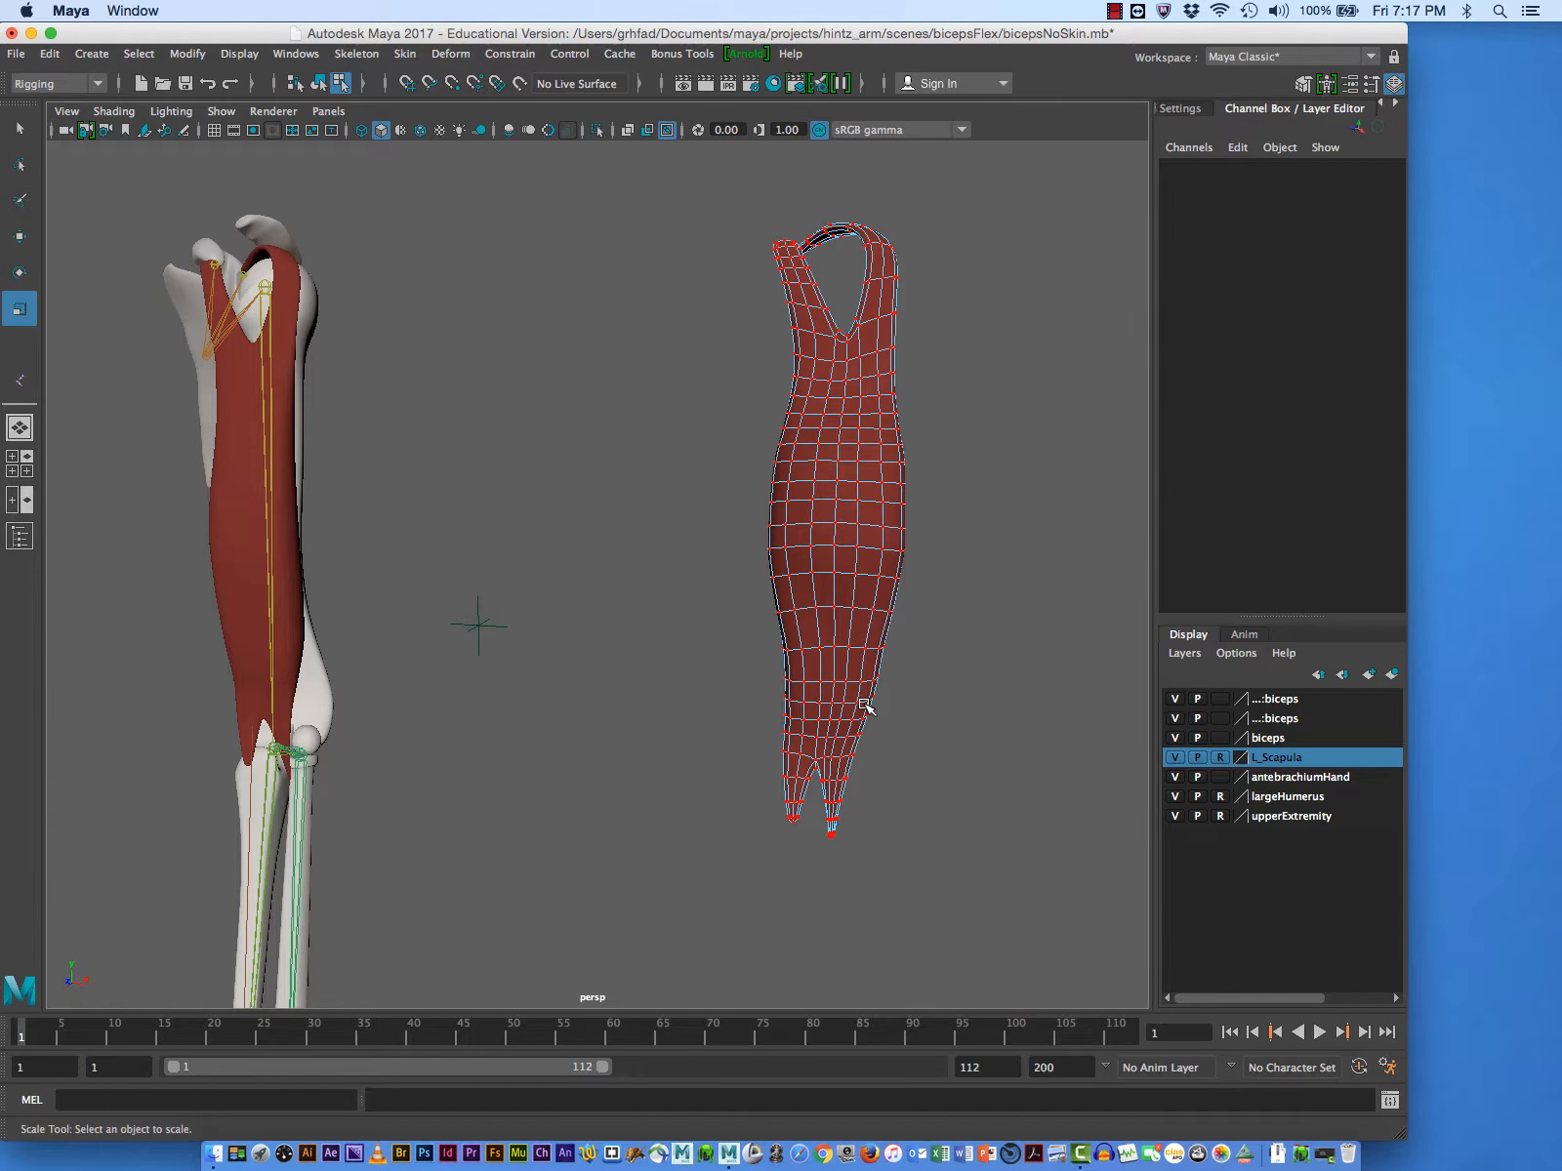
click(20, 127)
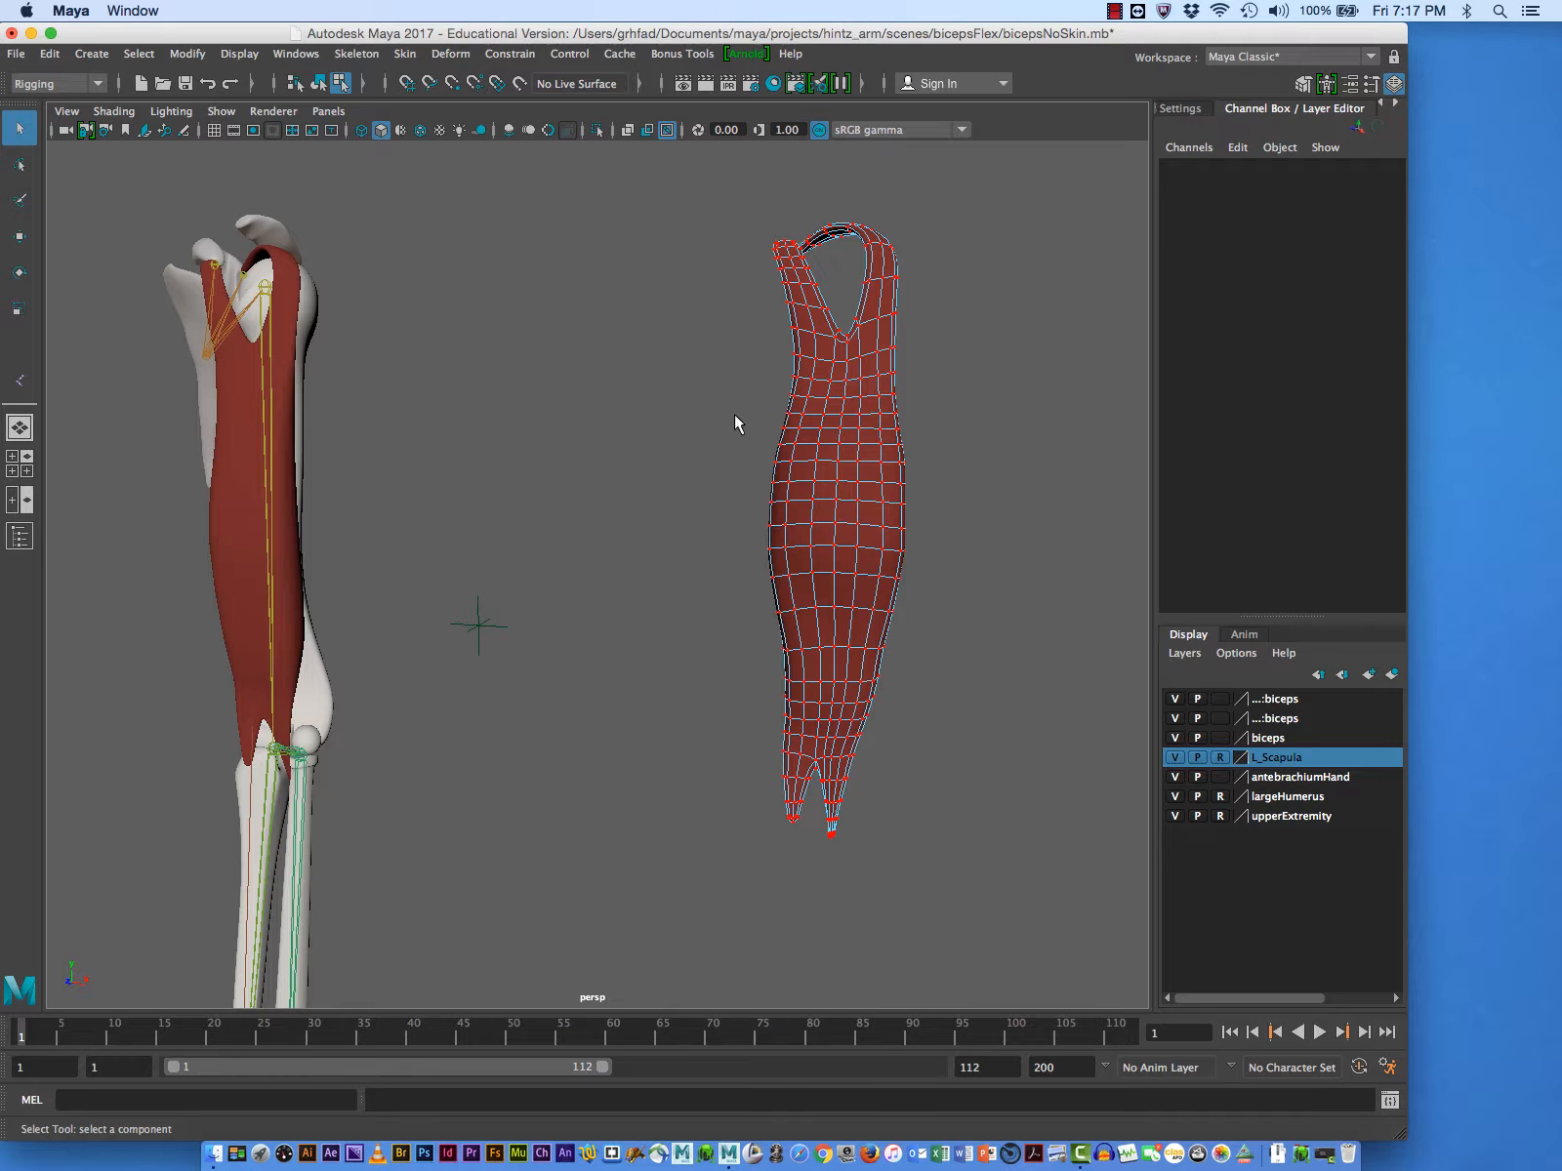
- Return the duplicated biceps to object mode, and select it followed by the original biceps on the arm
right_drag(784, 464, 864, 447)
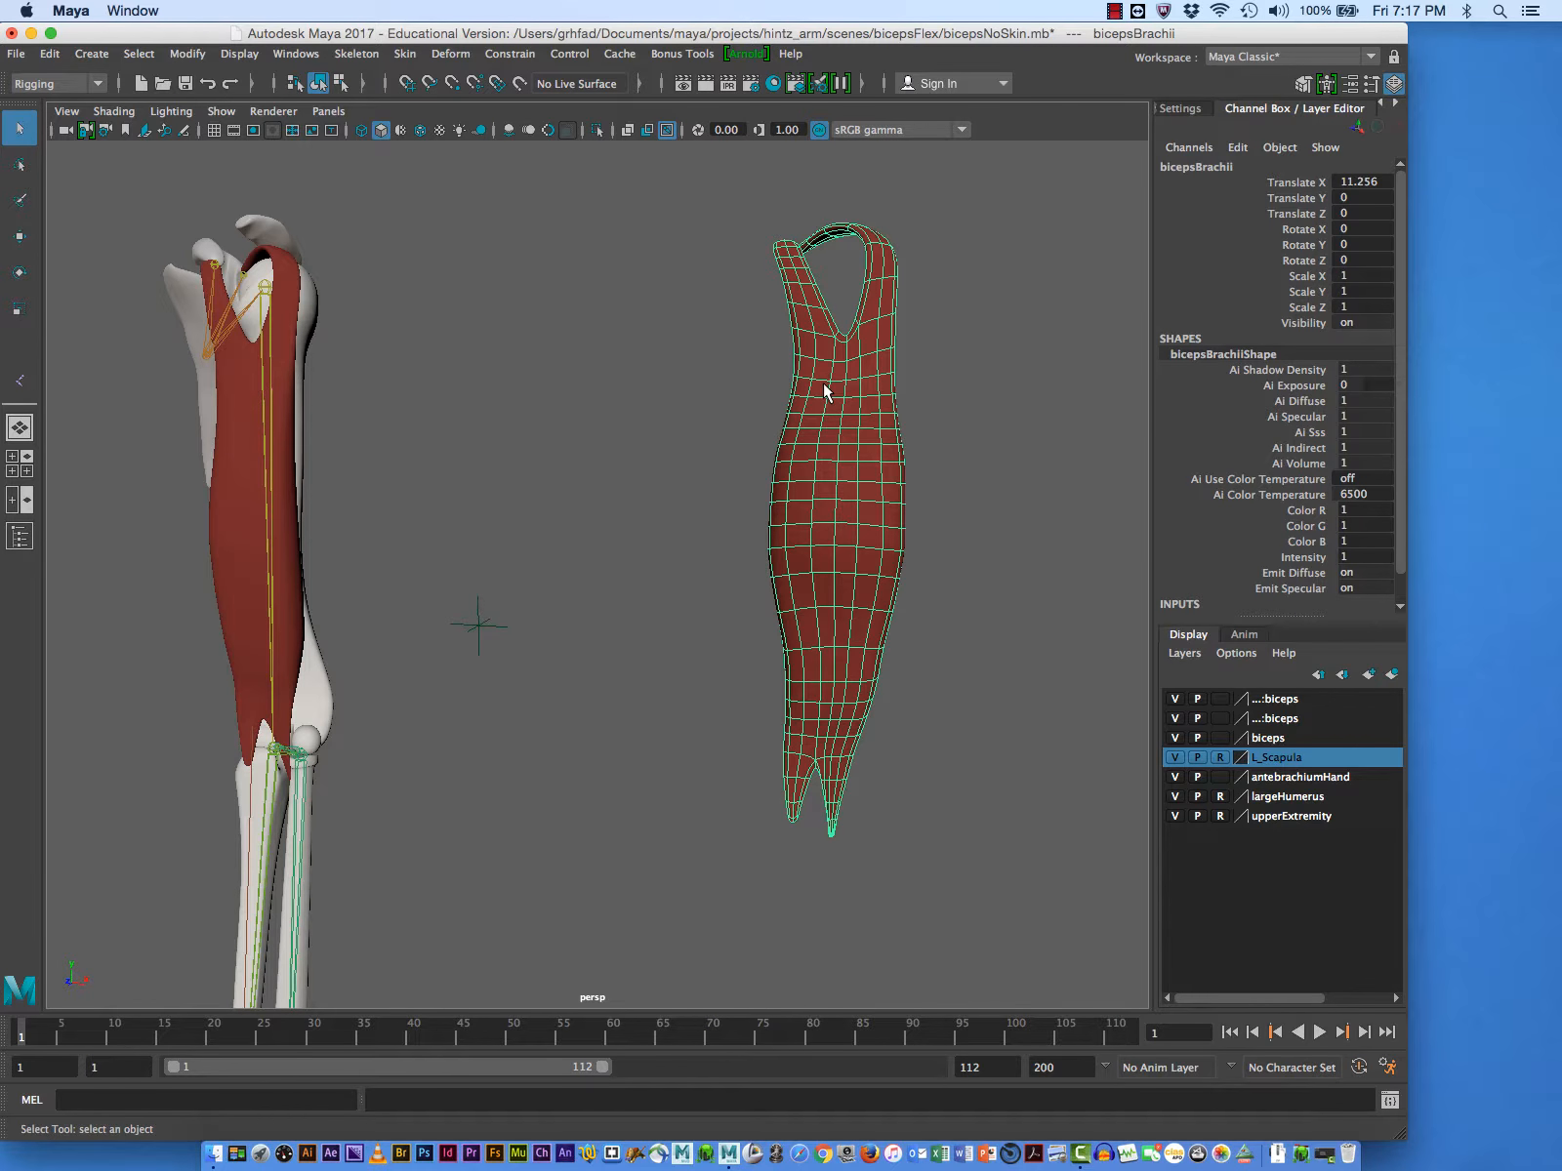
click(34, 128)
click(291, 565)
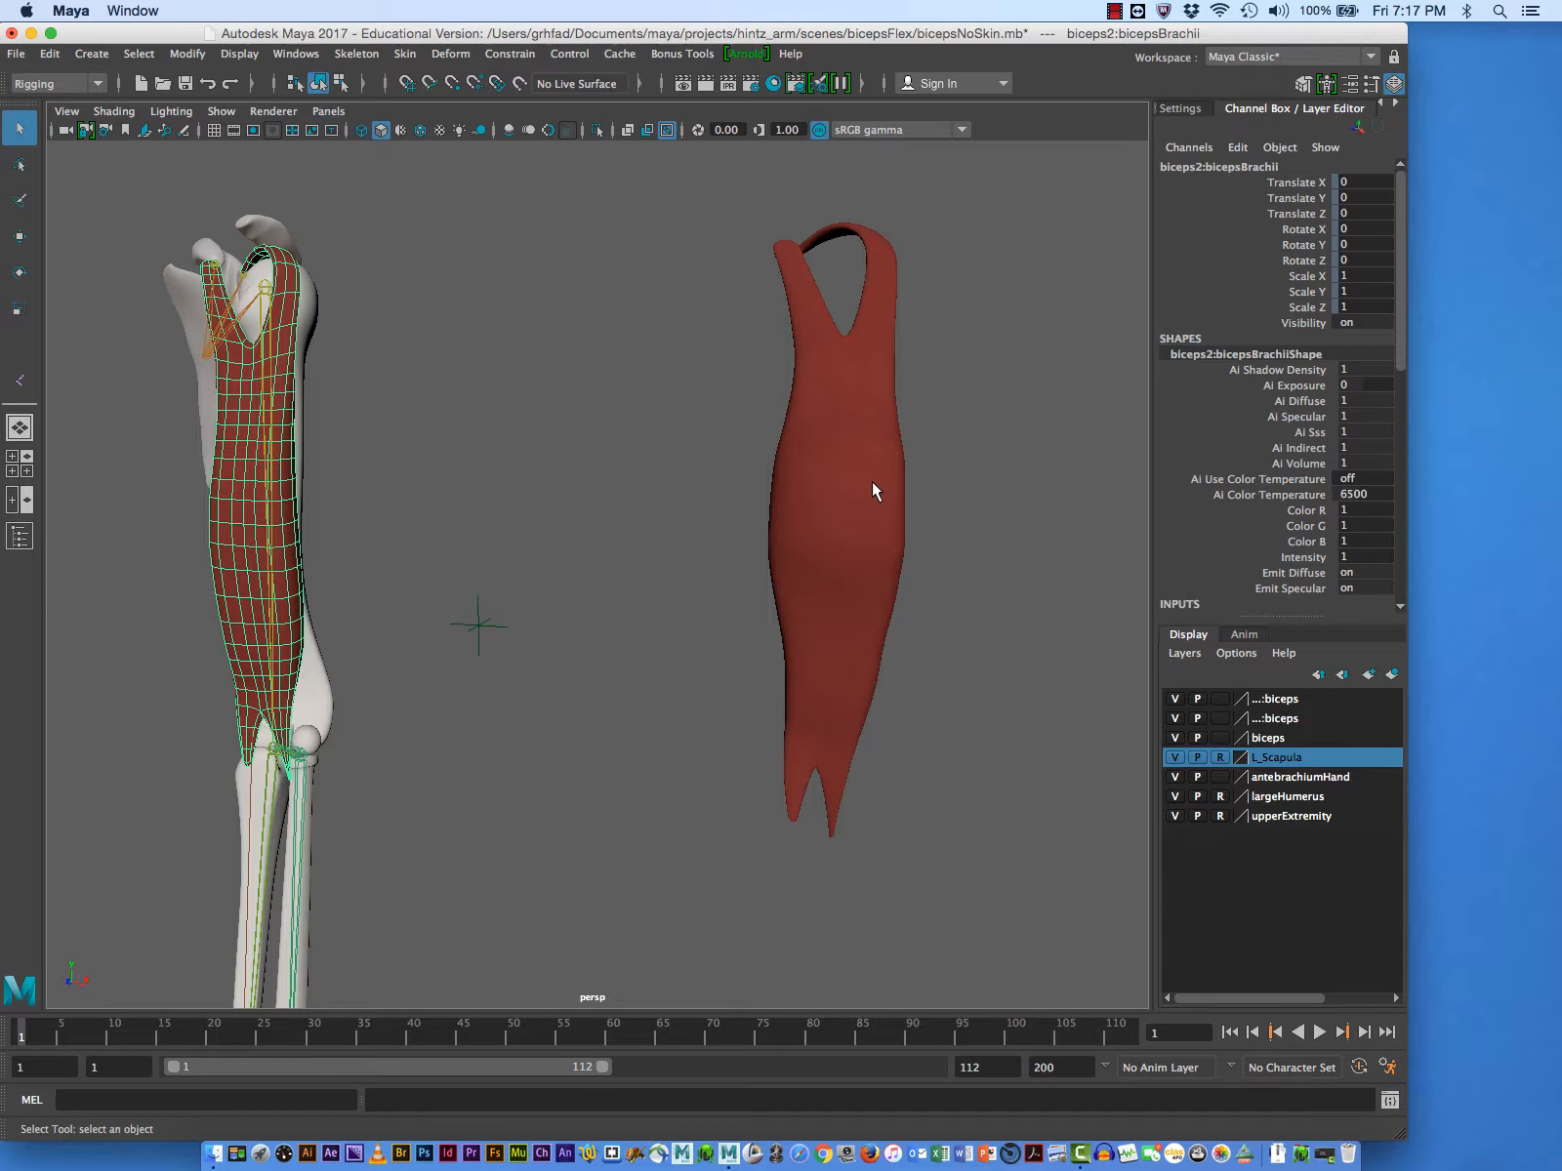
click(856, 429)
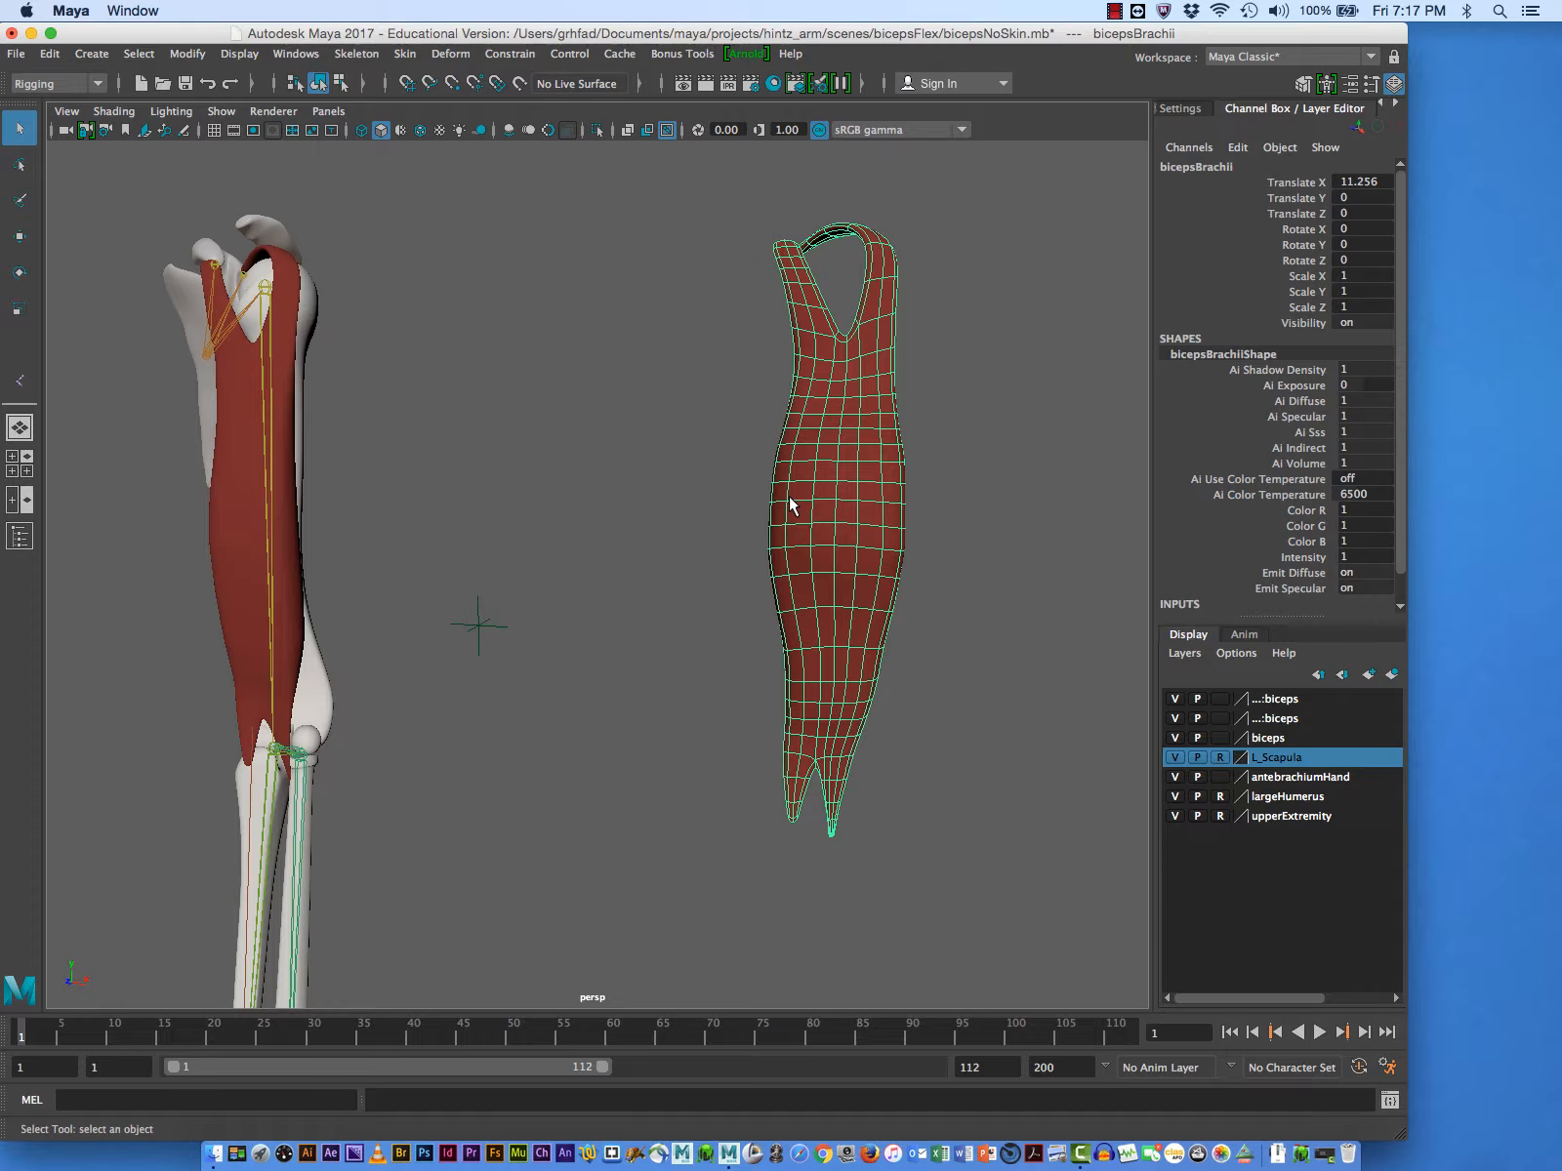
alt+drag(235, 549, 221, 537)
click(226, 532)
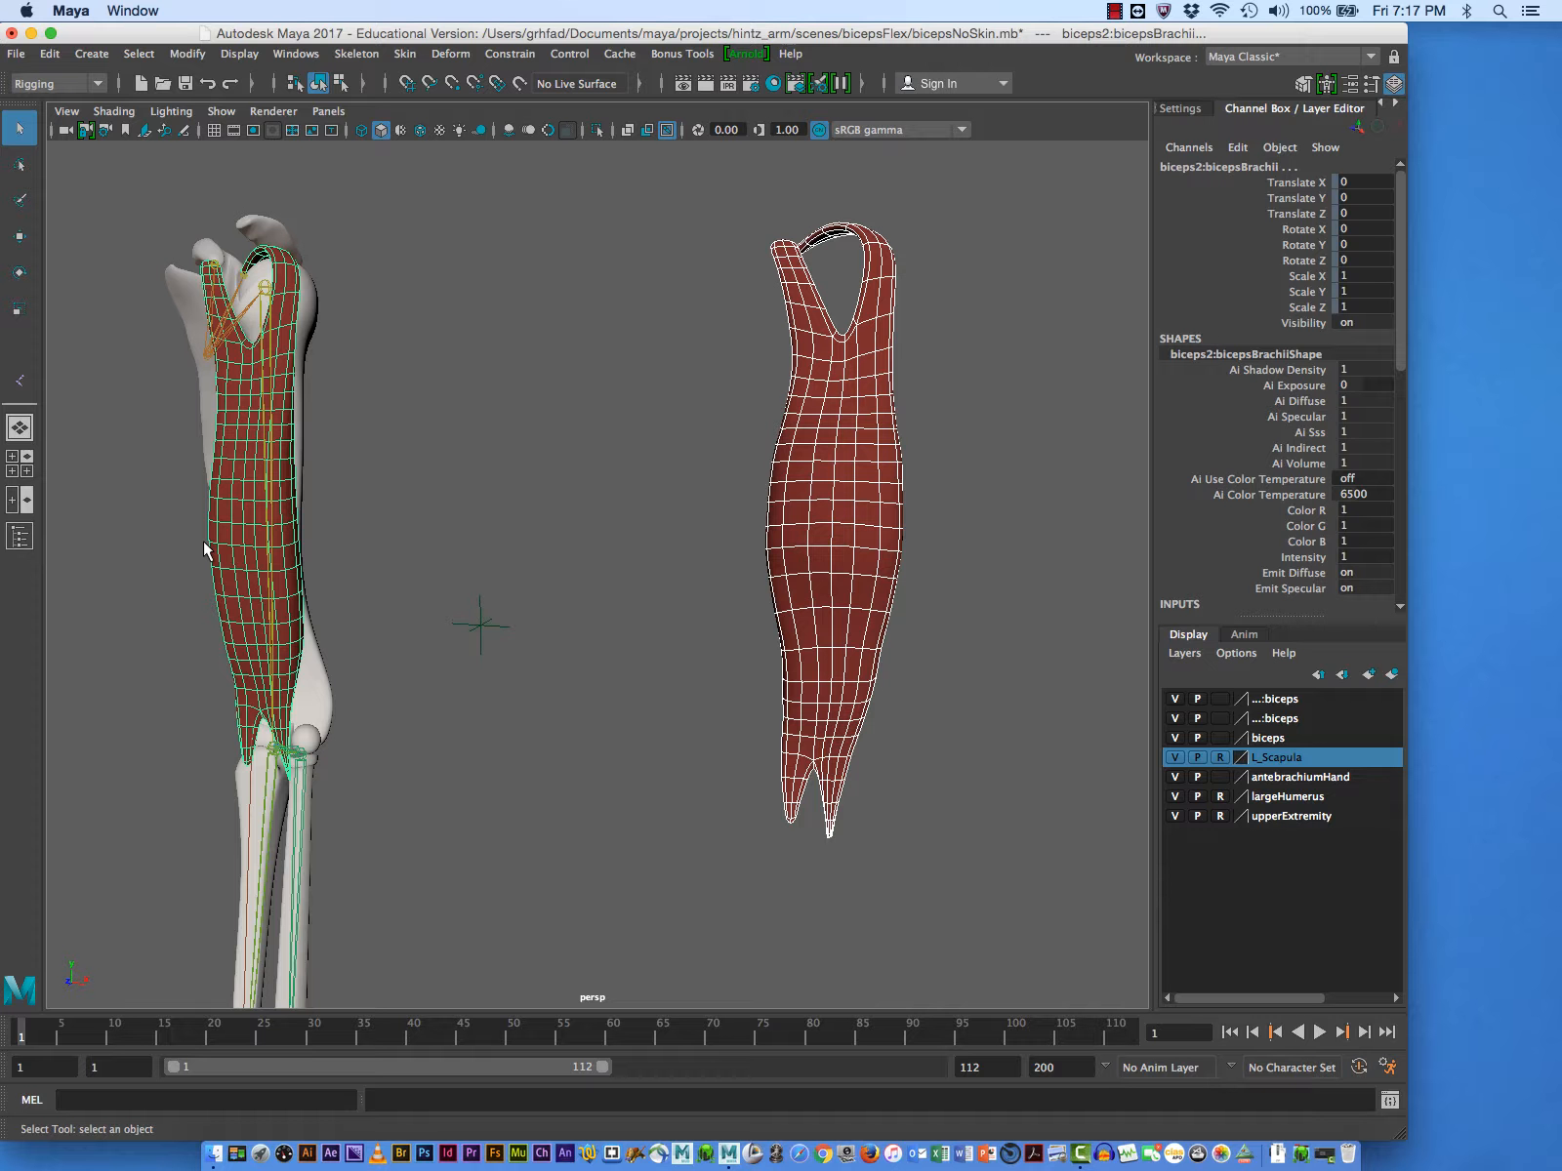
- Create a blend shape with the node name "biceps", keeping local origin, an envelope of 1 and the topology check on
click(450, 53)
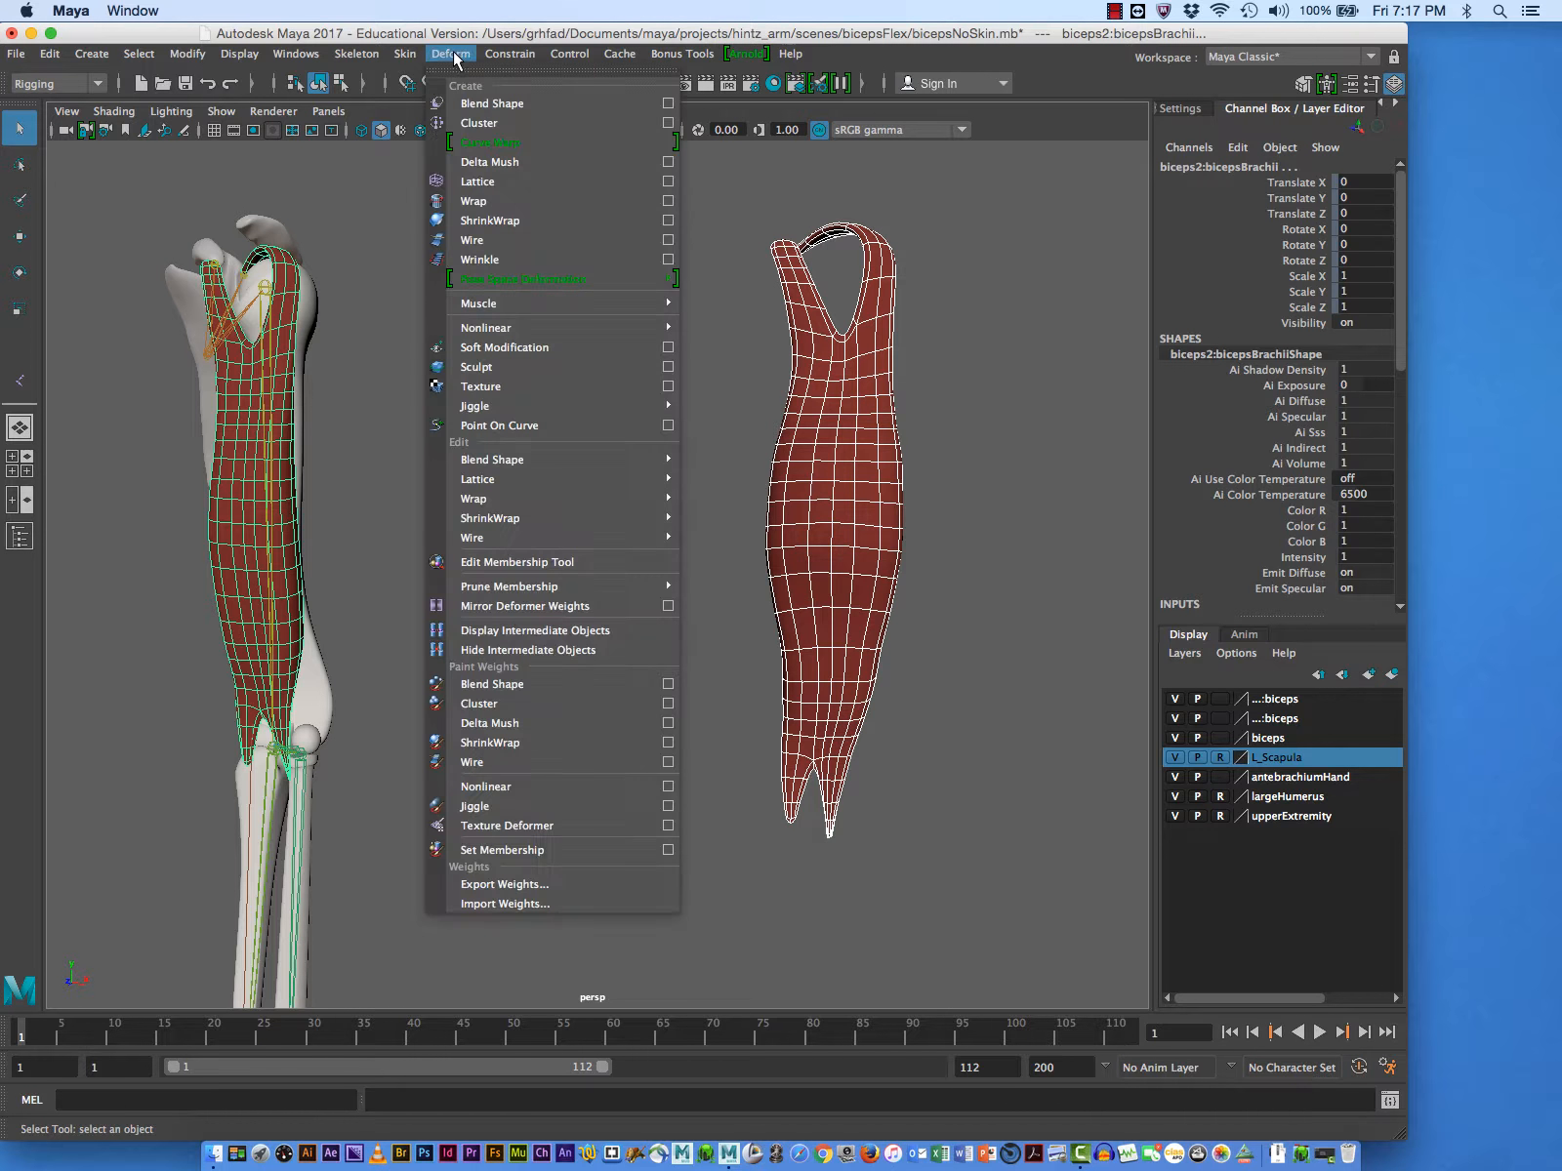
click(669, 103)
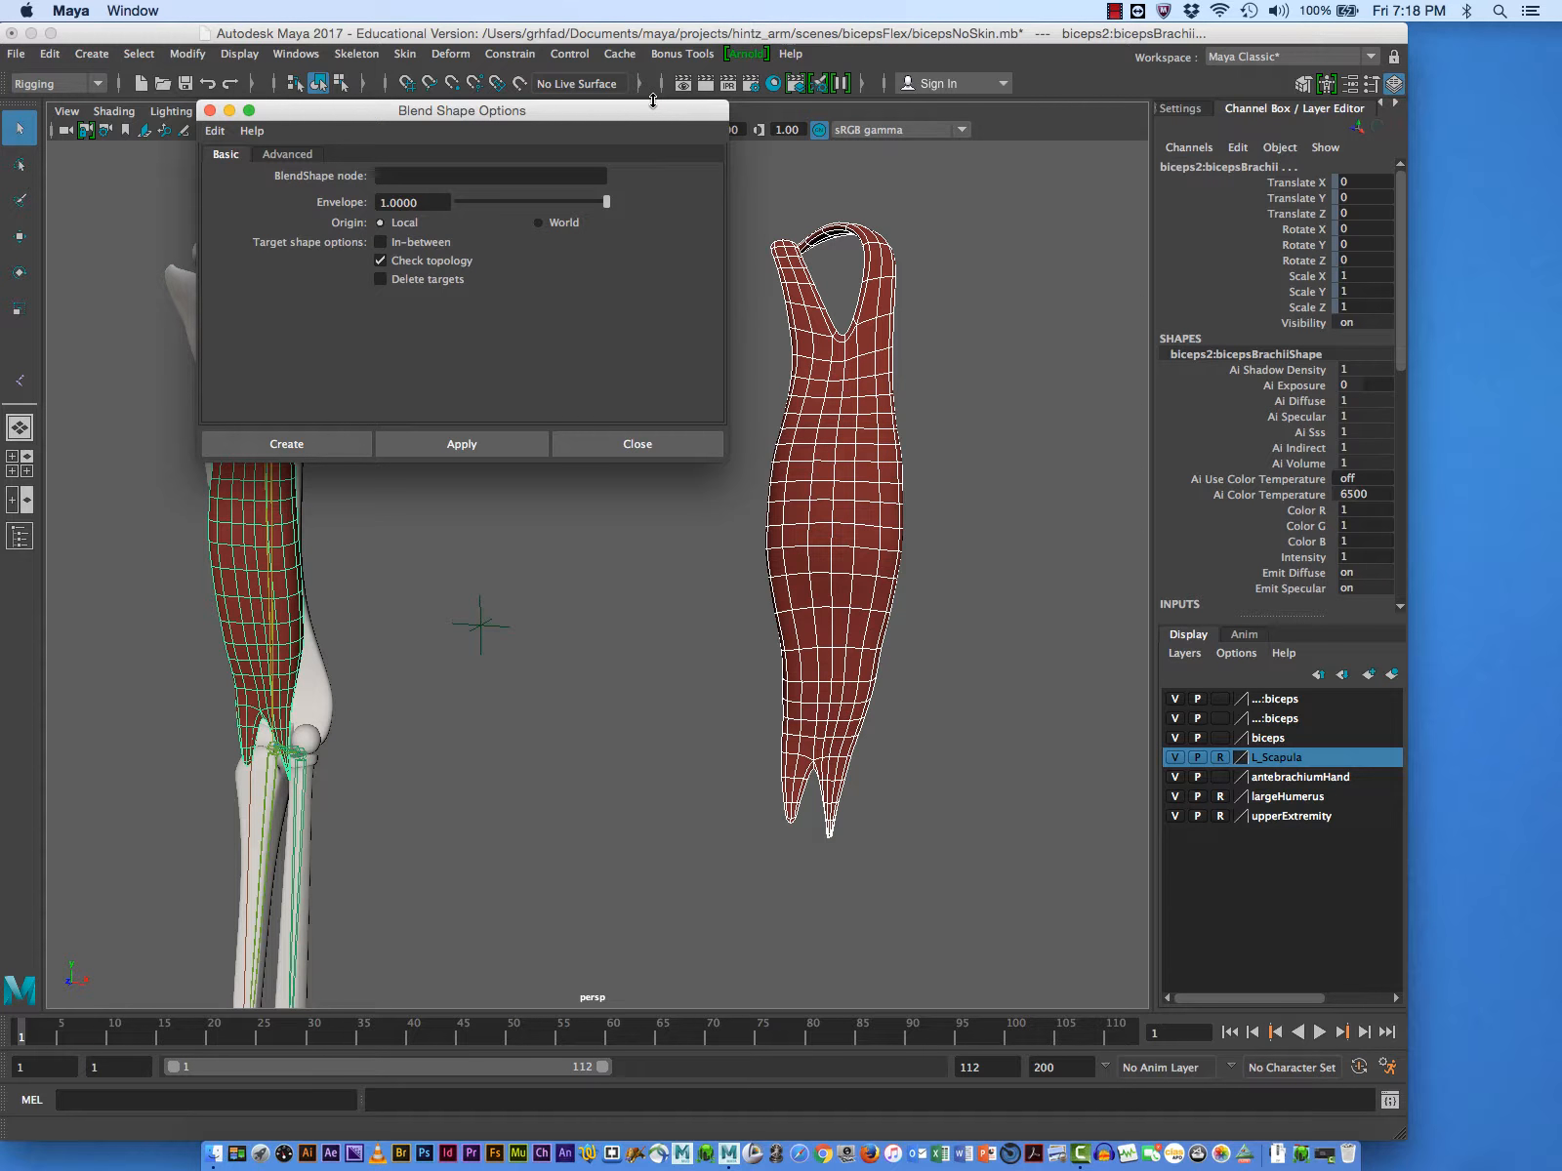
click(291, 155)
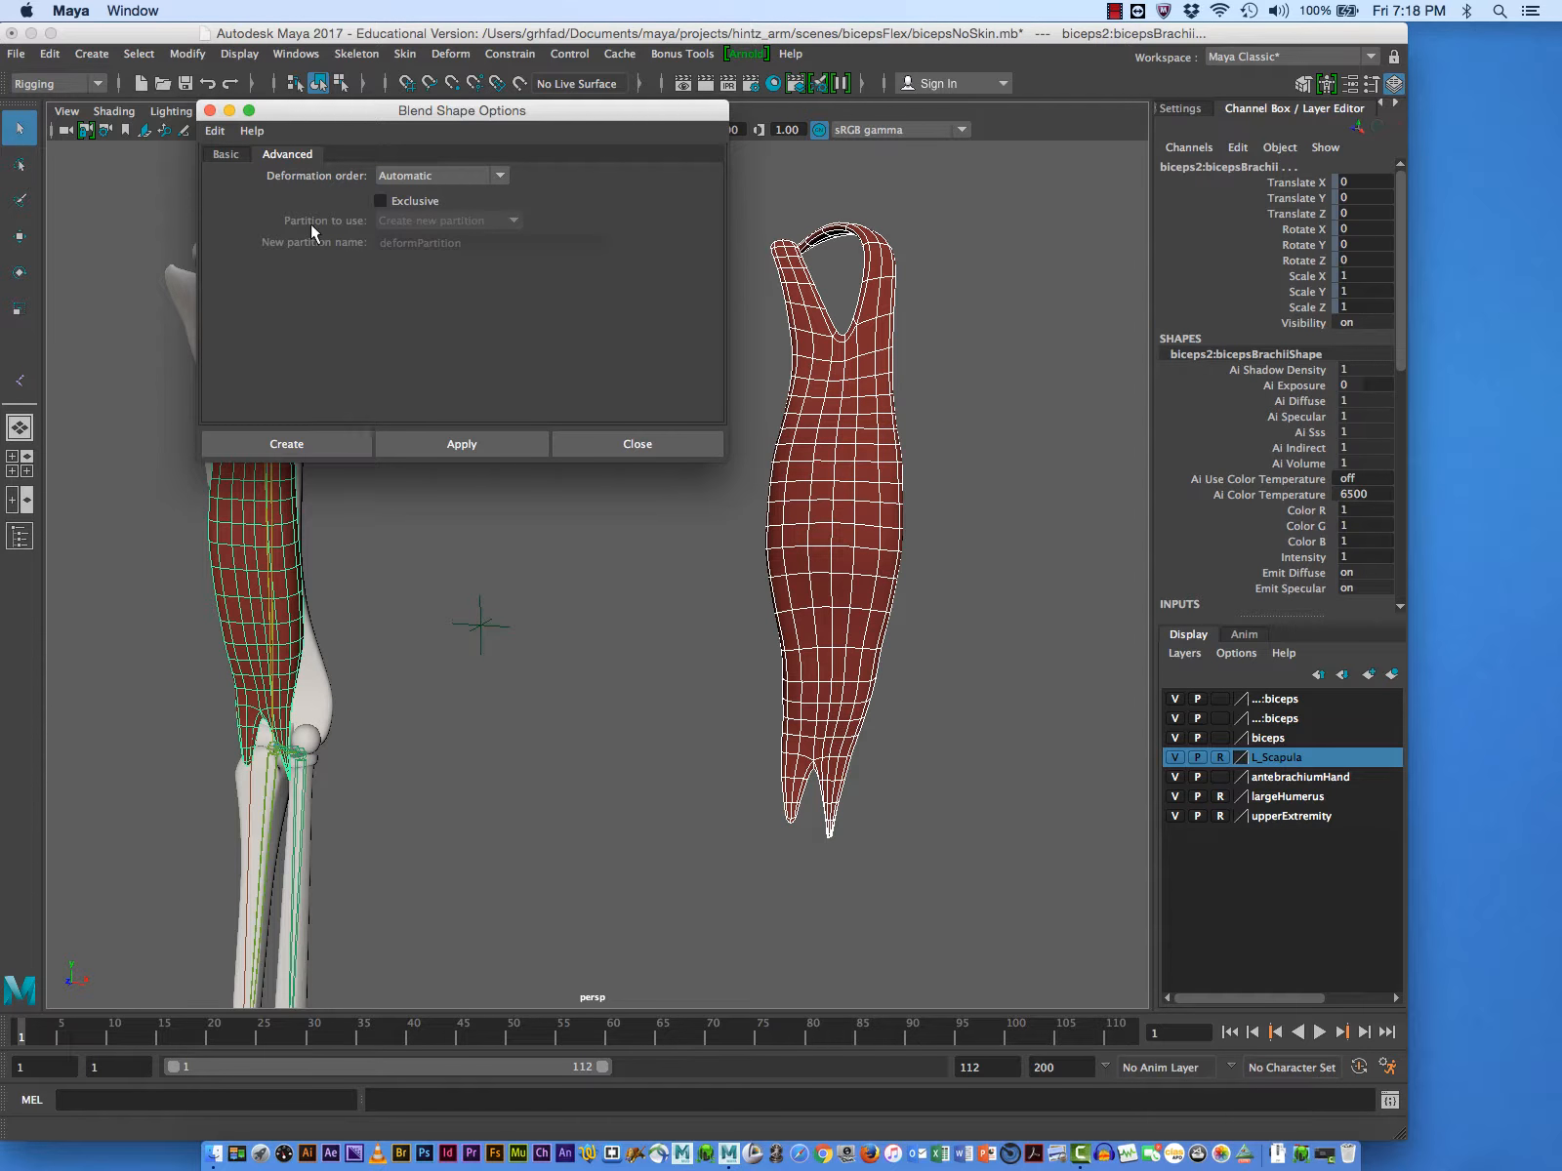
click(224, 158)
click(410, 175)
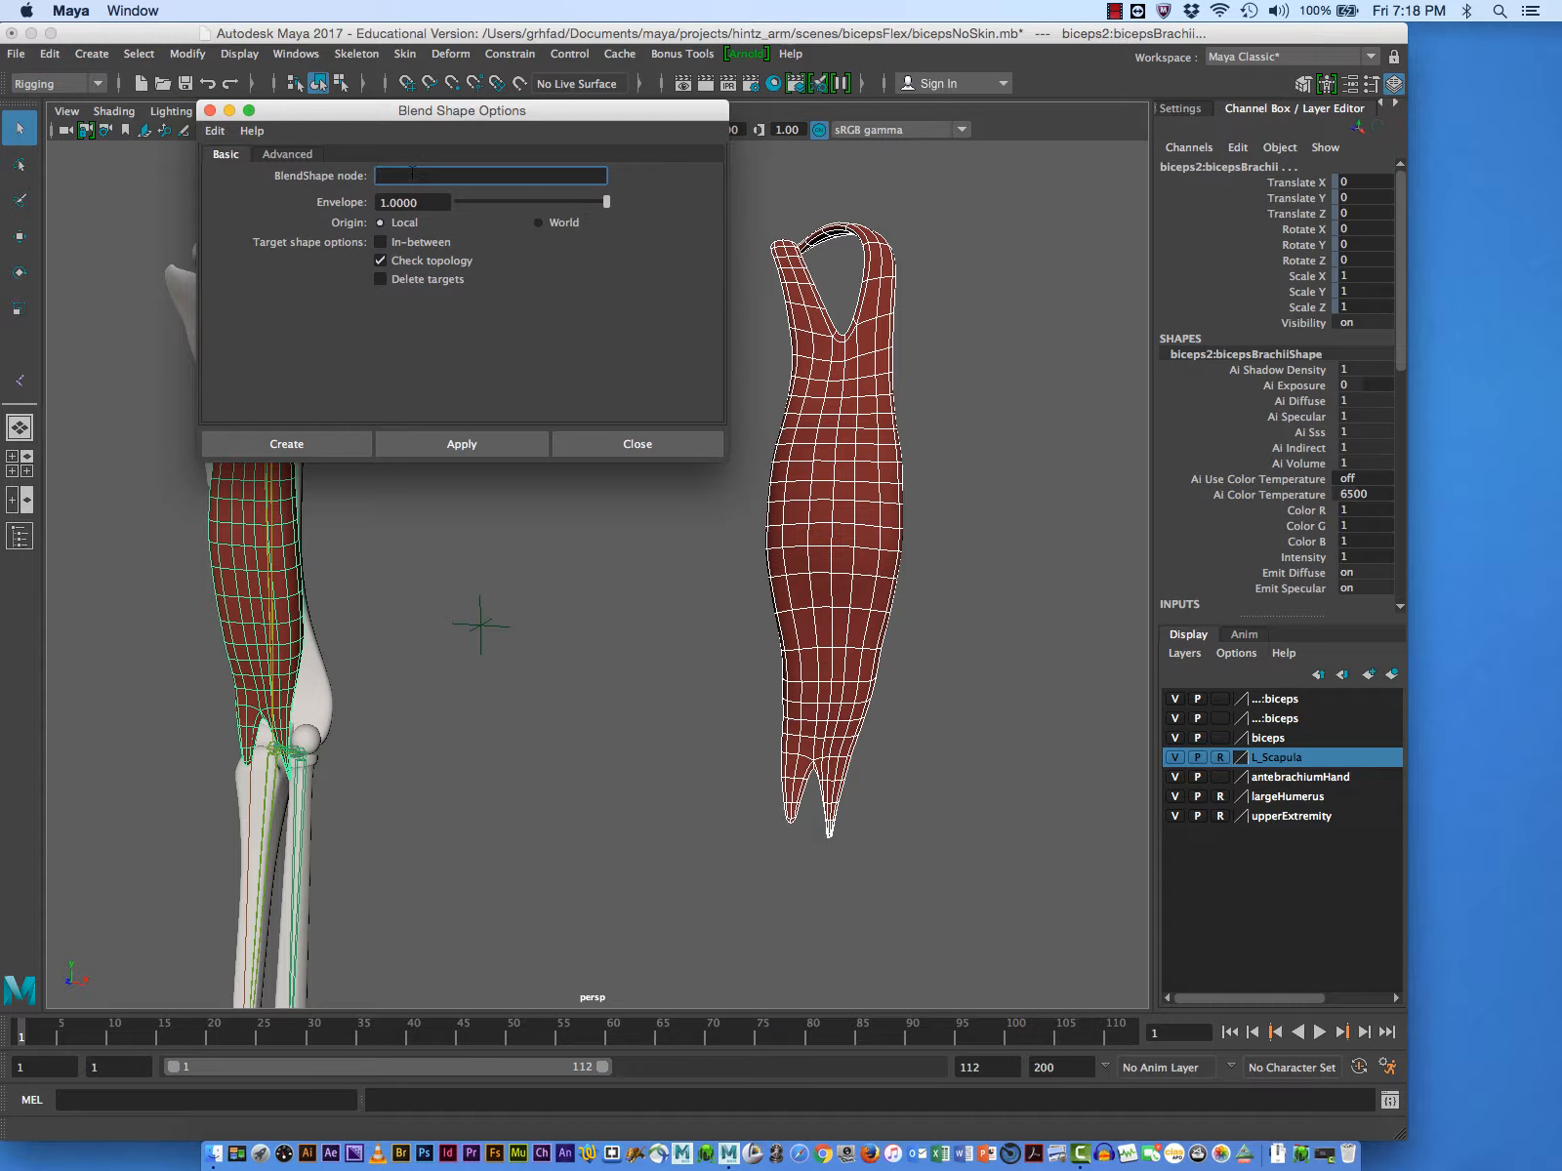
text(biceps)
key(Return)
click(284, 445)
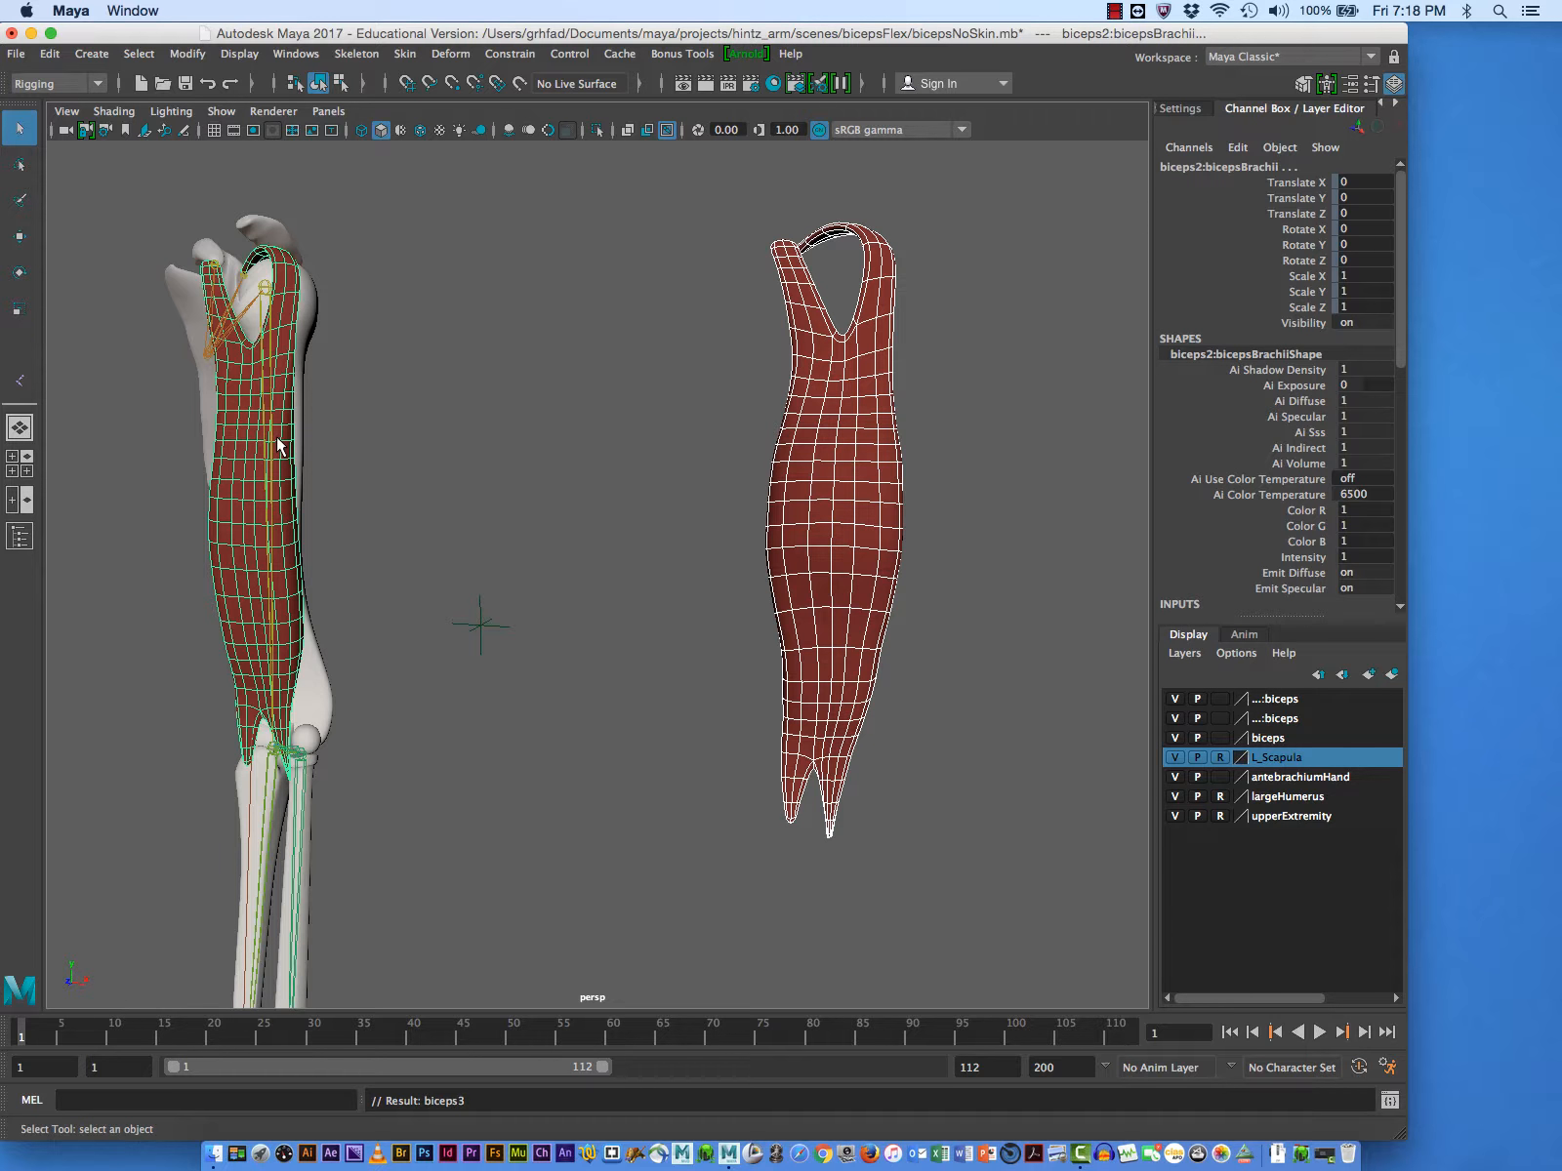
- Open the Shape Editor, narrow it, and place it between the arm and the duplicated biceps
click(296, 53)
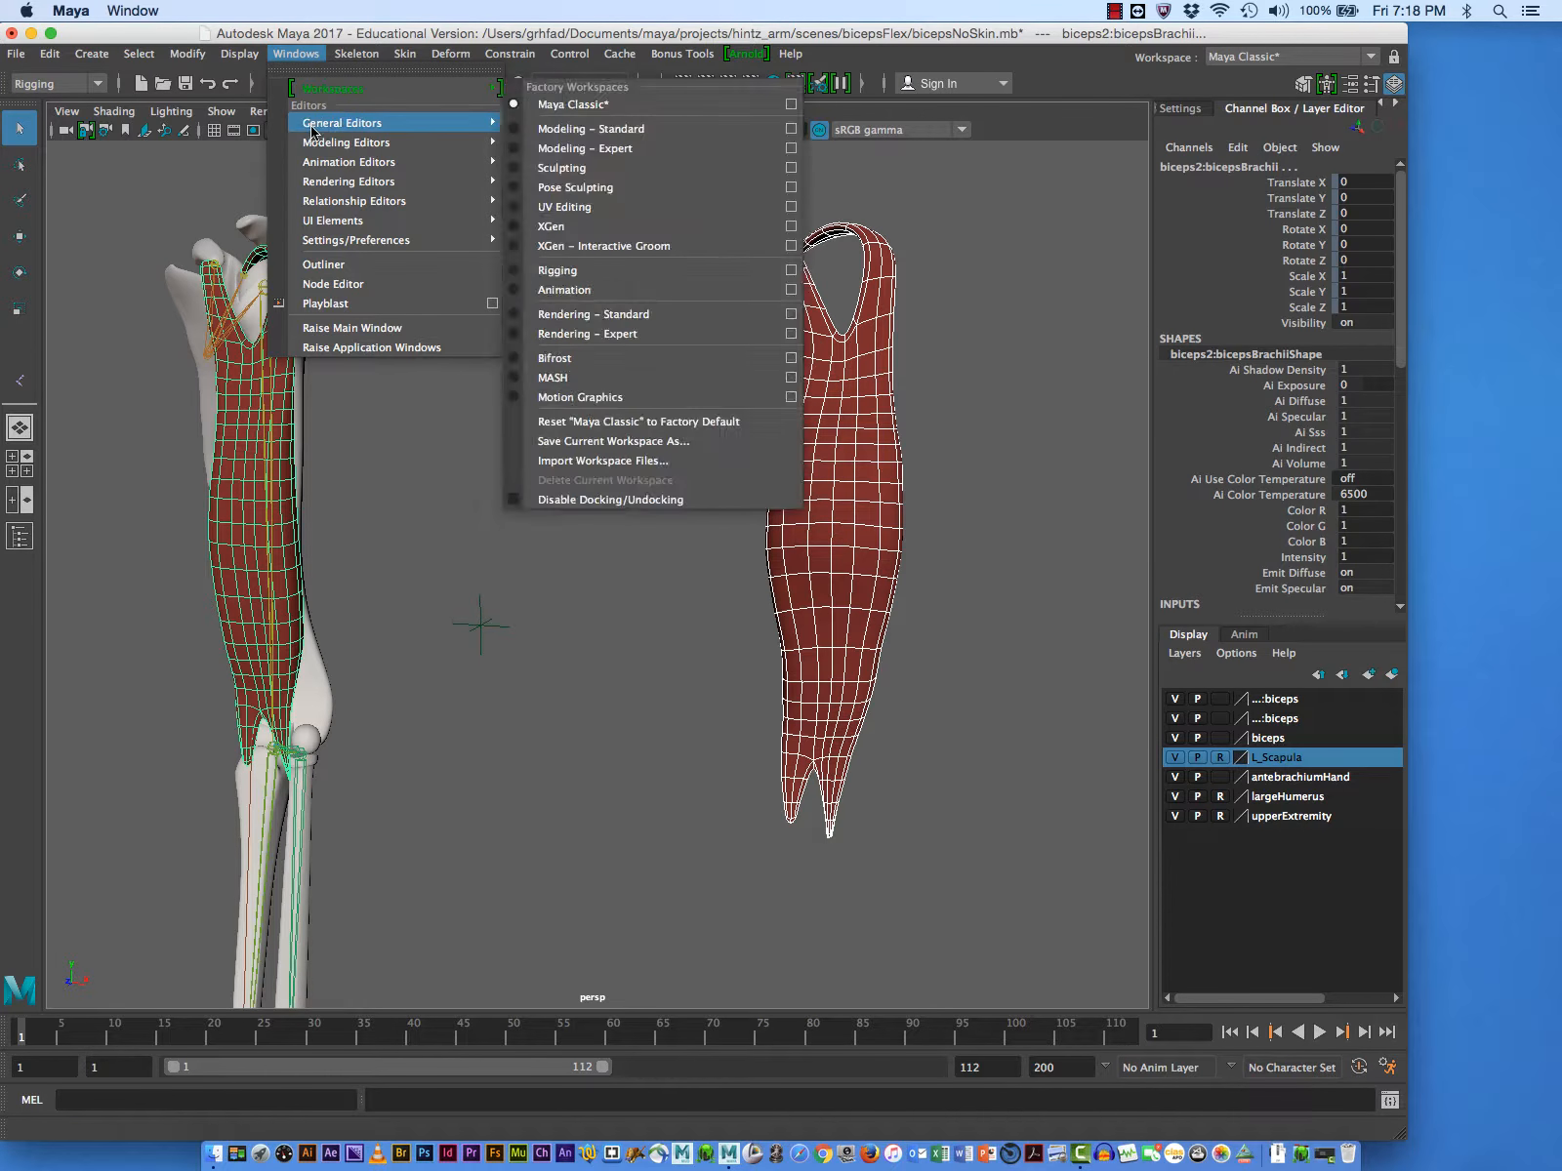
mouse_move(325, 162)
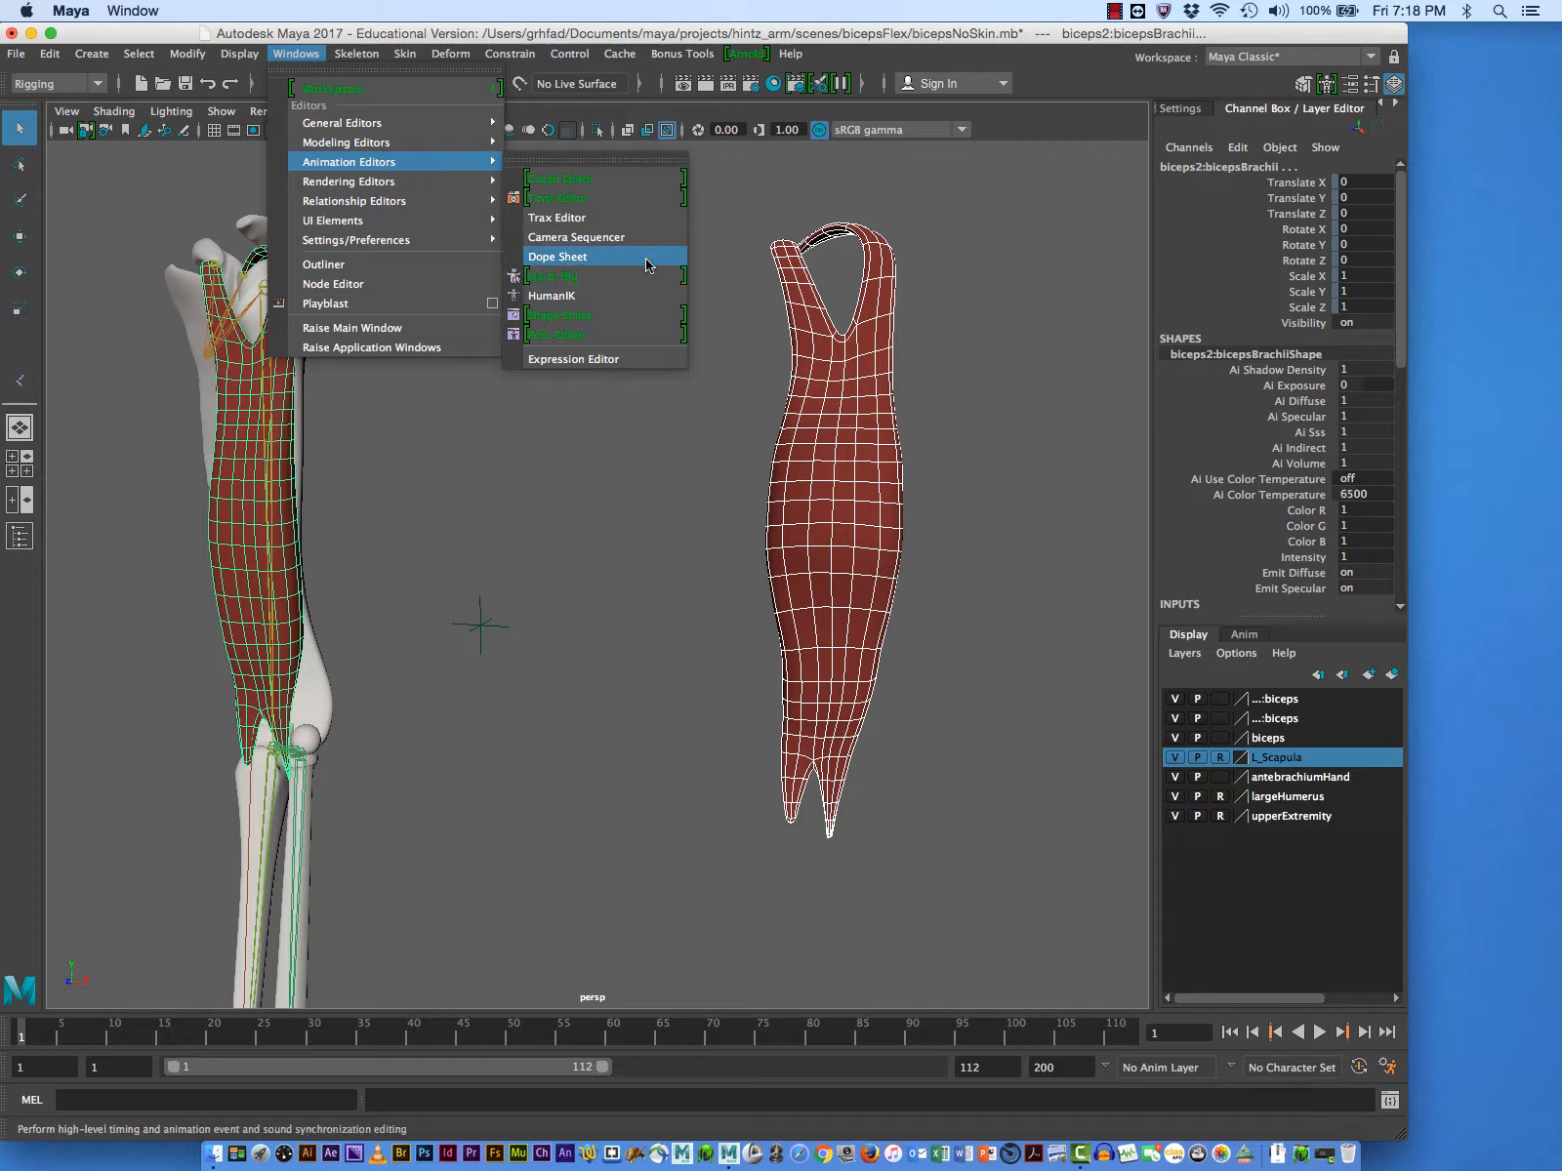
click(630, 316)
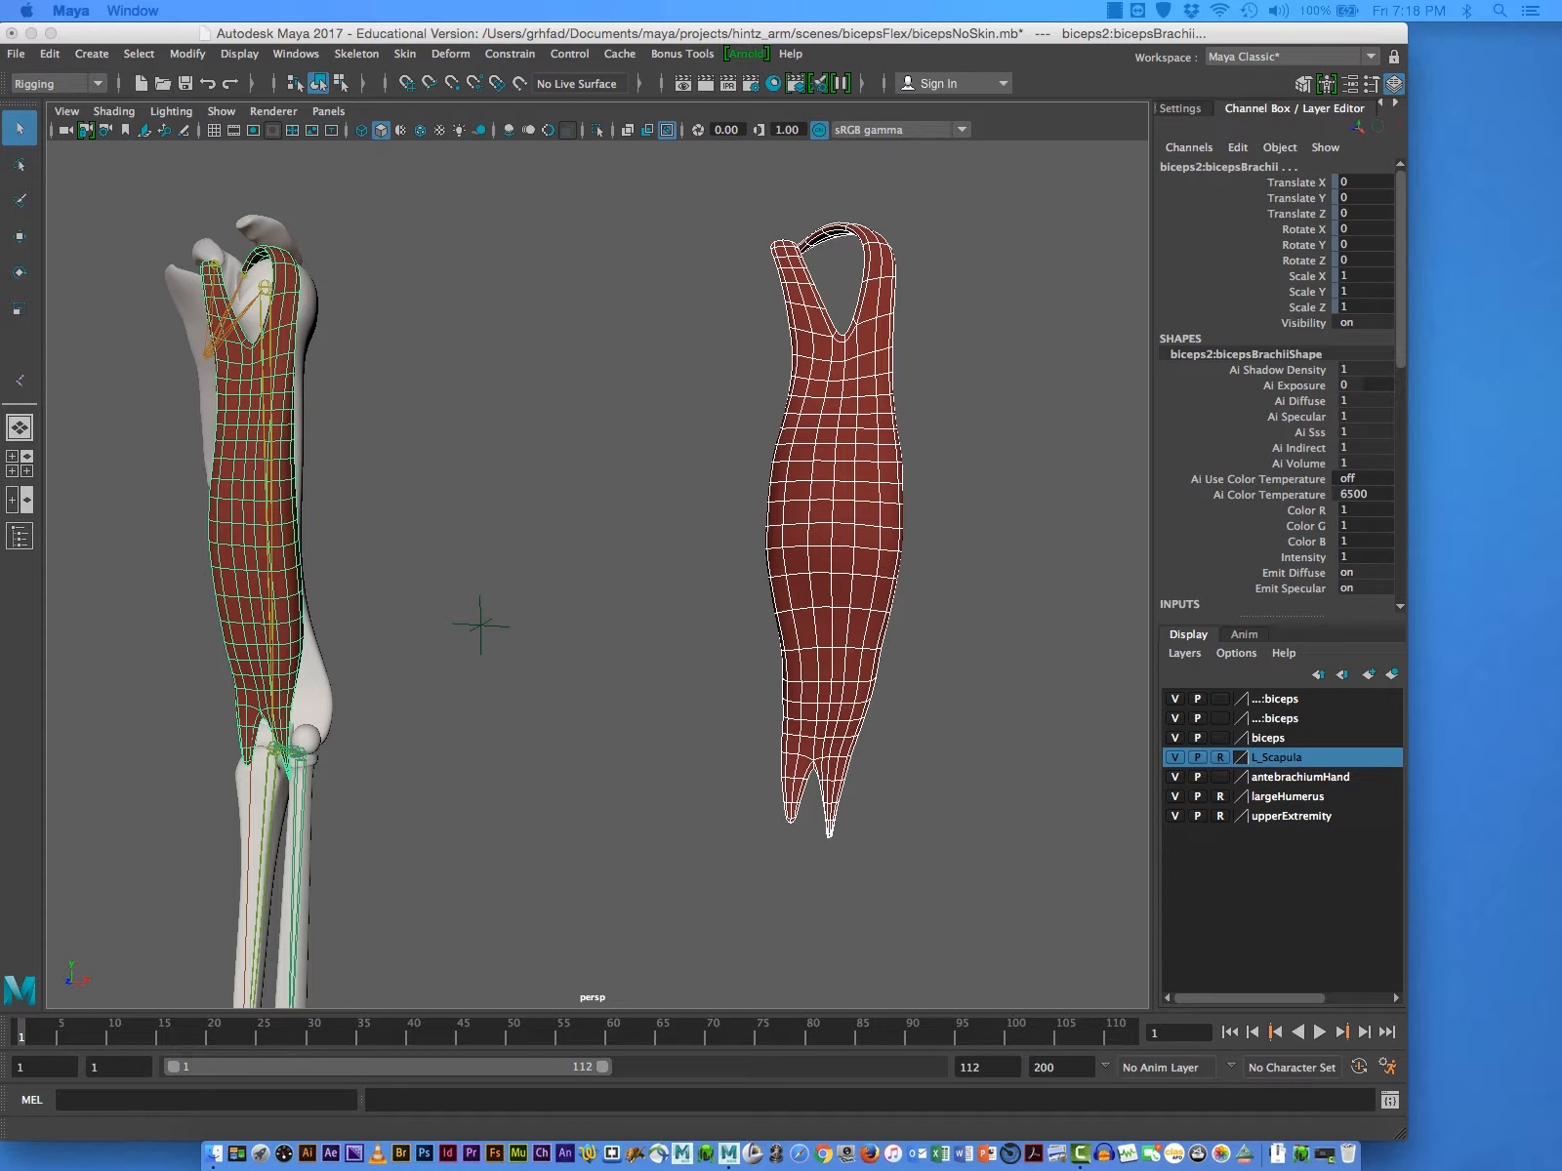
drag(1193, 293, 593, 219)
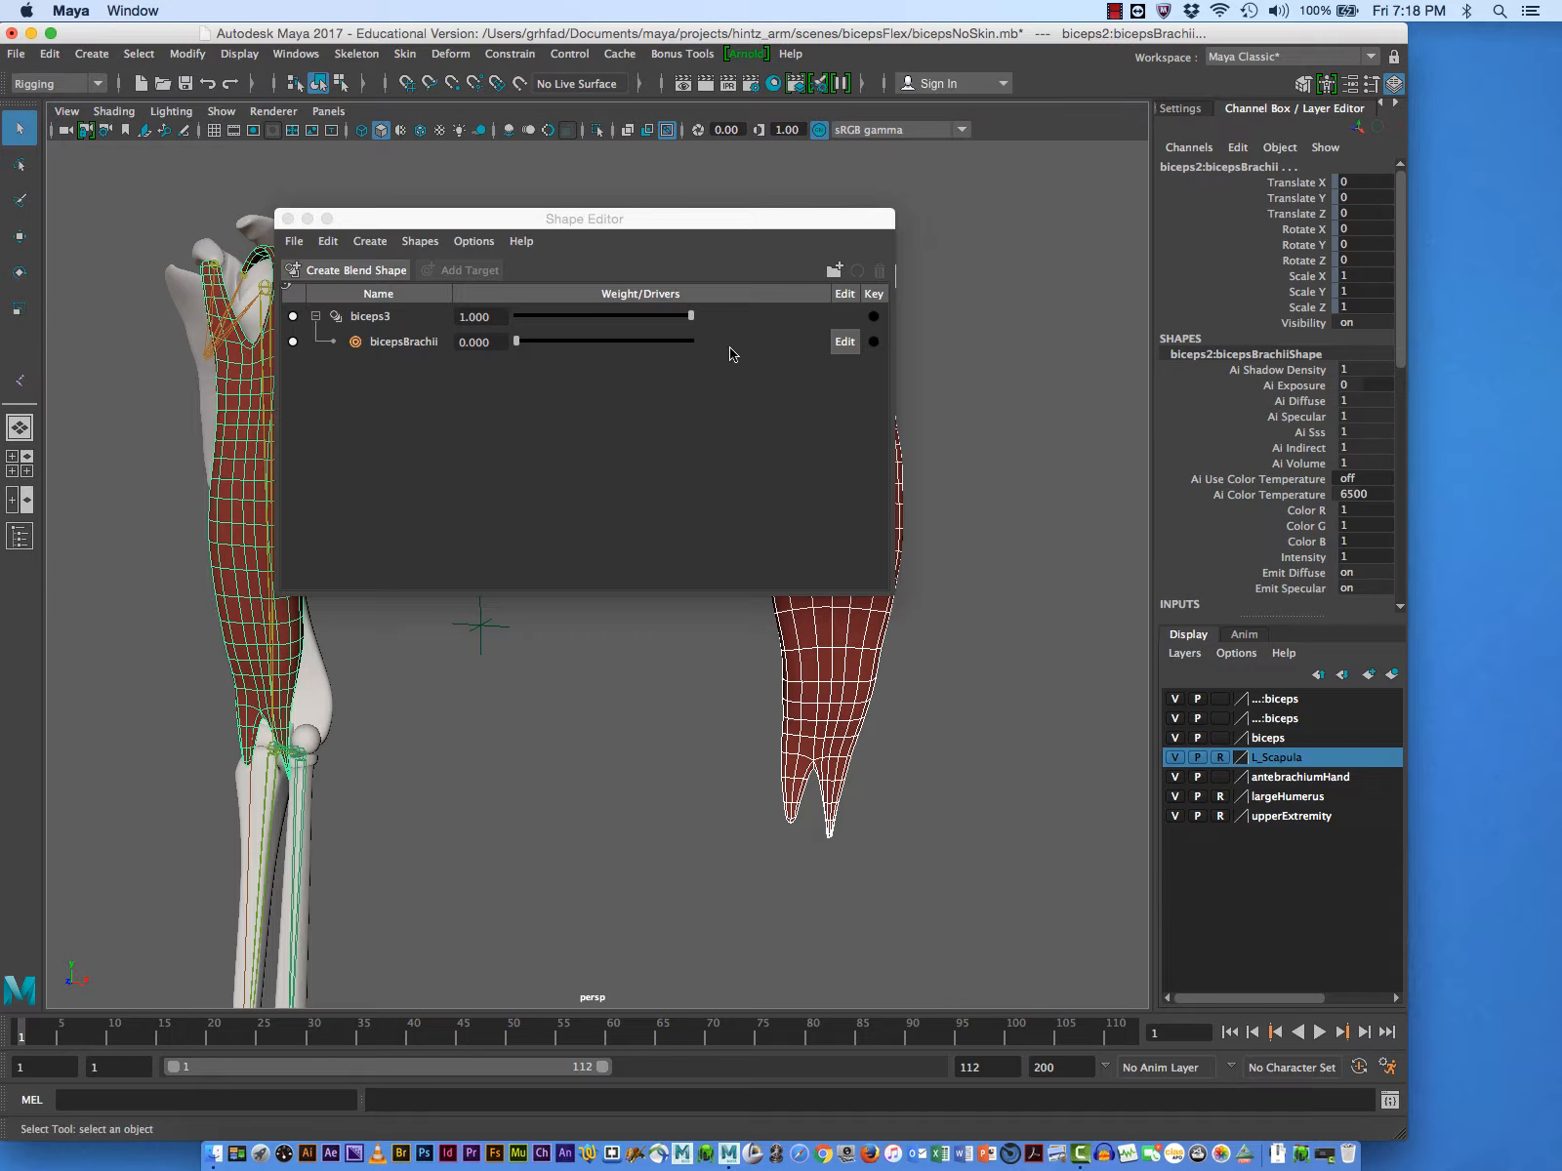
drag(883, 583, 767, 597)
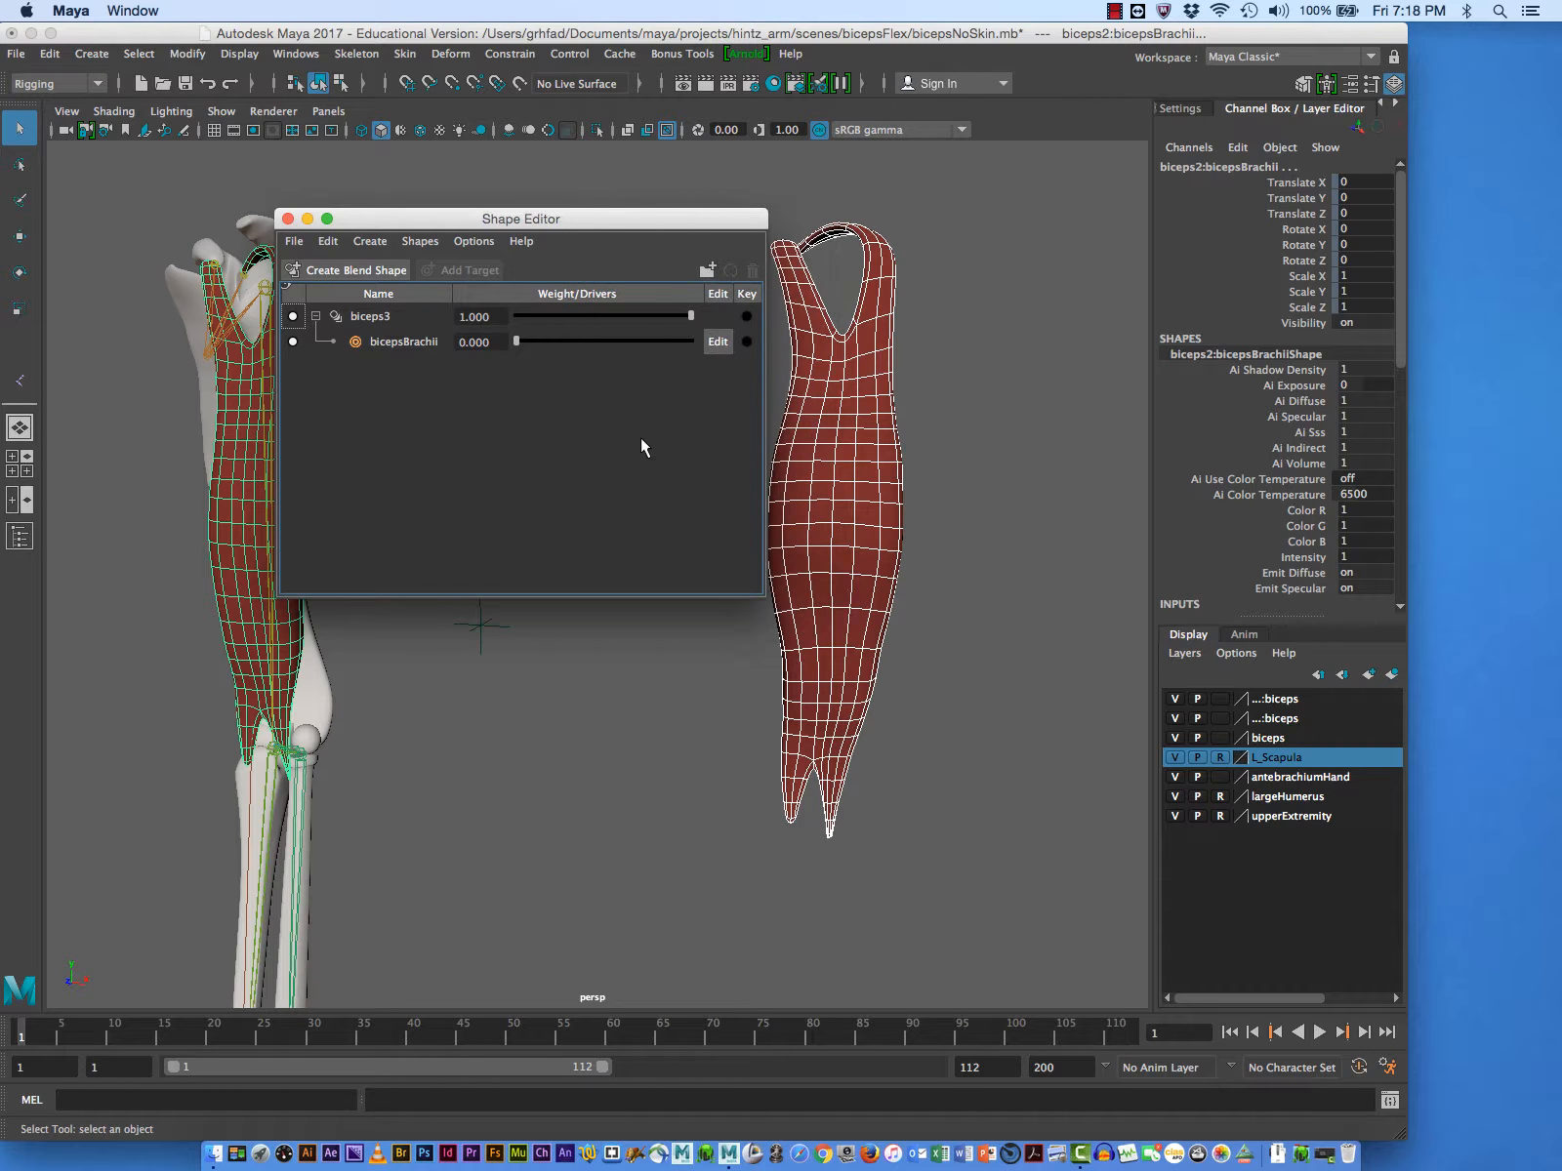
drag(469, 219, 470, 276)
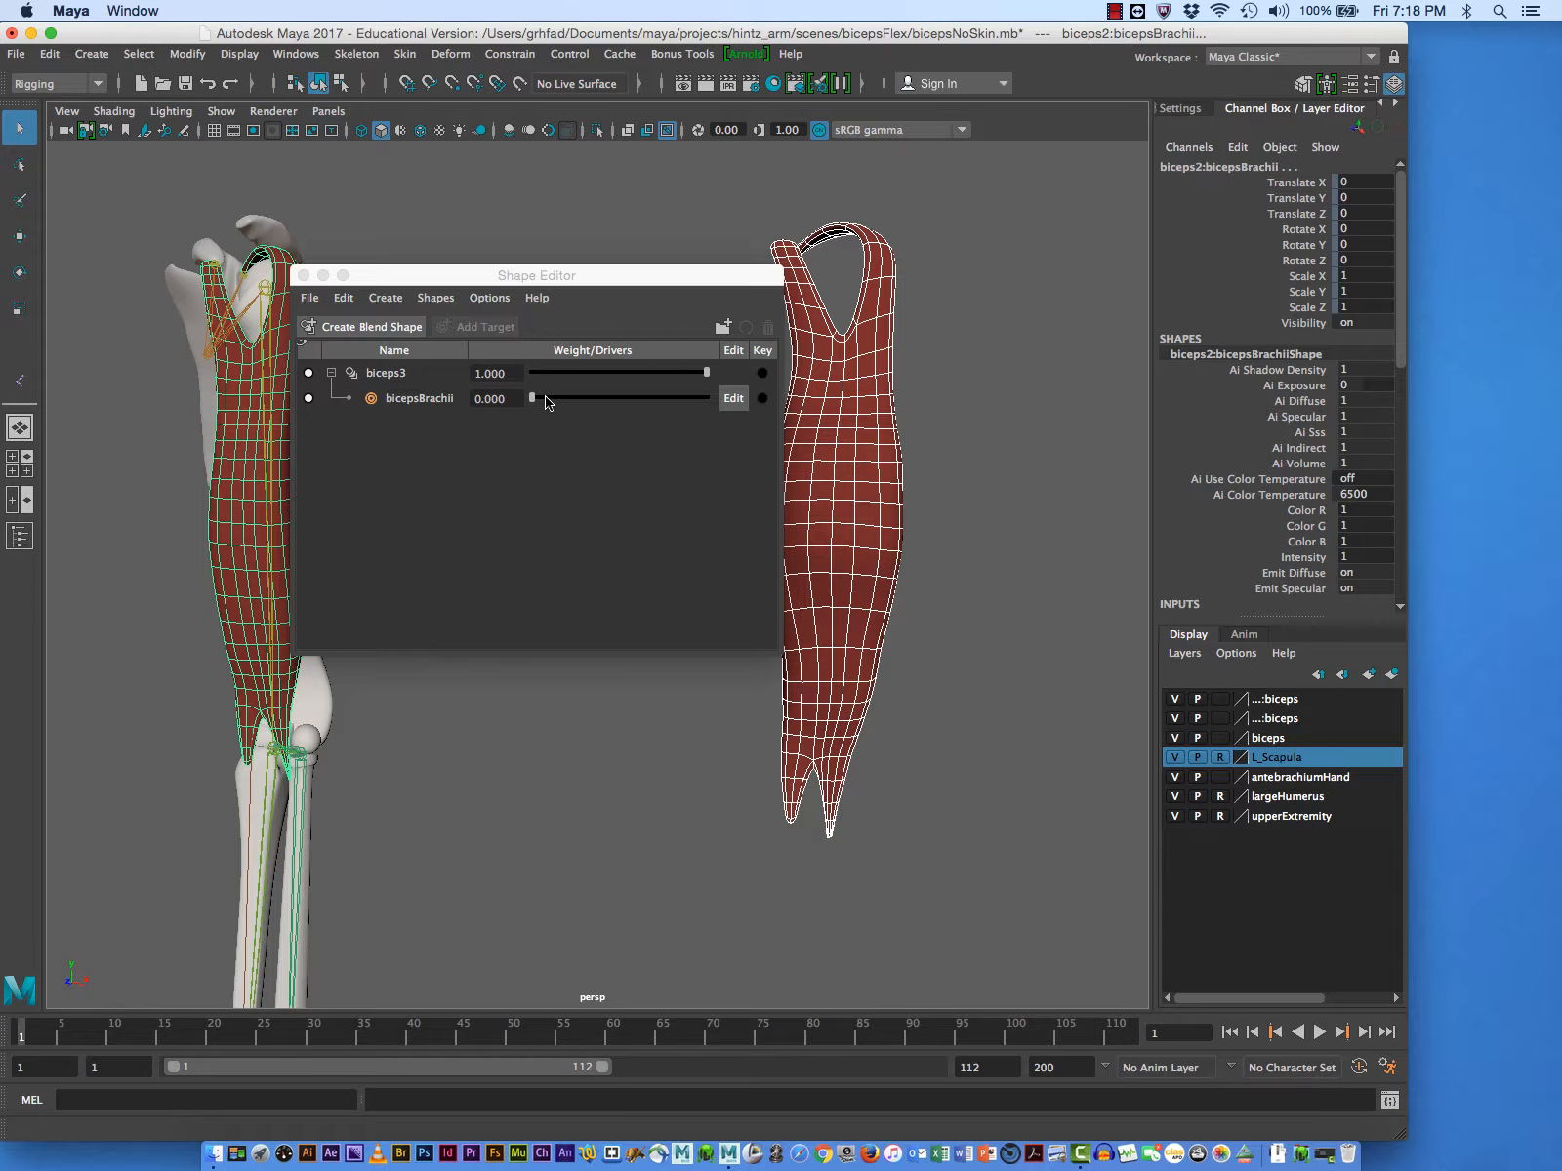
- Test the bicepsBrachii target by varying its weight and returning it to 0, with the Shape Editor shrunk and moved clear of the arm
drag(533, 400, 498, 422)
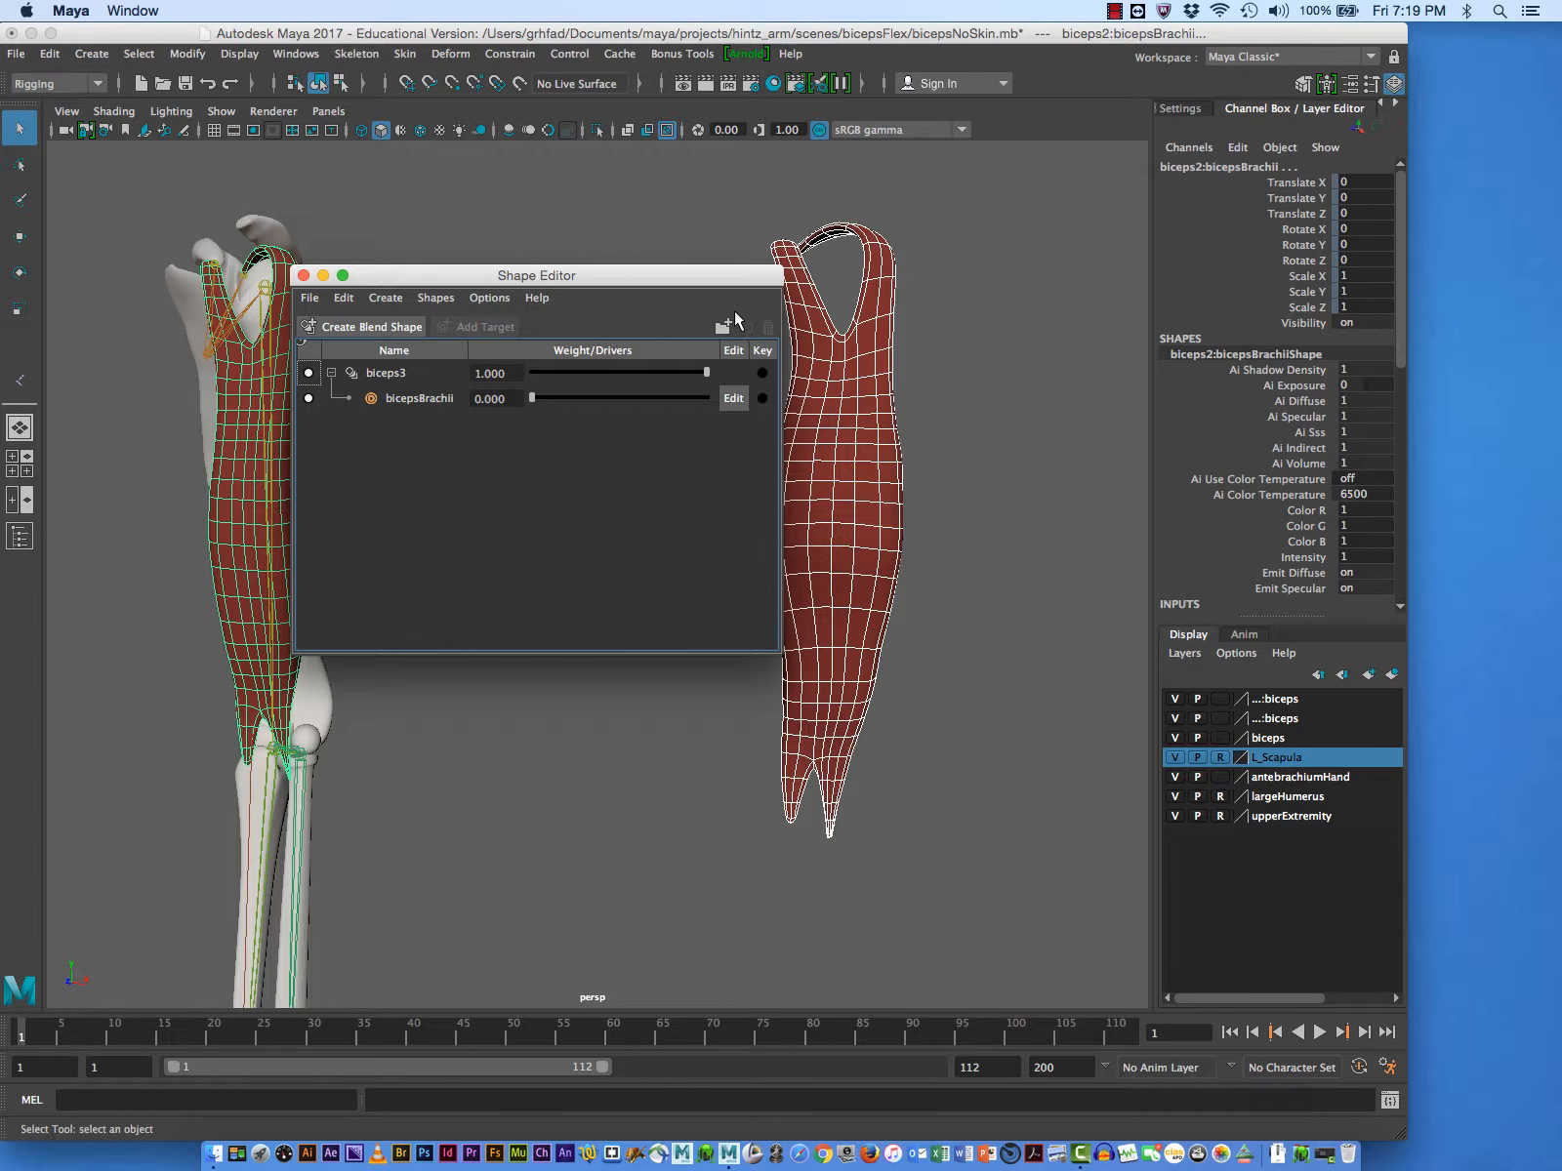
drag(772, 652, 617, 582)
drag(576, 275, 648, 281)
mouse_move(607, 402)
mouse_down()
mouse_move(627, 402)
mouse_move(594, 408)
mouse_up()
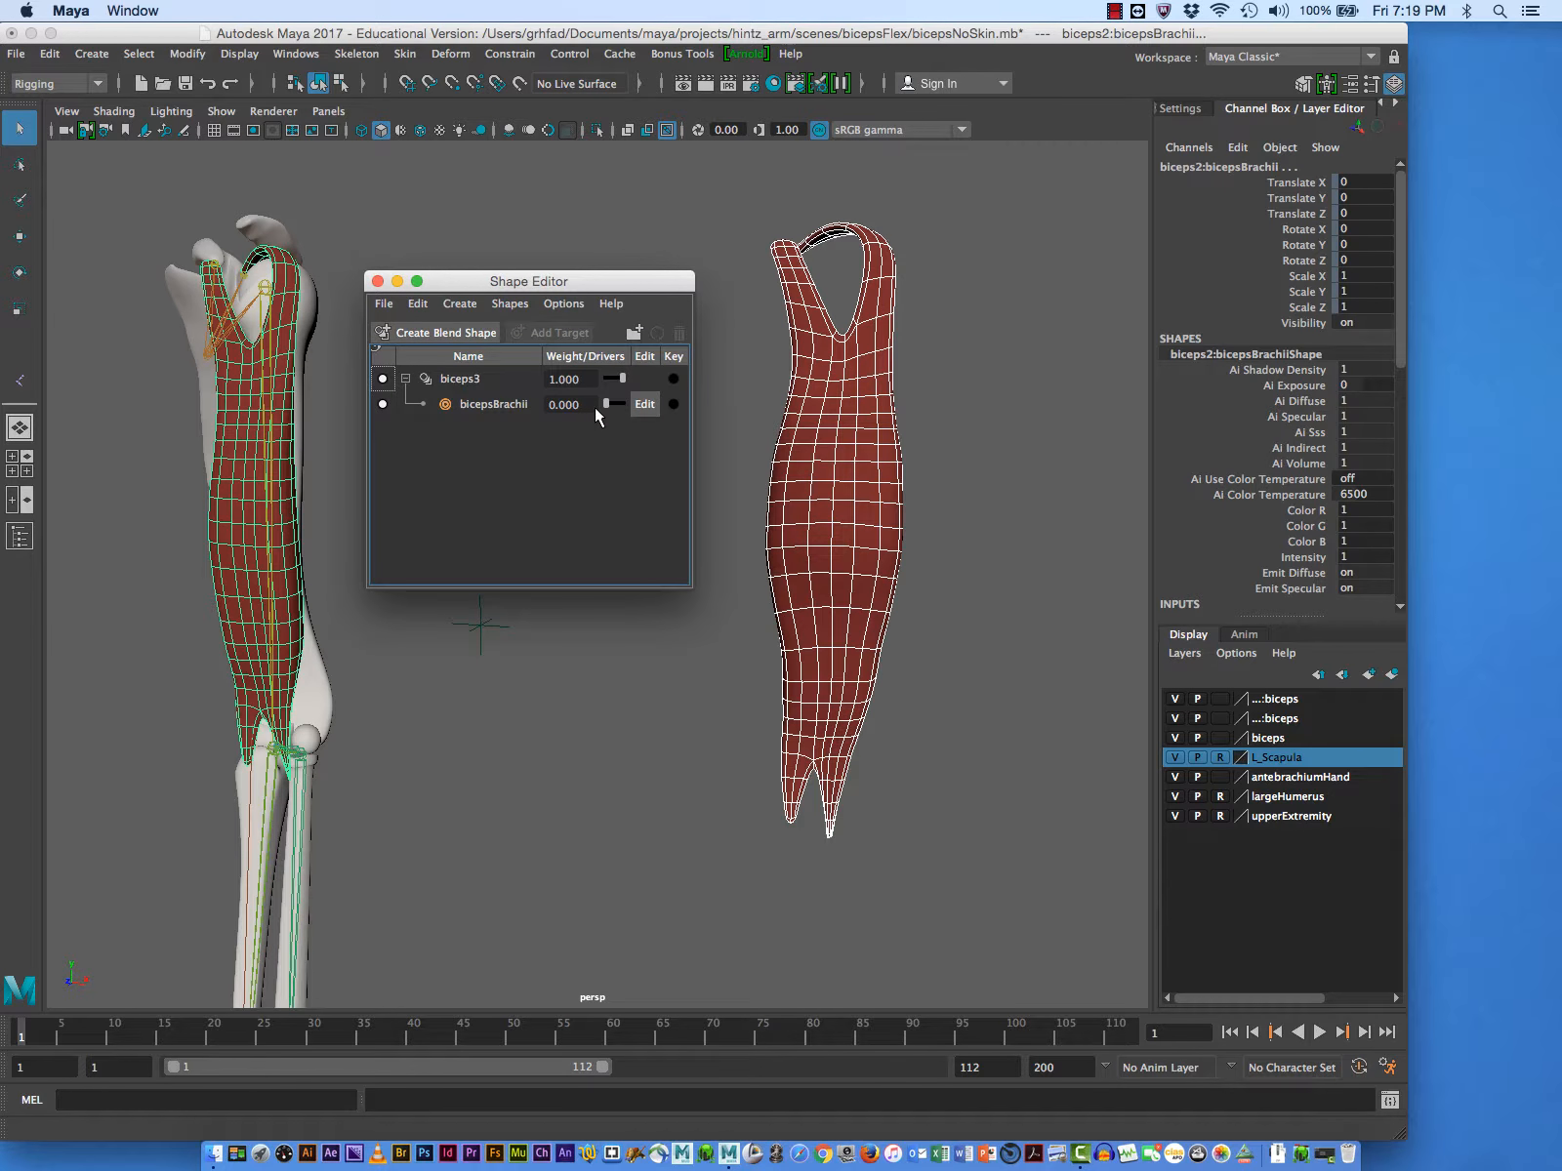